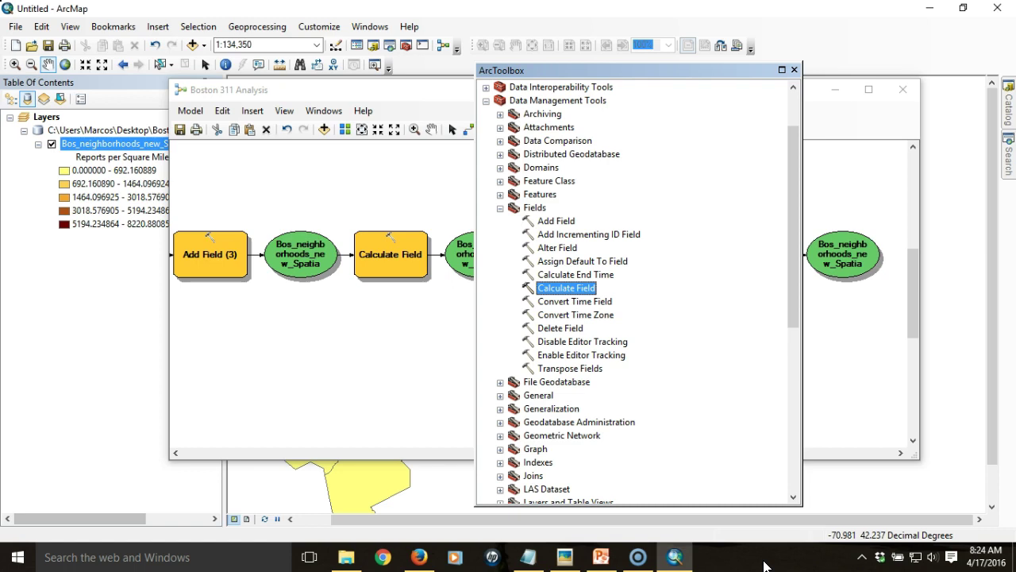
Step: Show the Catalog and move the Boston 311 Analysis model window fully on screen above ArcToolbox
left_click(1009, 110)
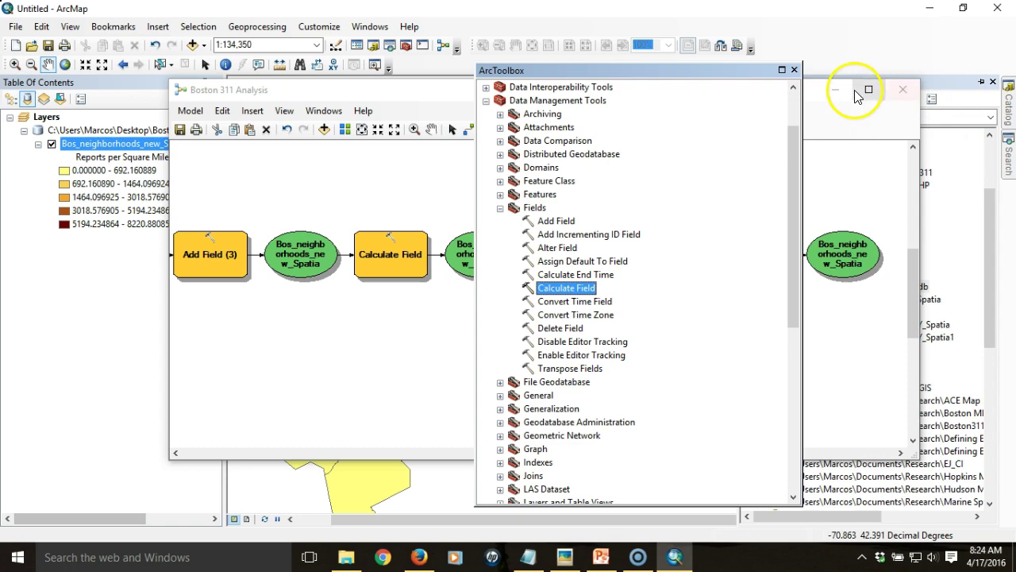
left_click_drag(806, 95, 557, 92)
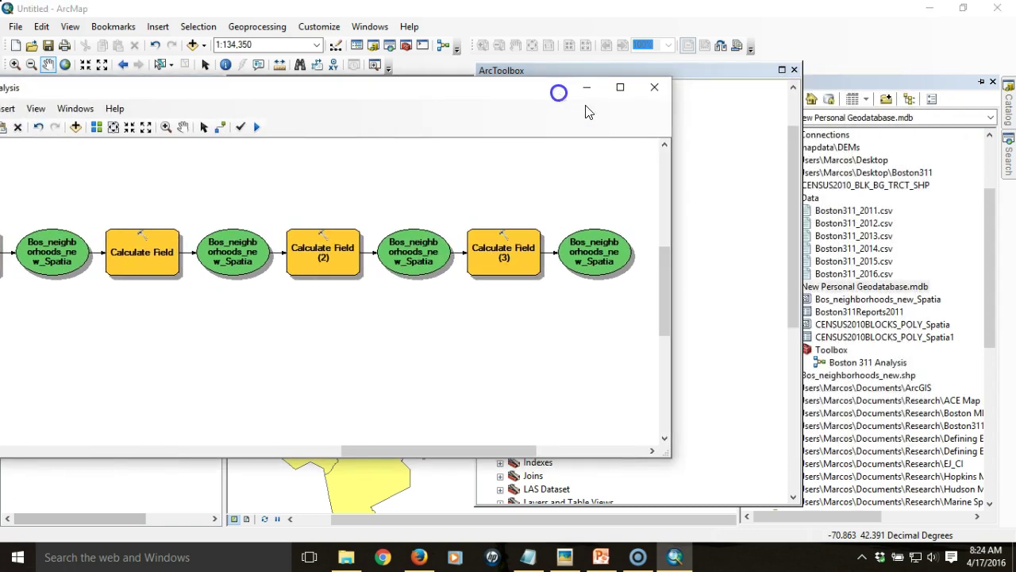
left_click_drag(719, 76, 639, 72)
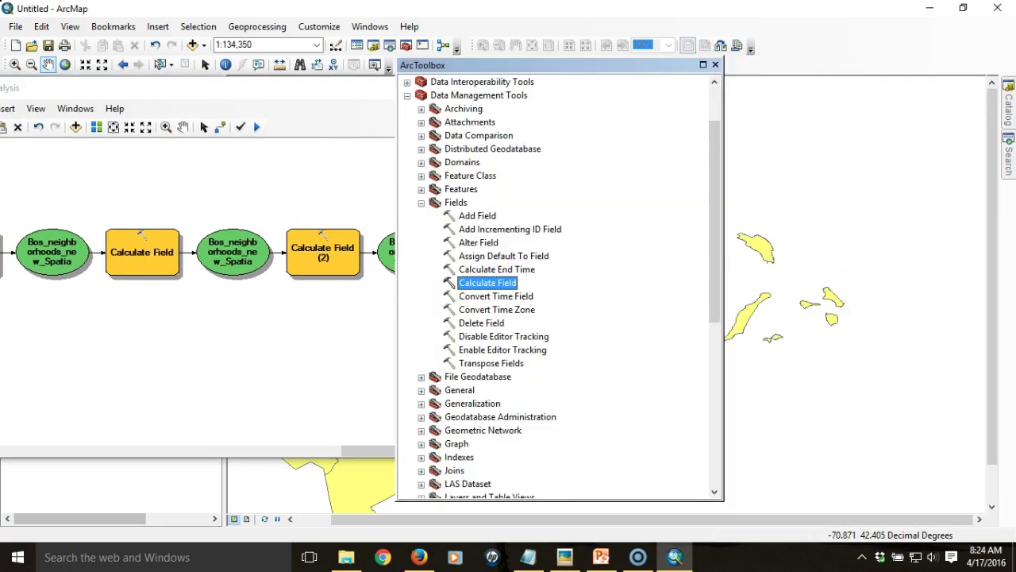
mouse_move(1006, 103)
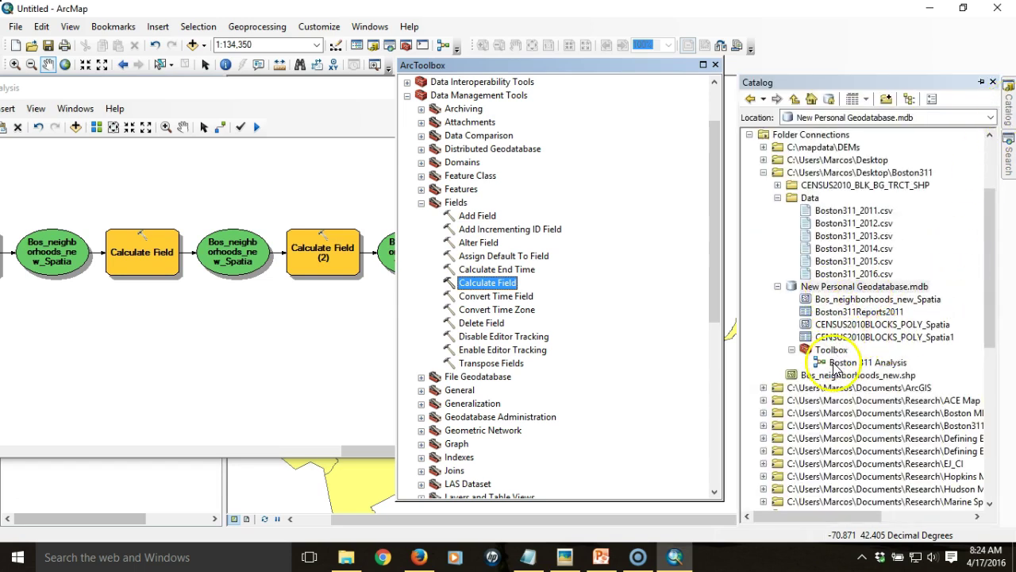
left_click(268, 95)
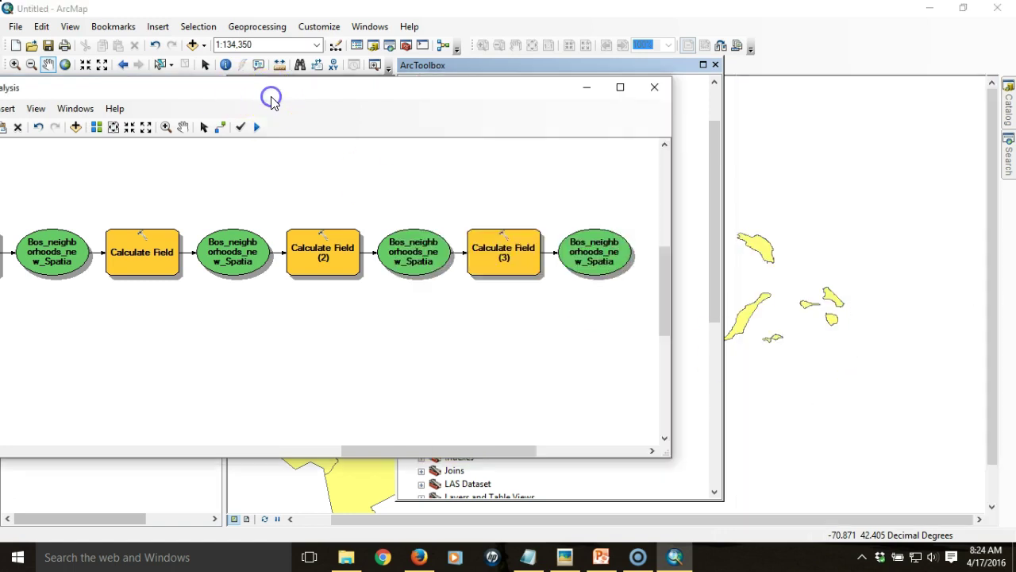
left_click_drag(277, 99, 445, 95)
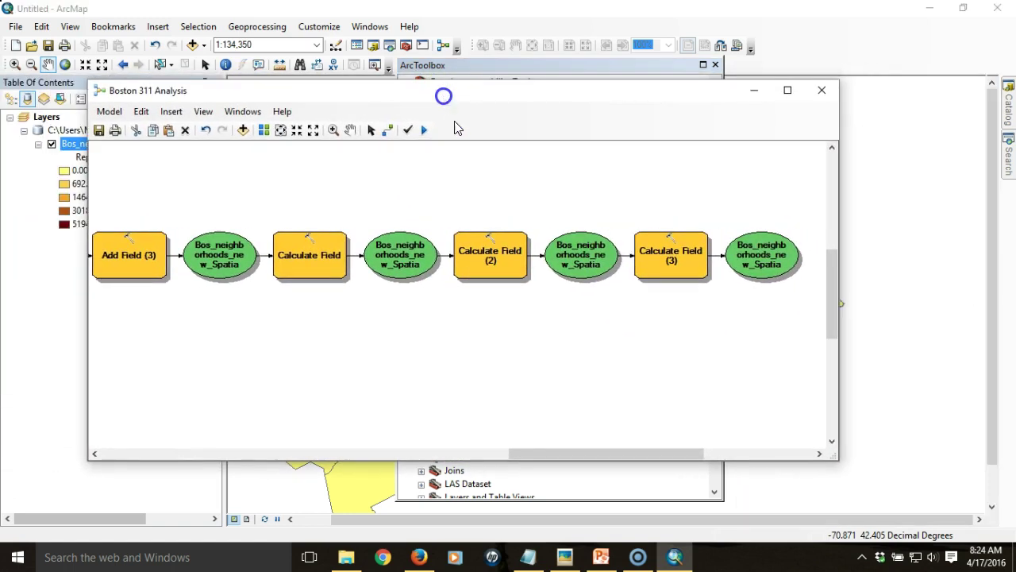
Step: Pan across the model chain through Calculate Field (3), then dock ArcToolbox on the right
left_click_drag(584, 451, 145, 453)
left_click_drag(207, 453, 243, 449)
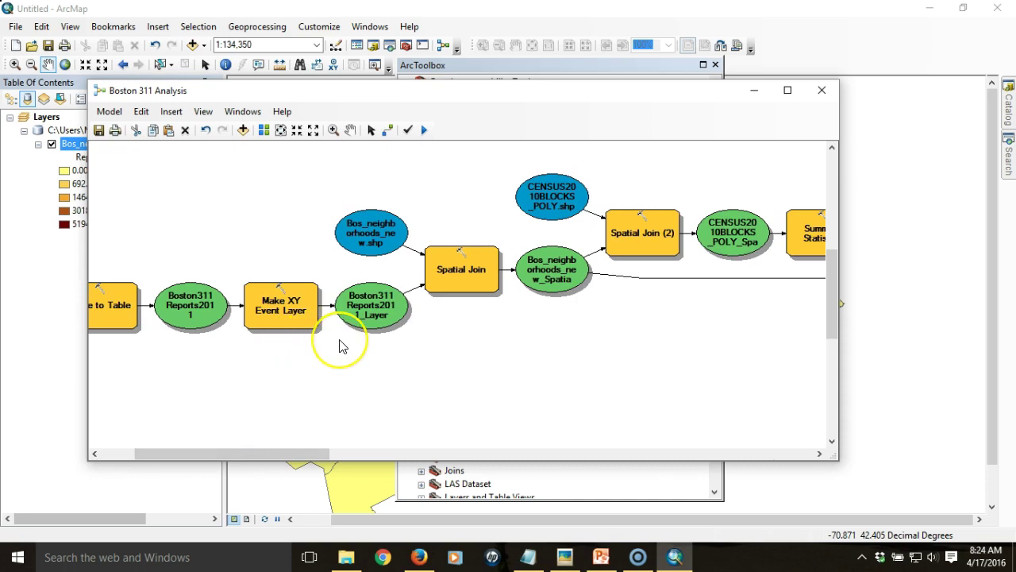
left_click_drag(297, 452, 335, 453)
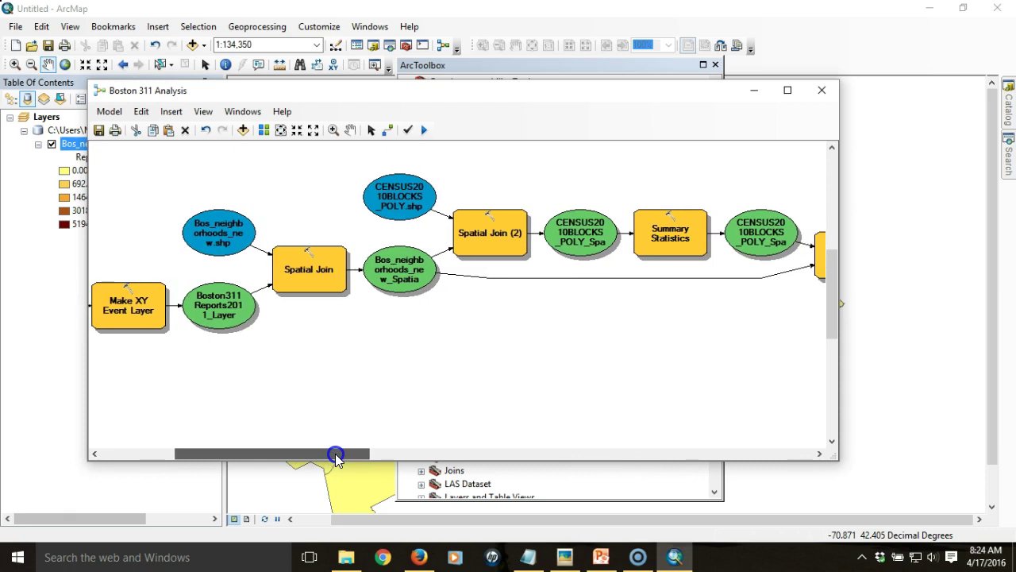
left_click_drag(335, 453, 385, 453)
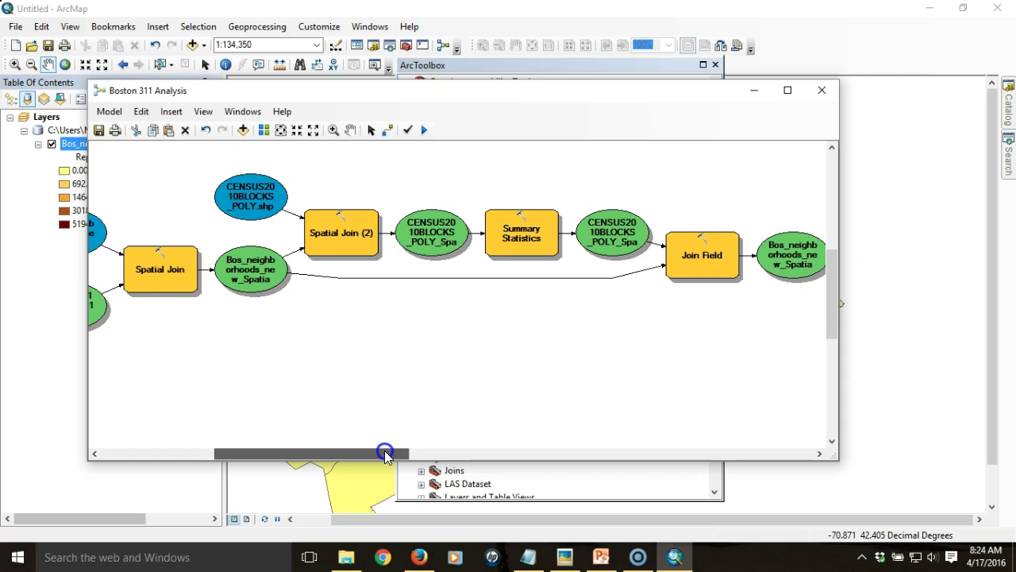
left_click_drag(386, 452, 426, 452)
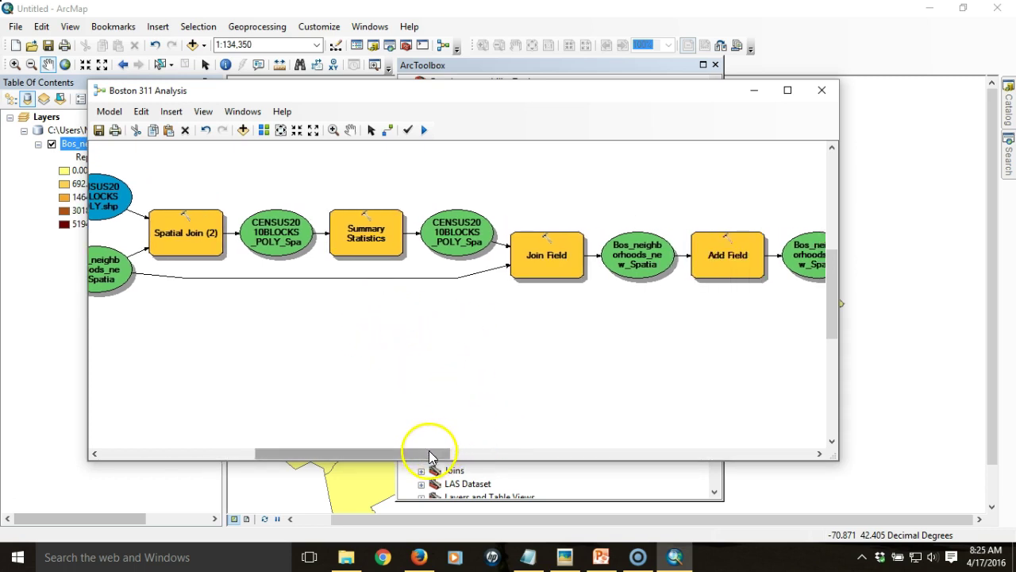
left_click_drag(427, 454, 406, 295)
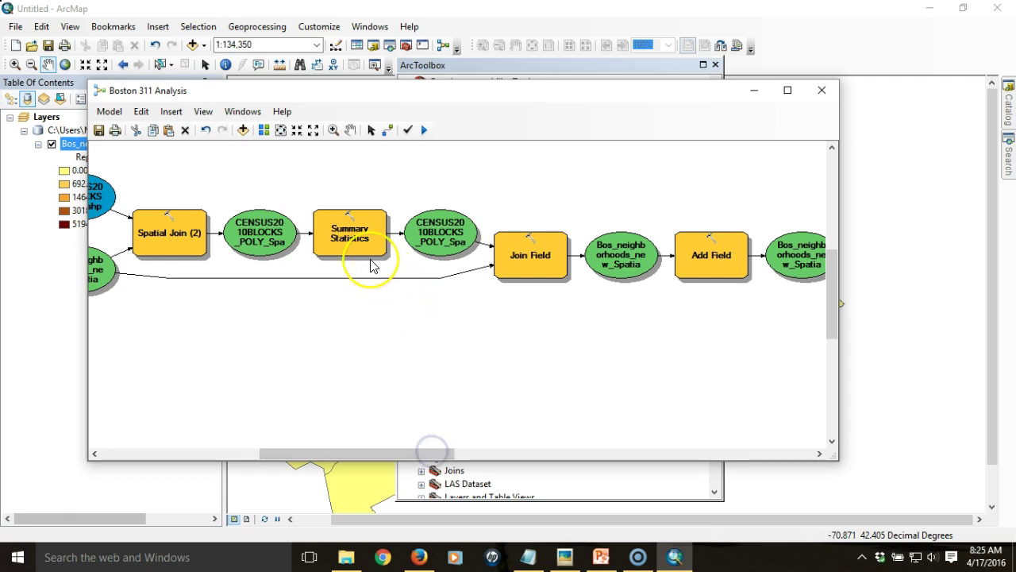
left_click_drag(434, 453, 544, 455)
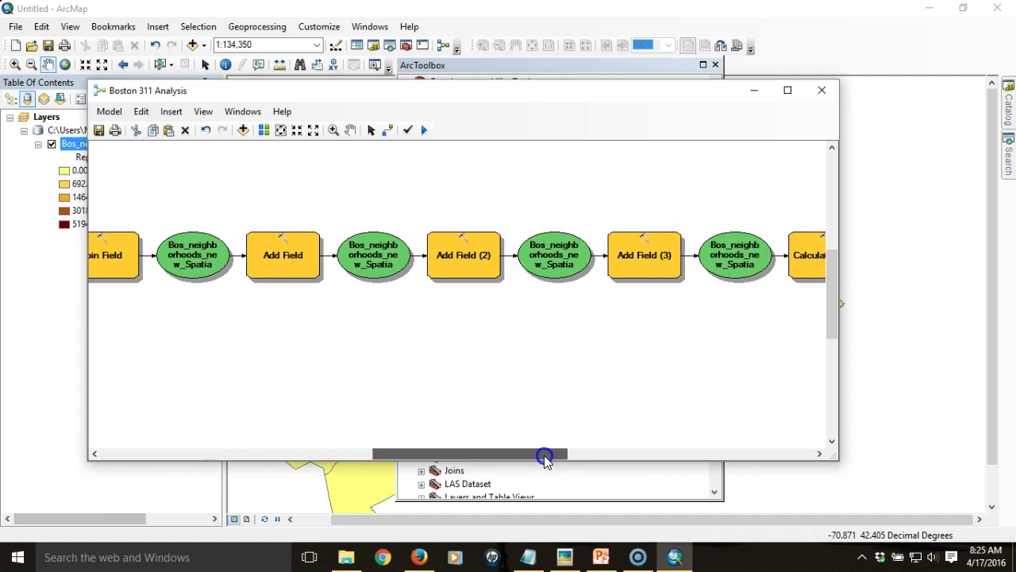
left_click_drag(544, 455, 710, 459)
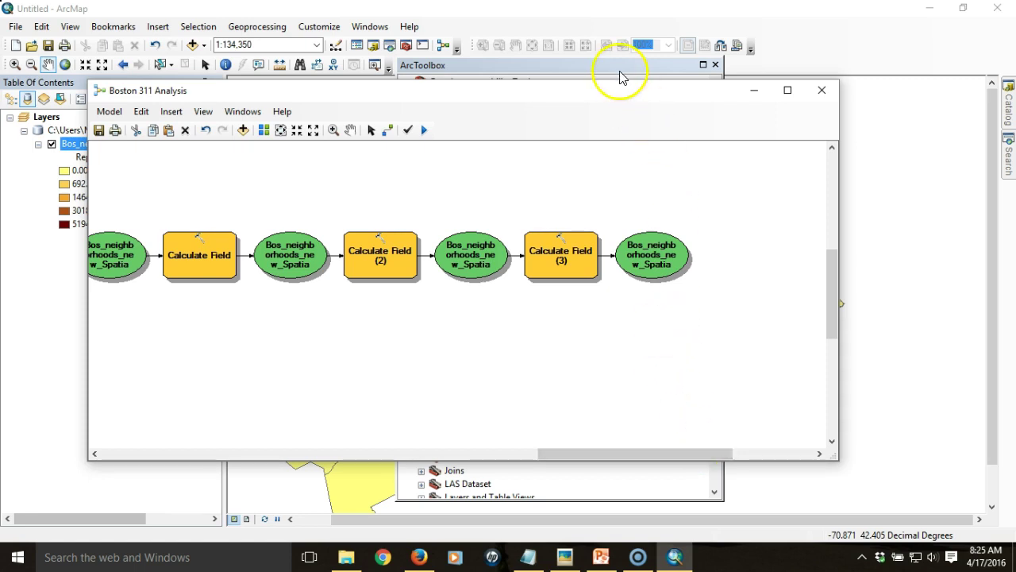
left_click_drag(615, 65, 879, 55)
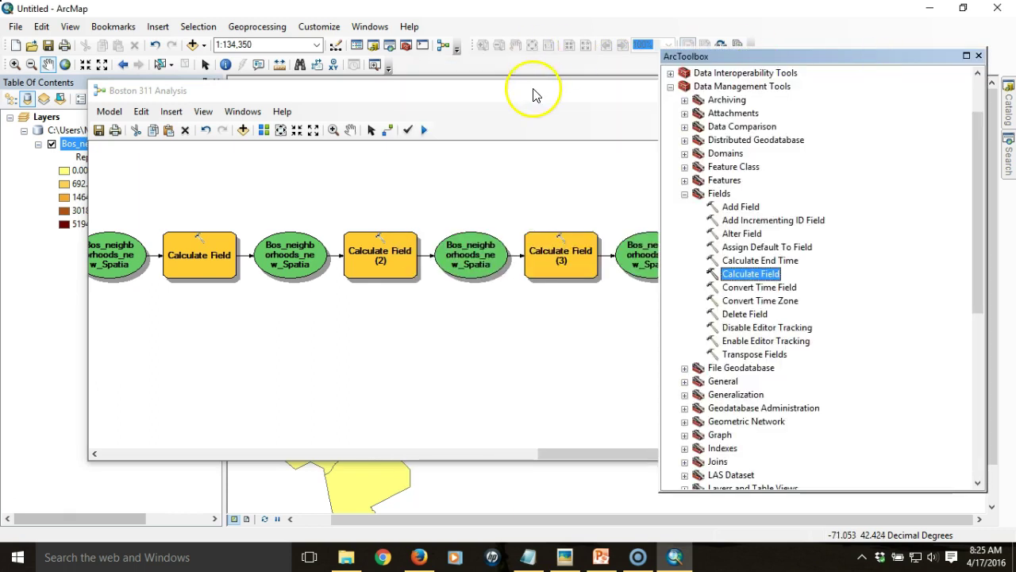
Step: Place the Add Field tool from Data Management > Fields onto the canvas as Add Field (4)
left_click_drag(537, 91, 471, 91)
left_click(922, 56)
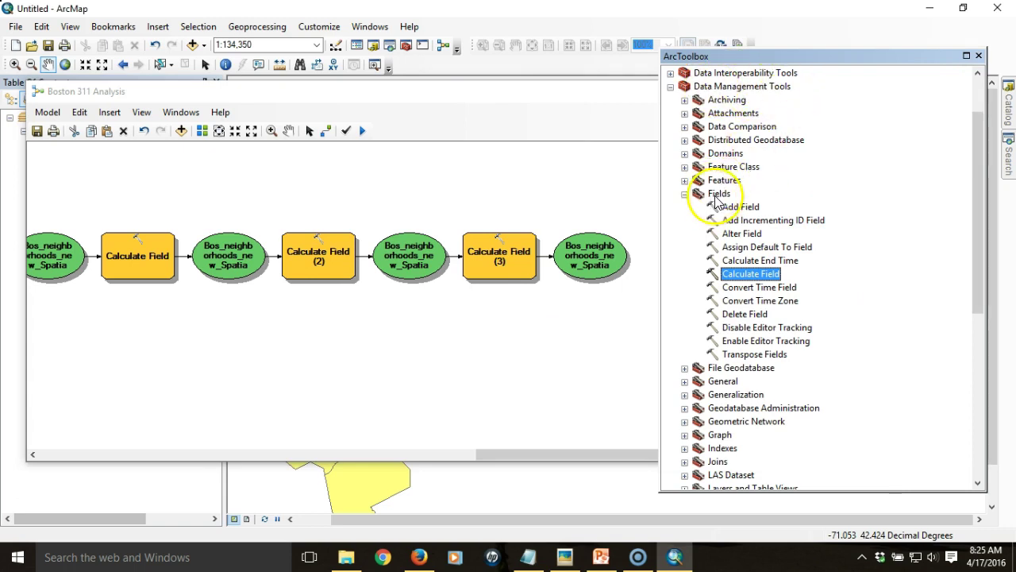
left_click(739, 207)
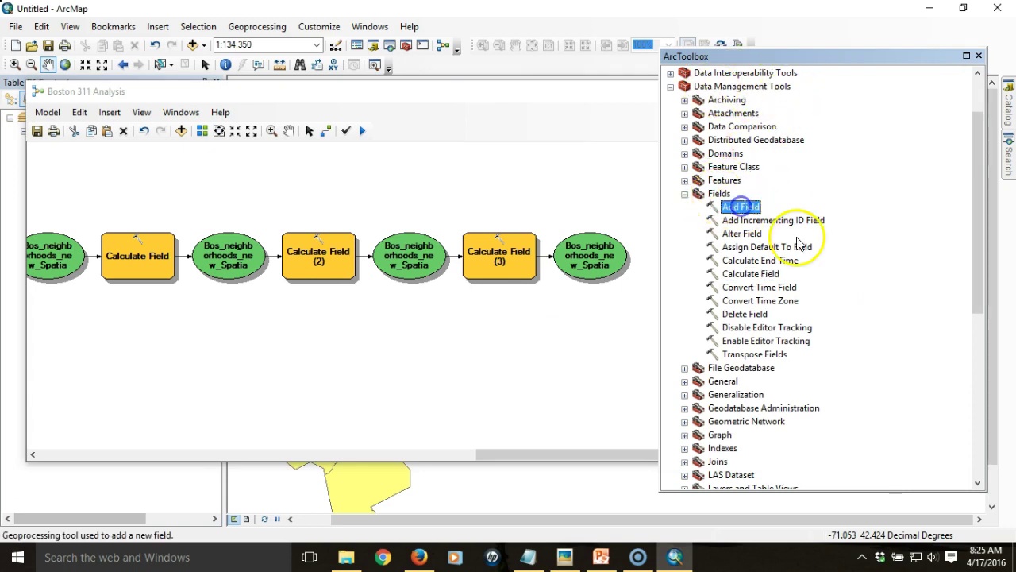
left_click_drag(747, 213, 555, 350)
Step: Configure Add Field (4): input Bos_neighborhoods_new_Spatia (8), field PctOVERDUE, type FLOAT, alias Percent OVERDUE
double_click(555, 351)
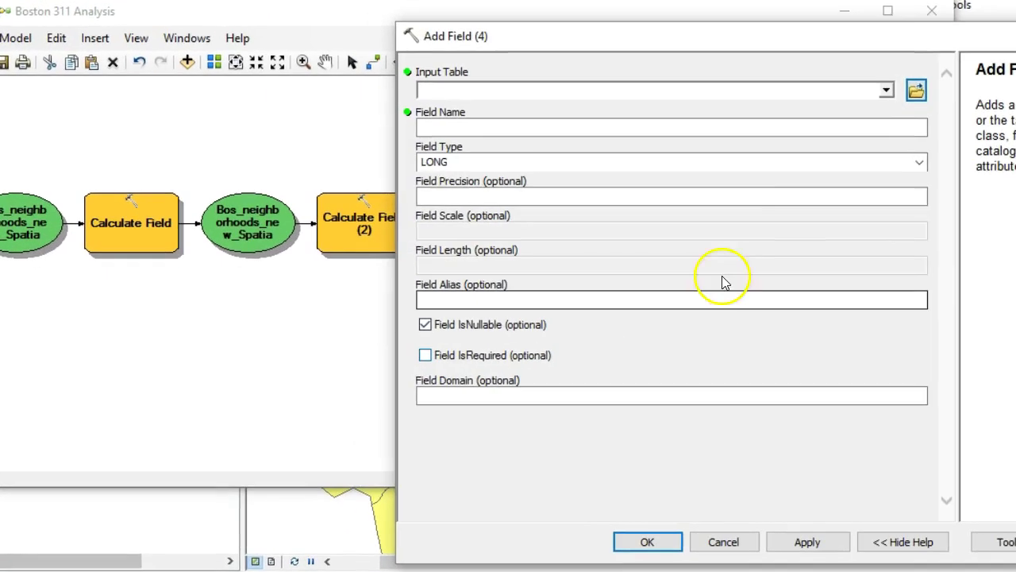
left_click(887, 91)
scroll(785, 151, "down", 2)
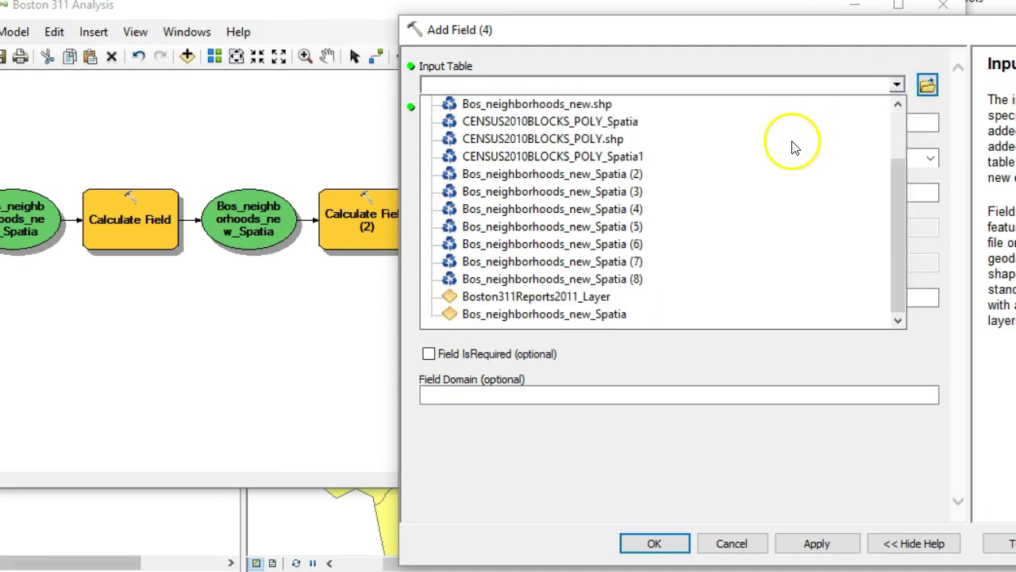
left_click(628, 279)
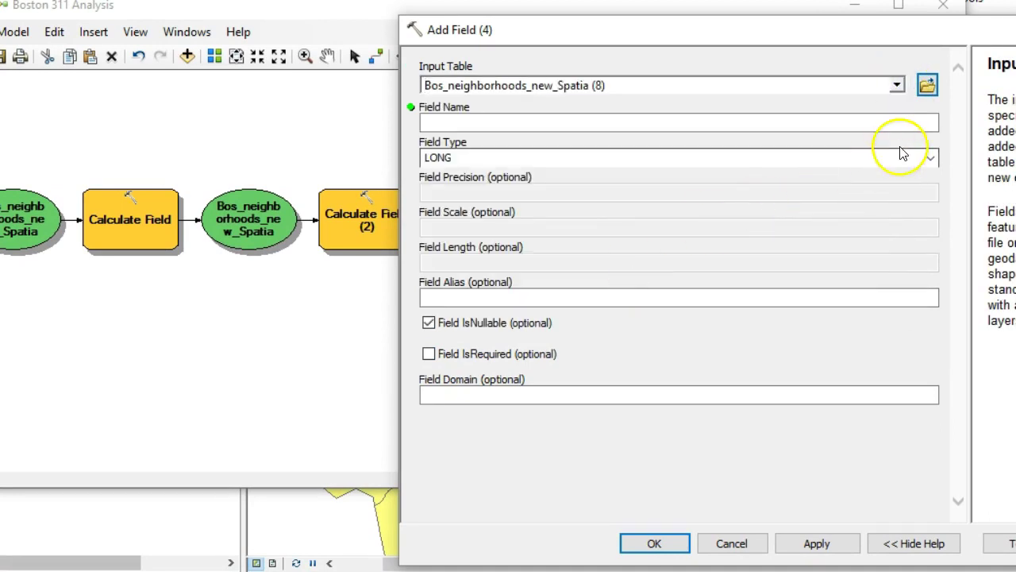
left_click(891, 125)
type("P")
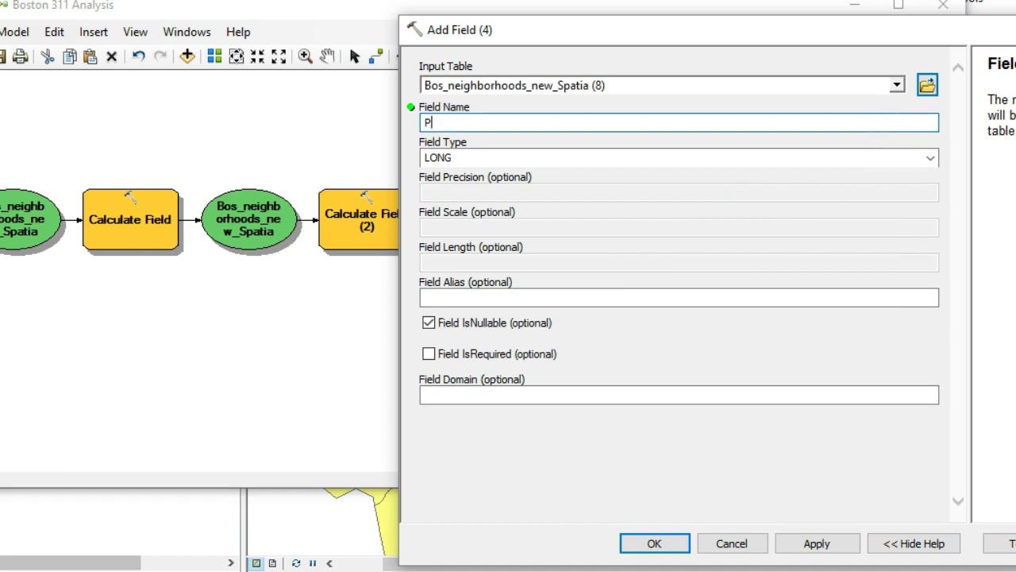
type("ctOVERDUE")
left_click(934, 159)
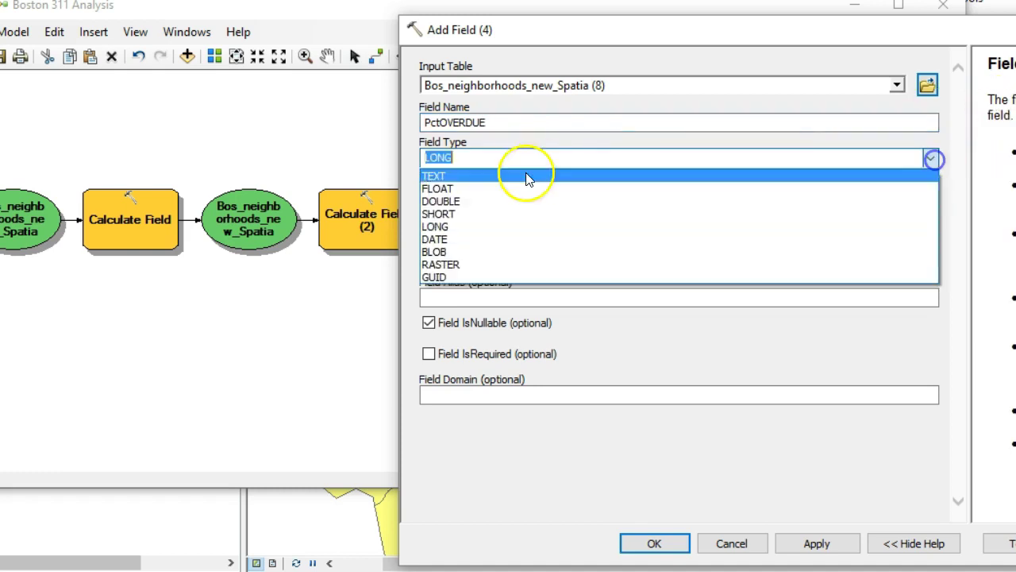
left_click(475, 191)
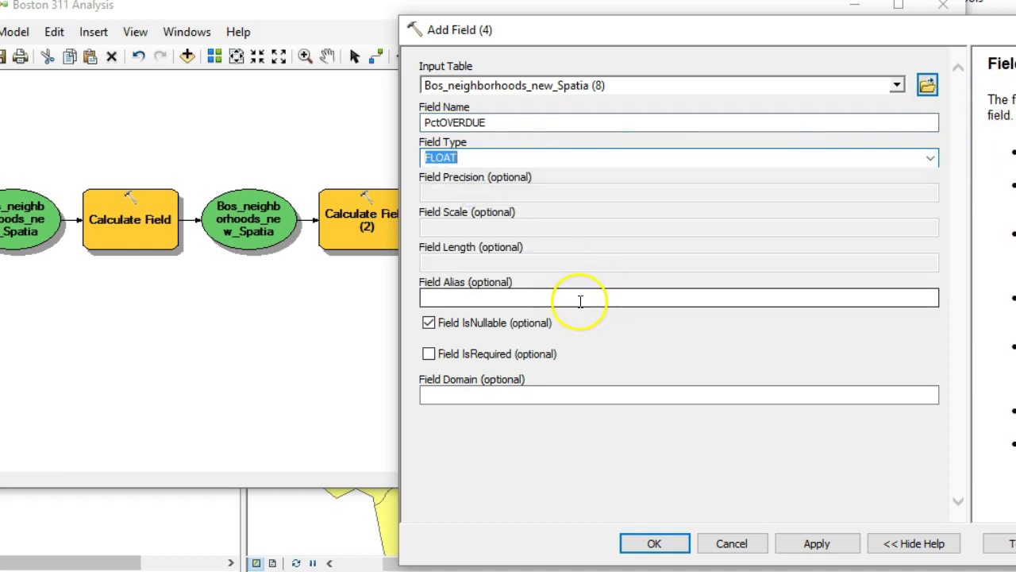
left_click(580, 297)
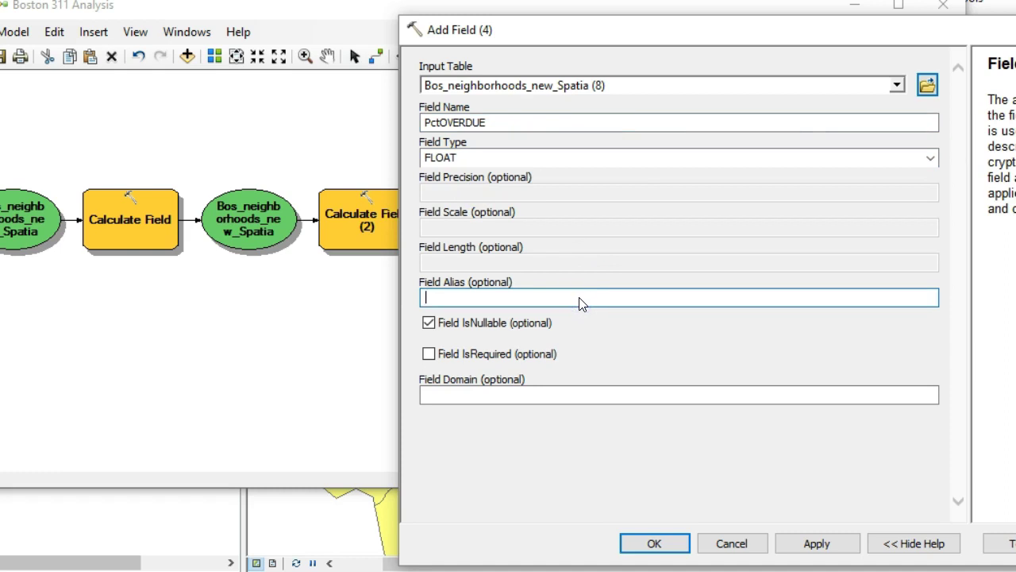
type("Percent OVERDUE")
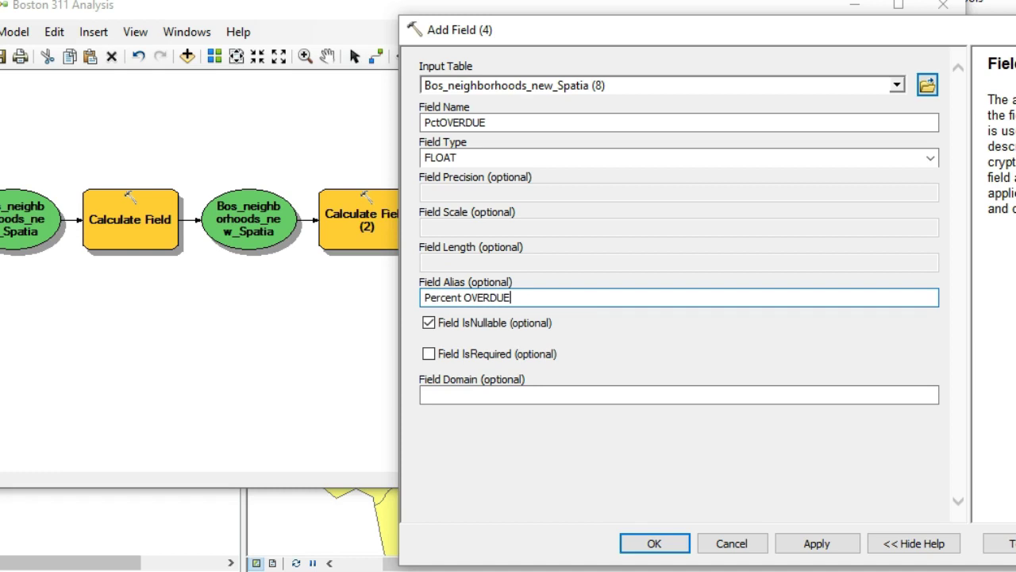
left_click(653, 543)
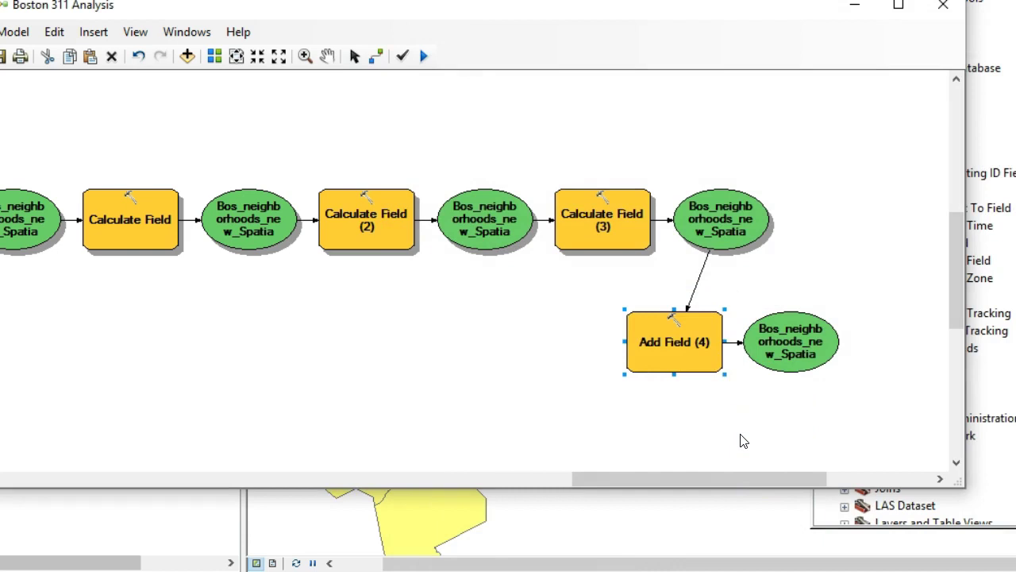
left_click(741, 483)
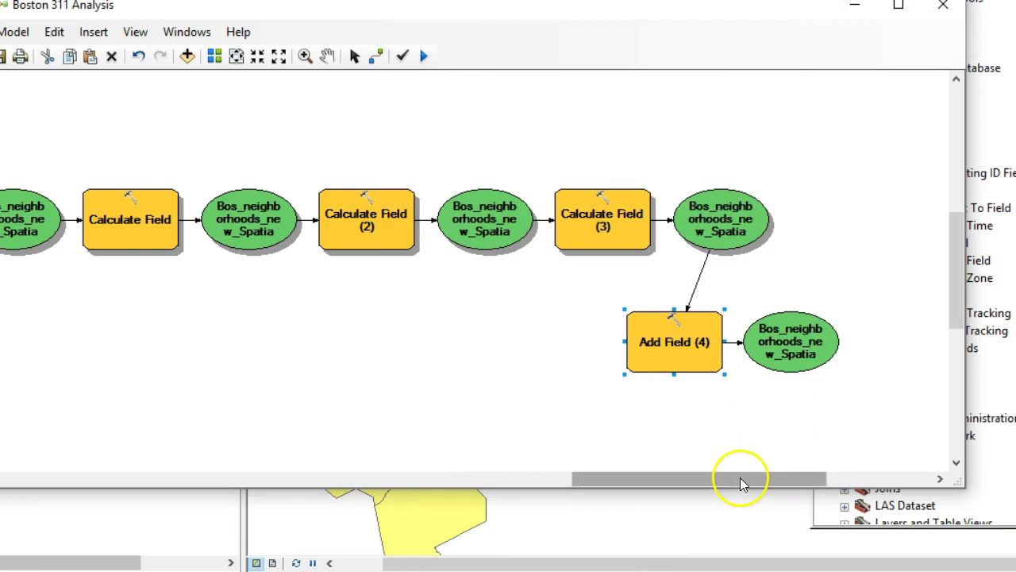
left_click_drag(743, 482, 268, 477)
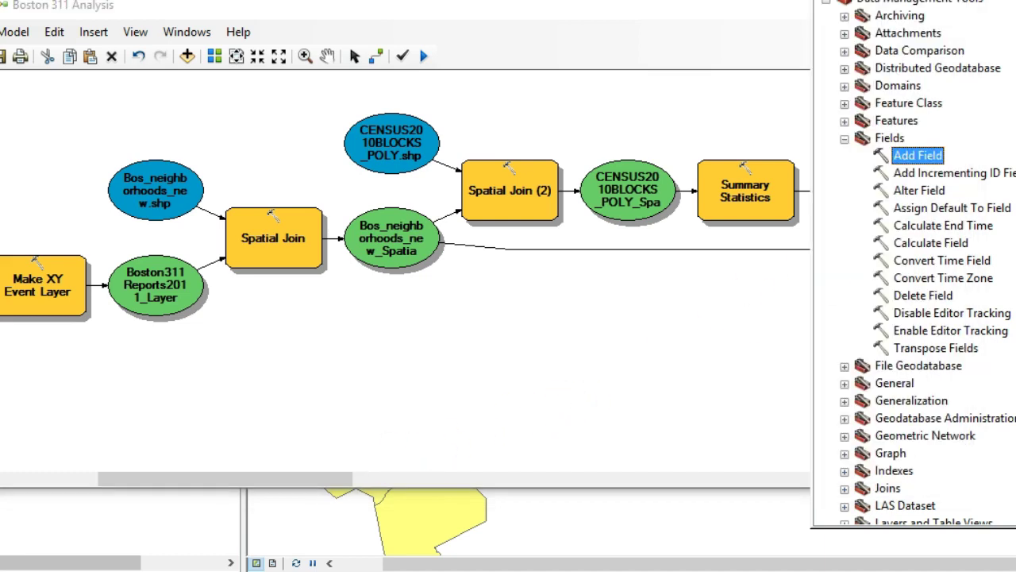
Step: Add Spatial Join from Analysis Tools > Overlay to the model as Spatial Join (3)
left_click(844, 138)
scroll(980, 215, "up", 2)
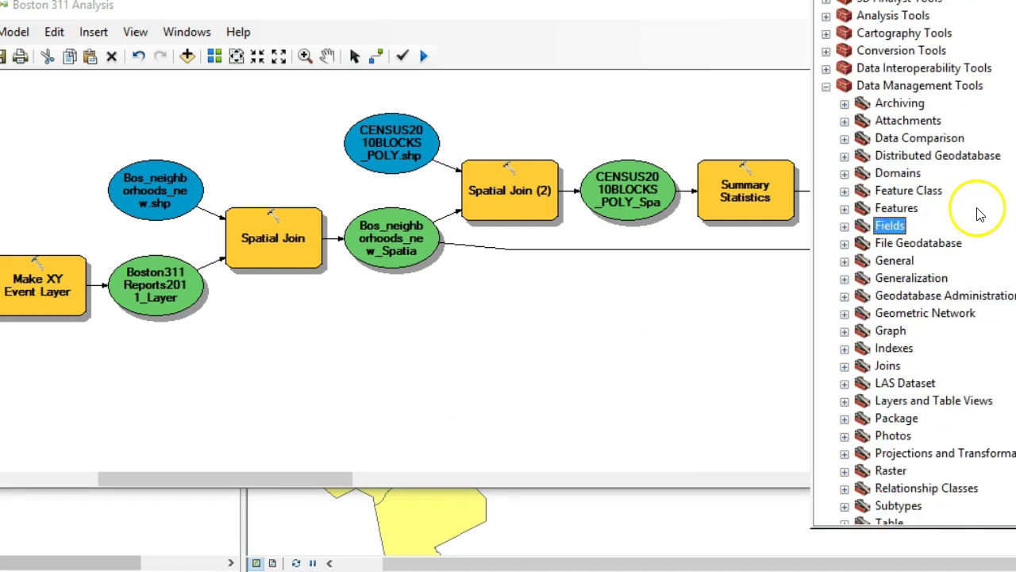
left_click(826, 16)
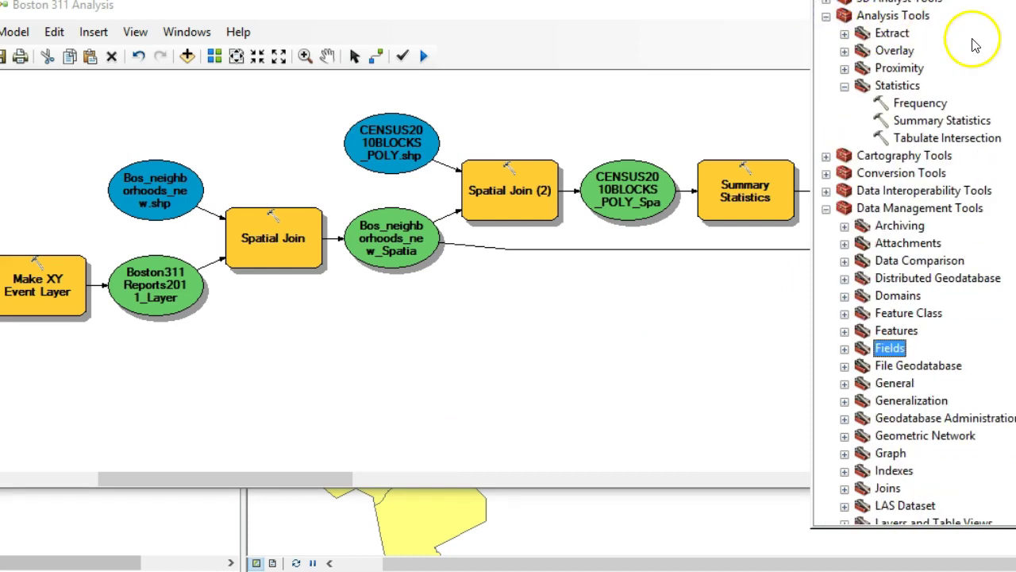
left_click(844, 51)
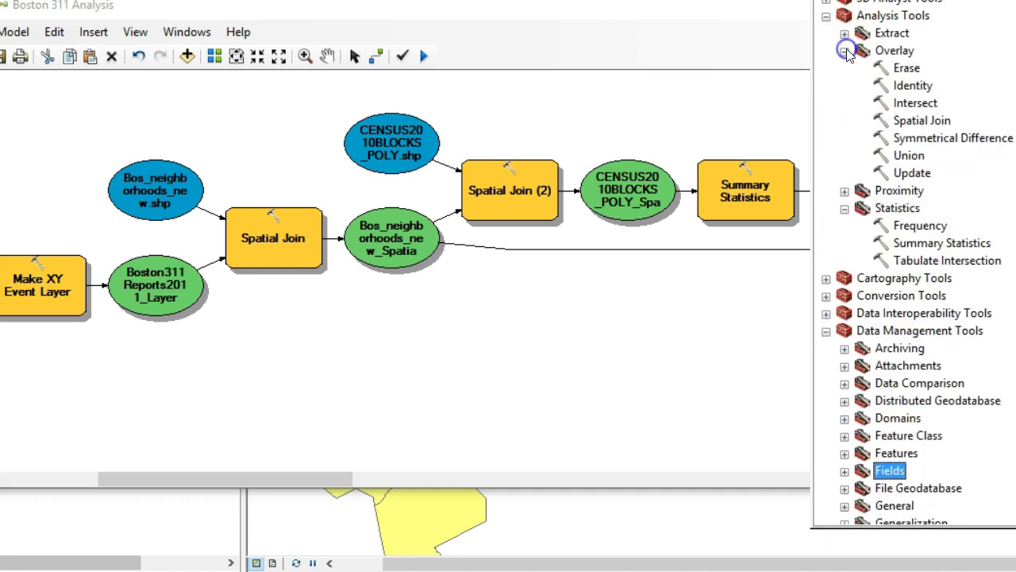
left_click(922, 120)
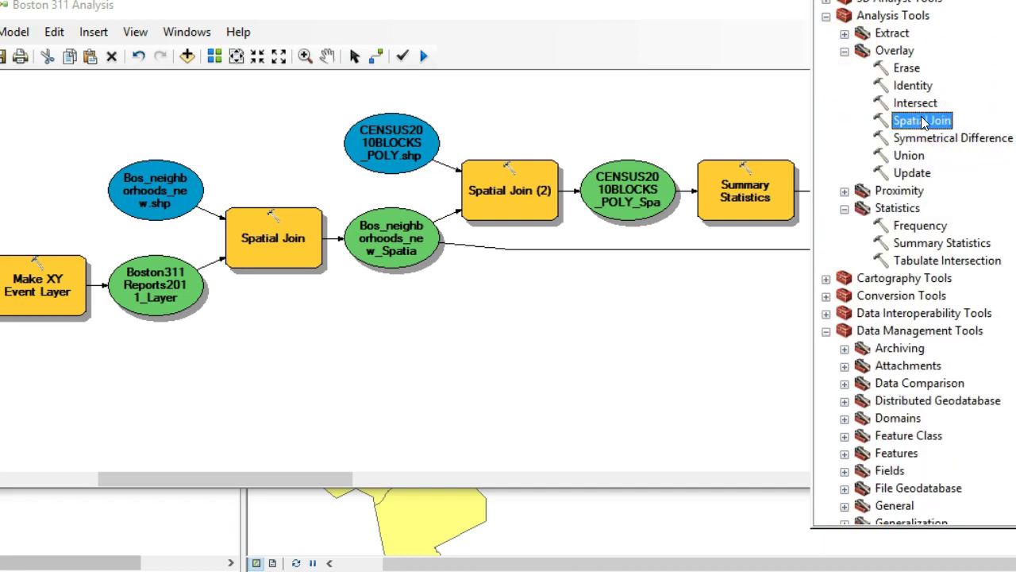
left_click_drag(921, 120, 380, 353)
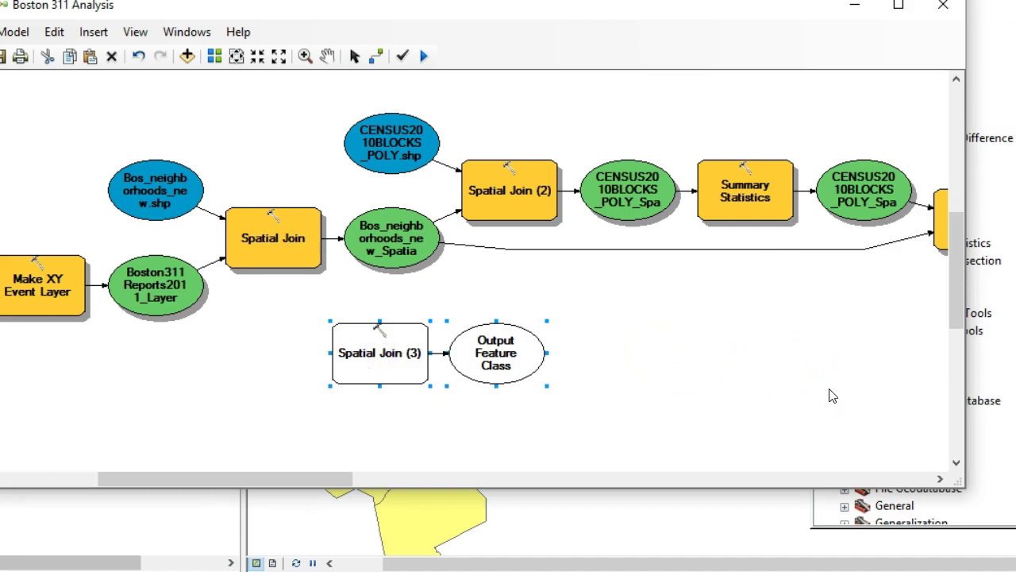
Step: Connect Boston311Reports2011_Layer as target features and Bos_neighborhoods_new.shp as join features of Spatial Join (3)
left_click(377, 57)
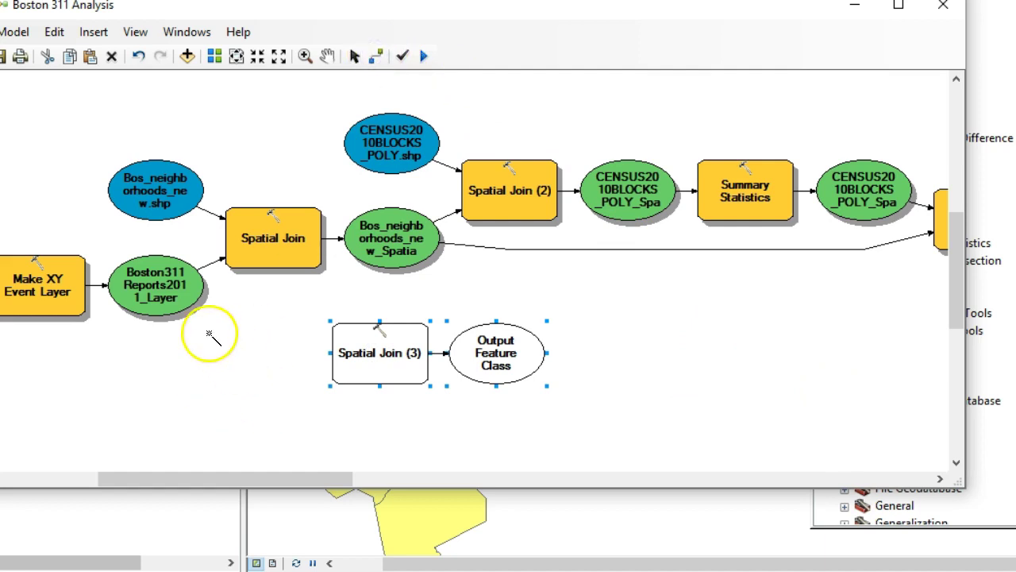
left_click_drag(184, 293, 360, 345)
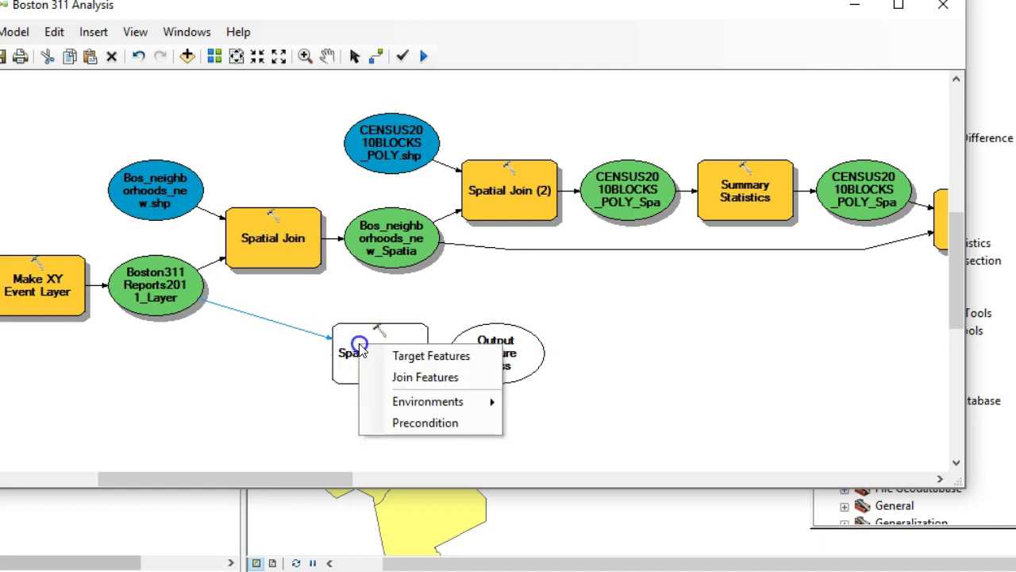
left_click(428, 358)
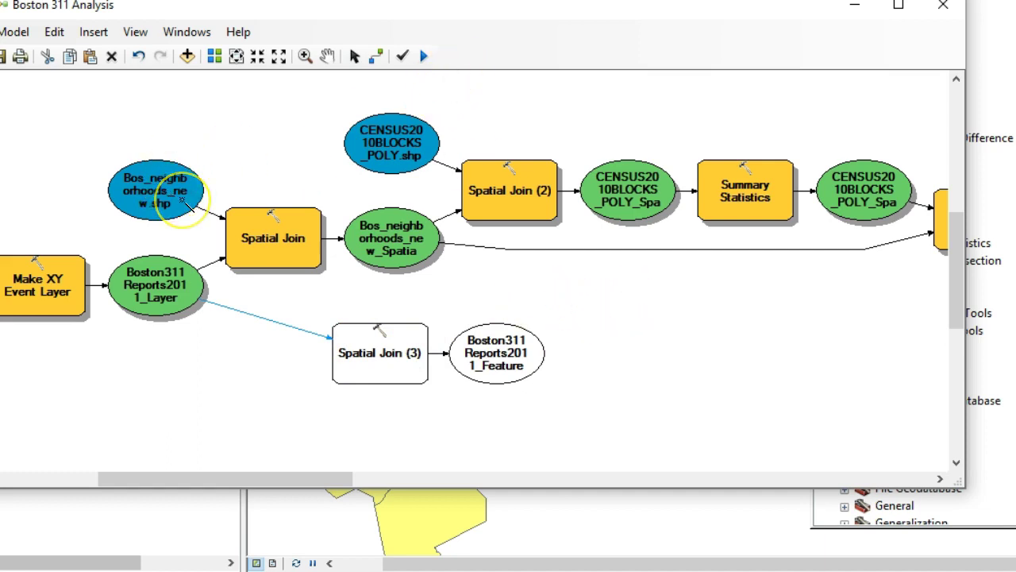
left_click_drag(182, 201, 373, 340)
left_click(443, 371)
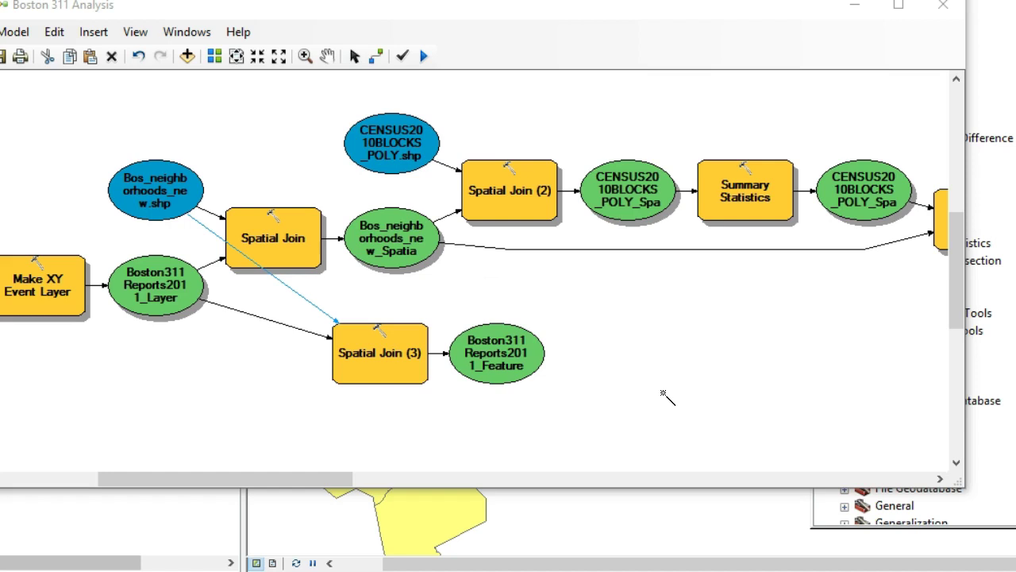
left_click(354, 53)
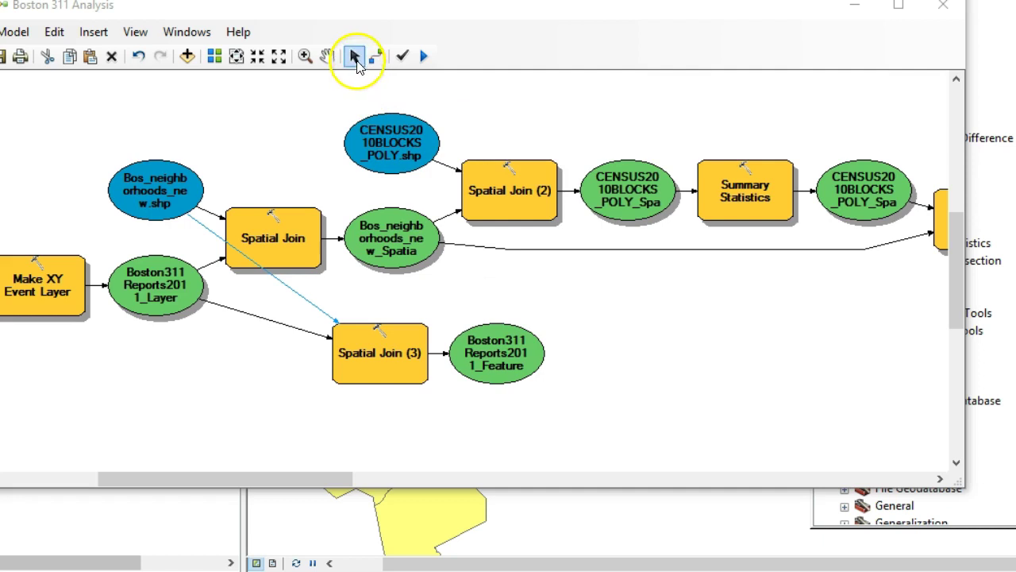
Step: Drop Acres, SHAPE_area and SHAPE_len from the Spatial Join (3) field map and accept
double_click(413, 351)
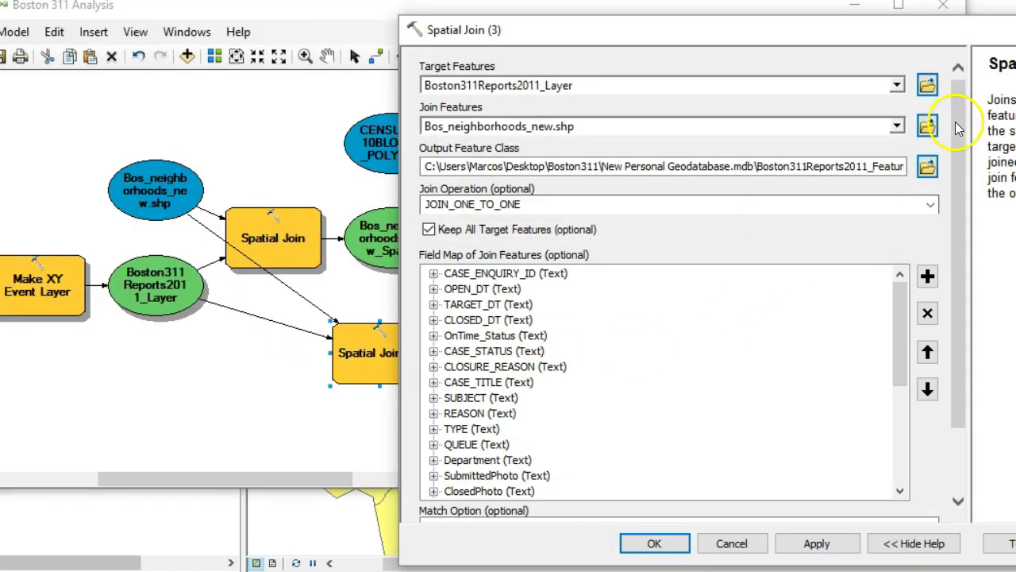
left_click_drag(959, 119, 959, 195)
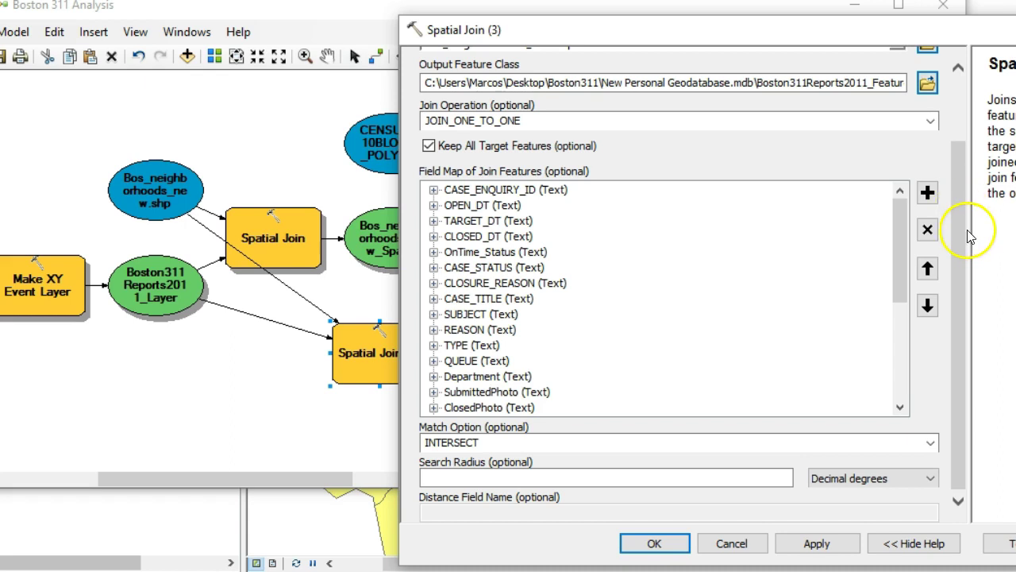
left_click_drag(900, 229, 900, 340)
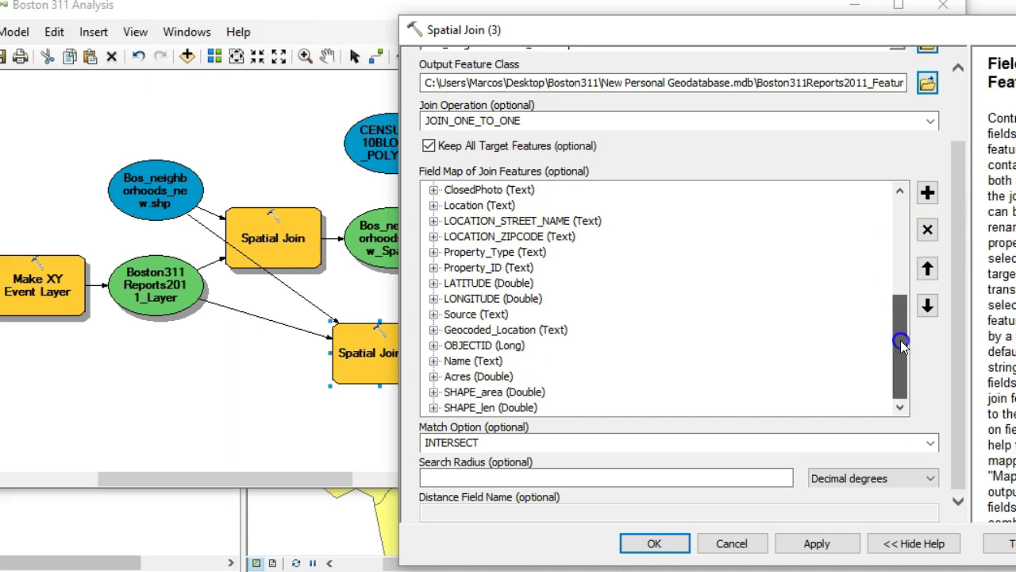
left_click(513, 407)
left_click(479, 376)
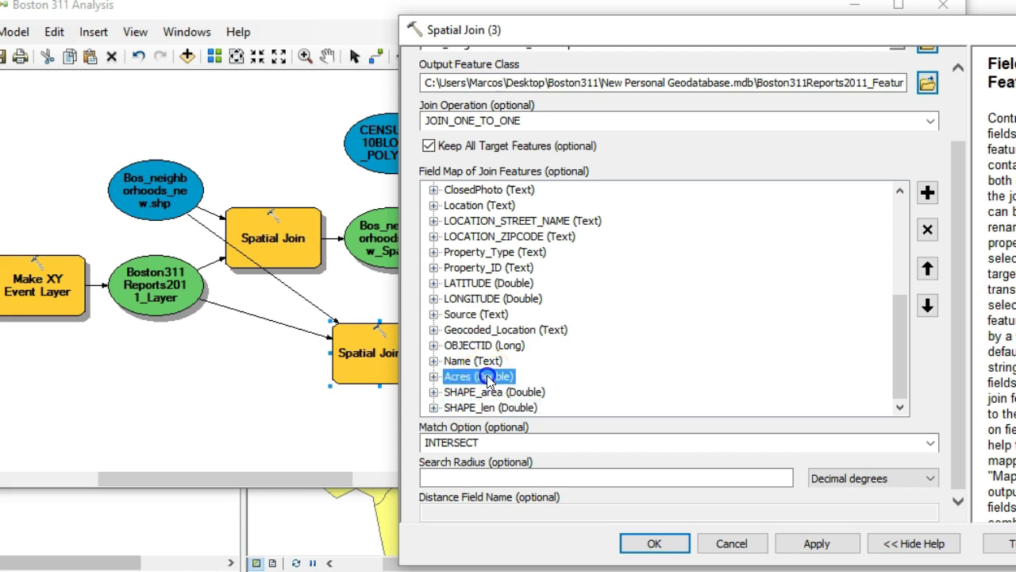
left_click(927, 231)
left_click(927, 230)
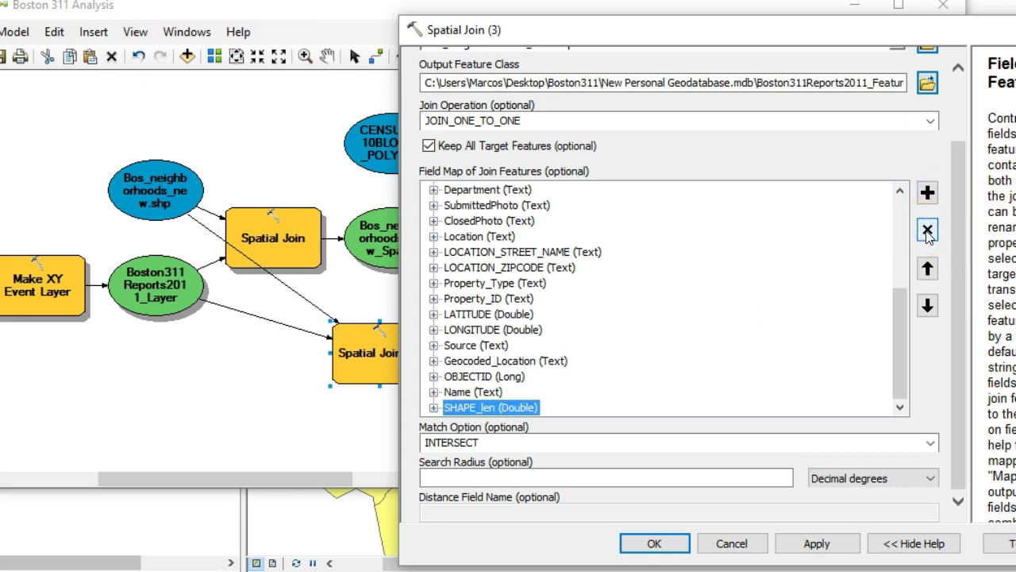
left_click(927, 230)
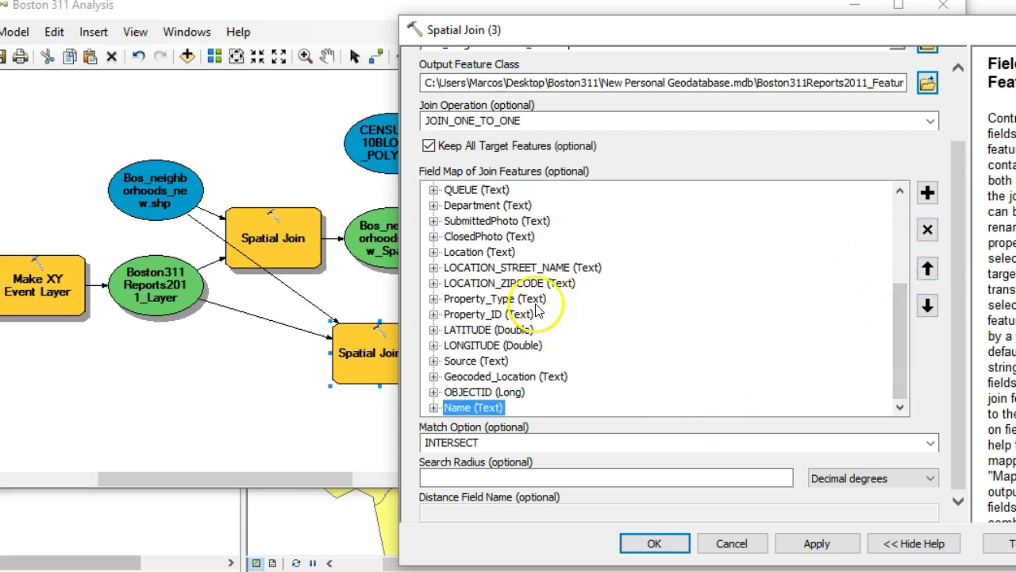
left_click_drag(892, 368, 911, 285)
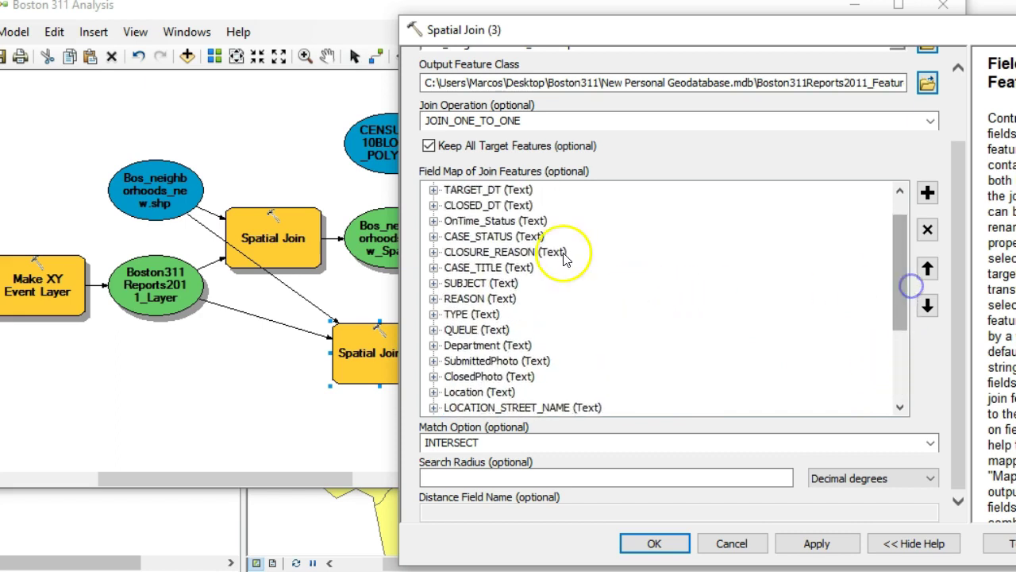
left_click(494, 221)
left_click_drag(902, 237, 903, 405)
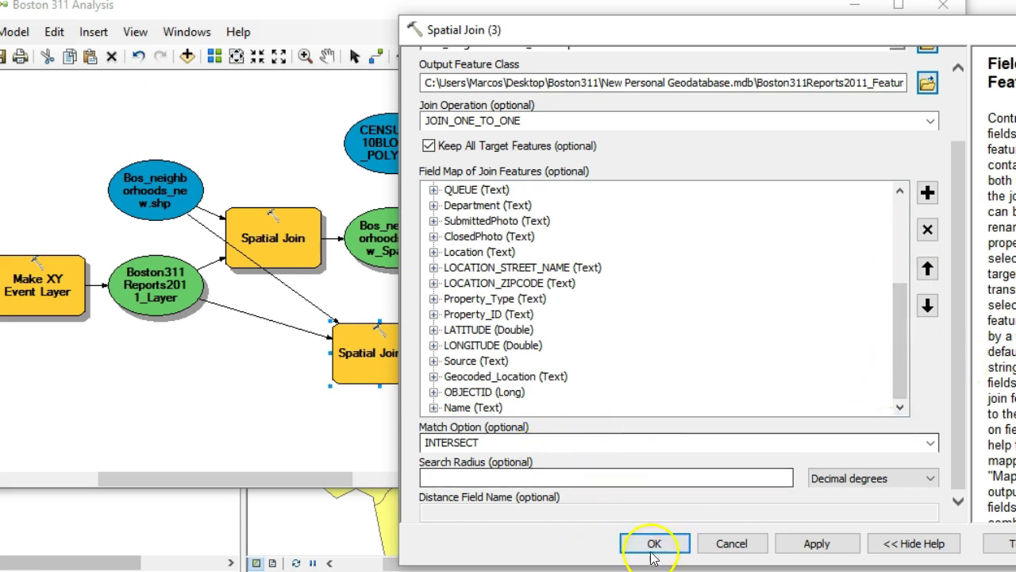
left_click(652, 542)
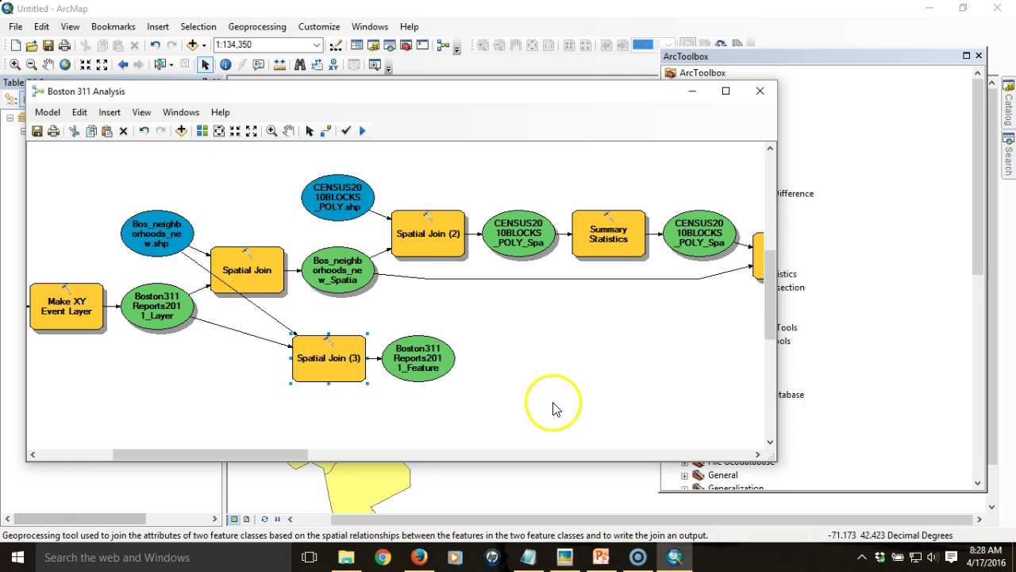
Step: Collapse Overlay and expand Analysis Tools > Extract to pick the Select tool
left_click(843, 55)
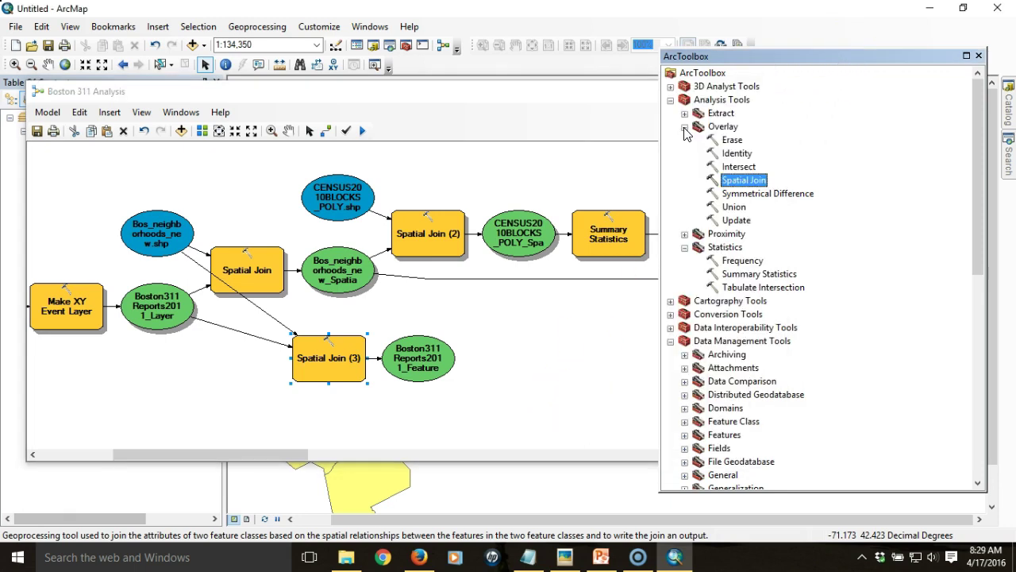
left_click(684, 128)
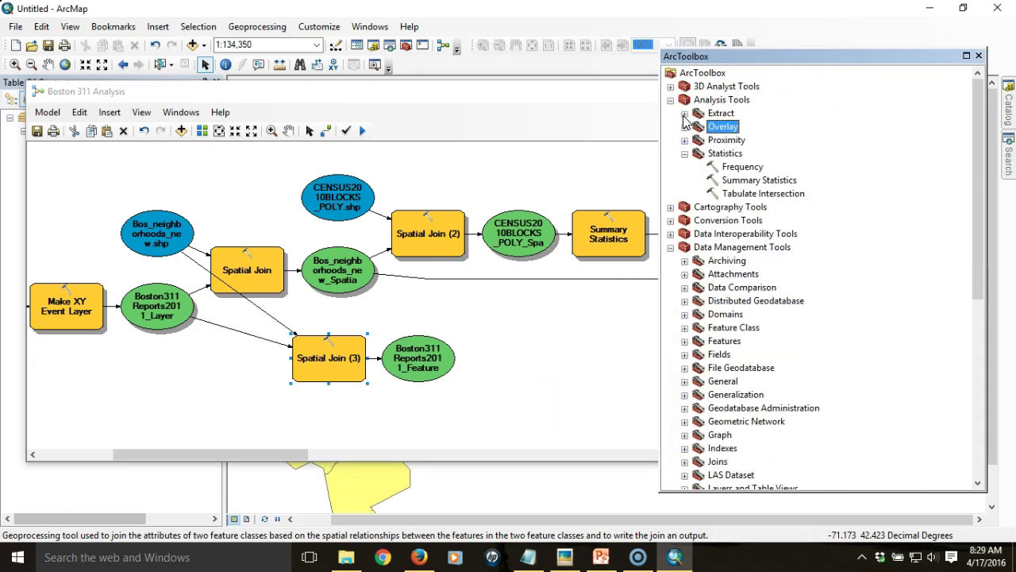
left_click(684, 114)
left_click(737, 141)
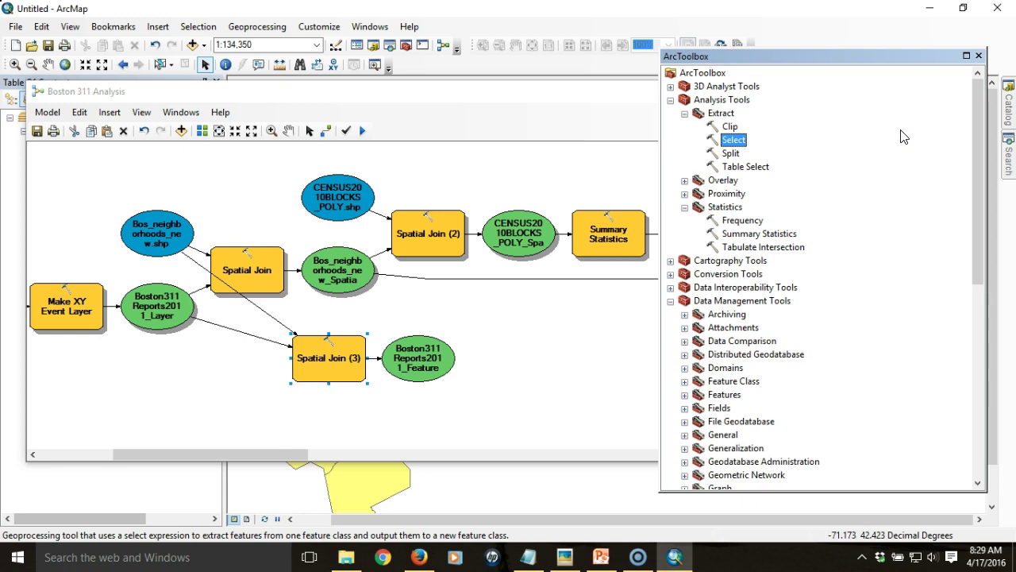
left_click_drag(982, 246, 982, 325)
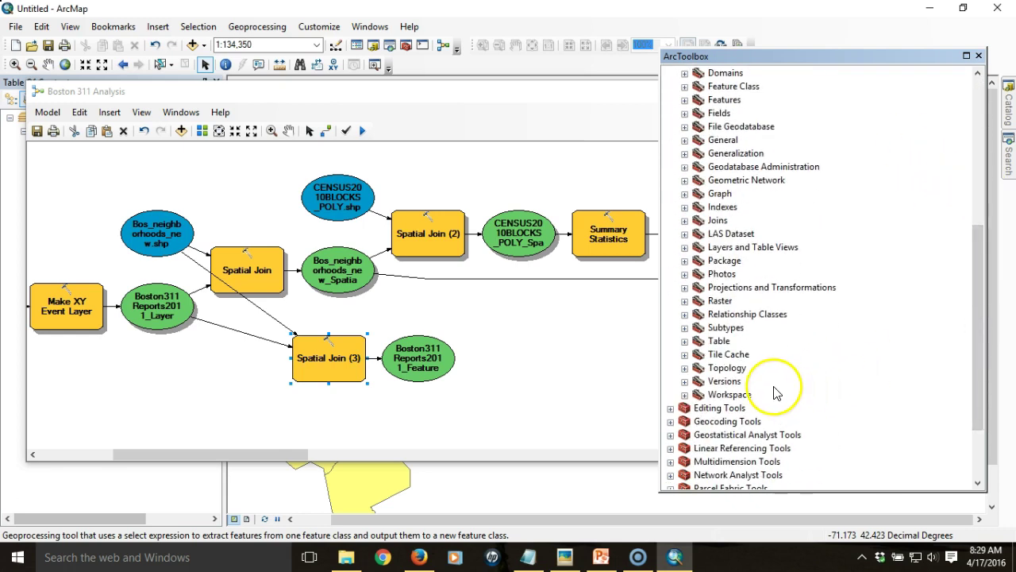
Step: Try Make Query Table under Layers and Table Views, then go back to the Select tool
left_click(686, 248)
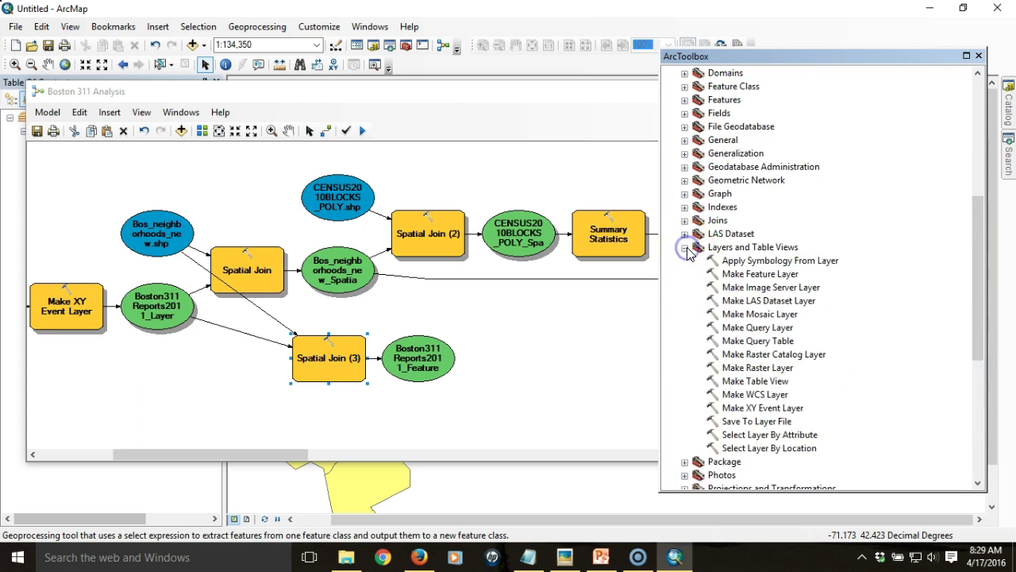
left_click(759, 340)
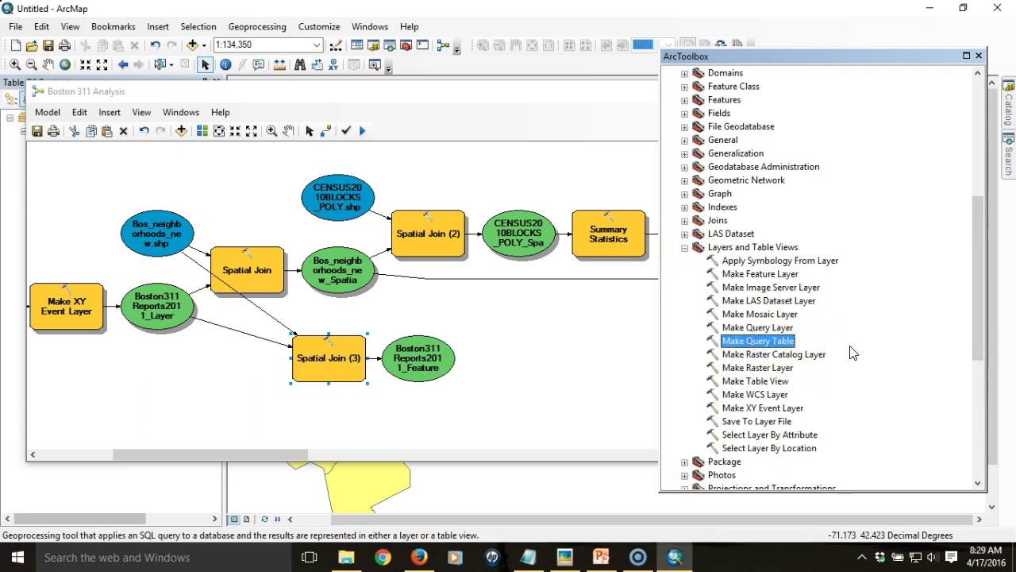
left_click(980, 298)
left_click_drag(980, 298, 978, 182)
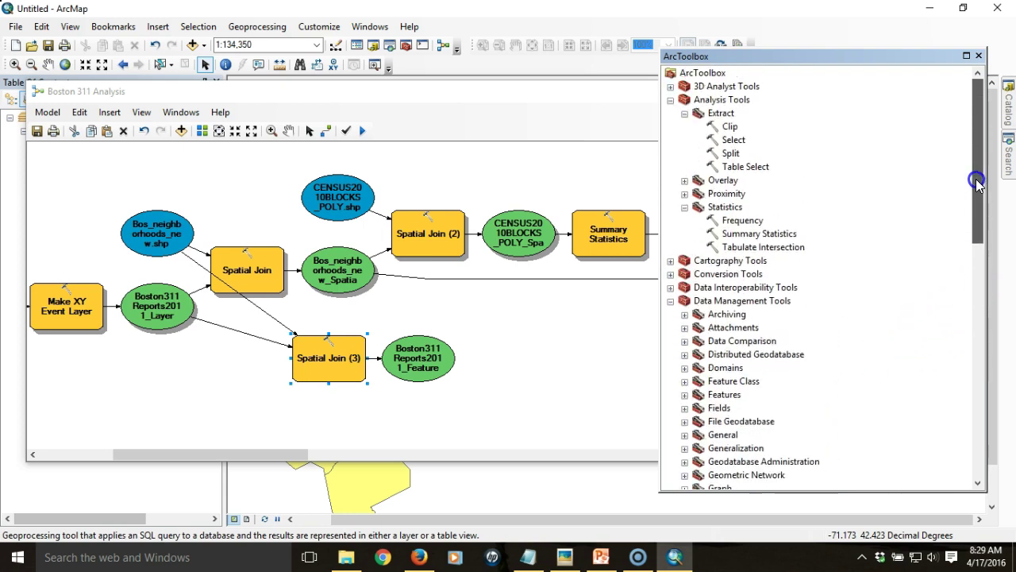
left_click(742, 138)
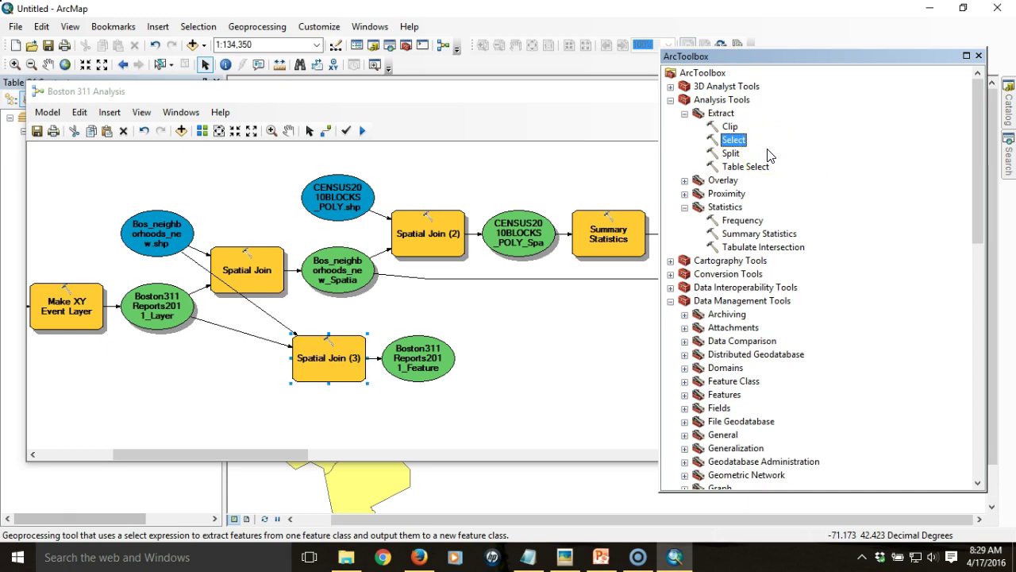
Step: Add a Select step with Boston311Reports2011_Feature as its input features, outputting Boston311Reports2011_Feature1
left_click_drag(734, 141, 526, 360)
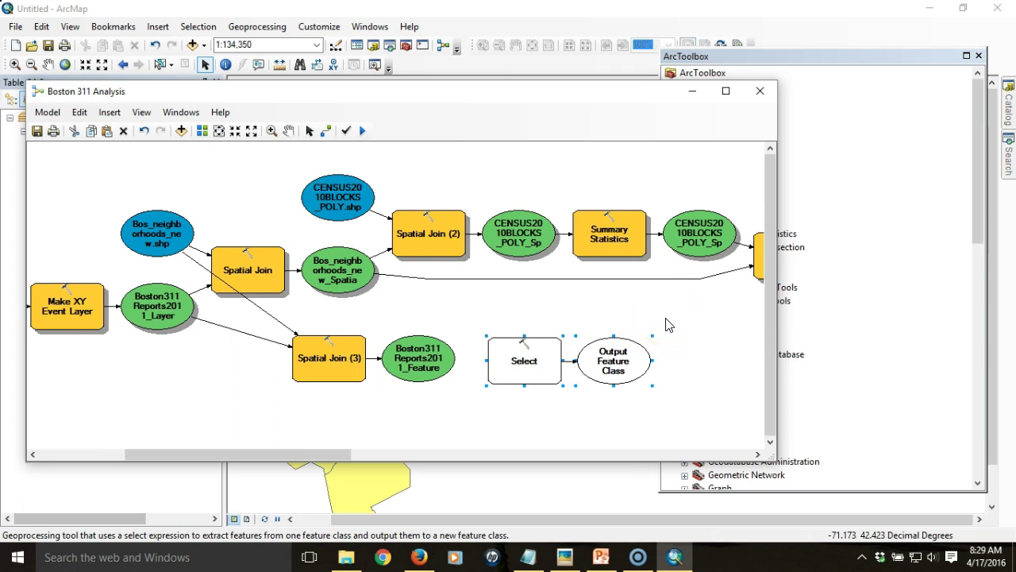
left_click(528, 361)
left_click(326, 131)
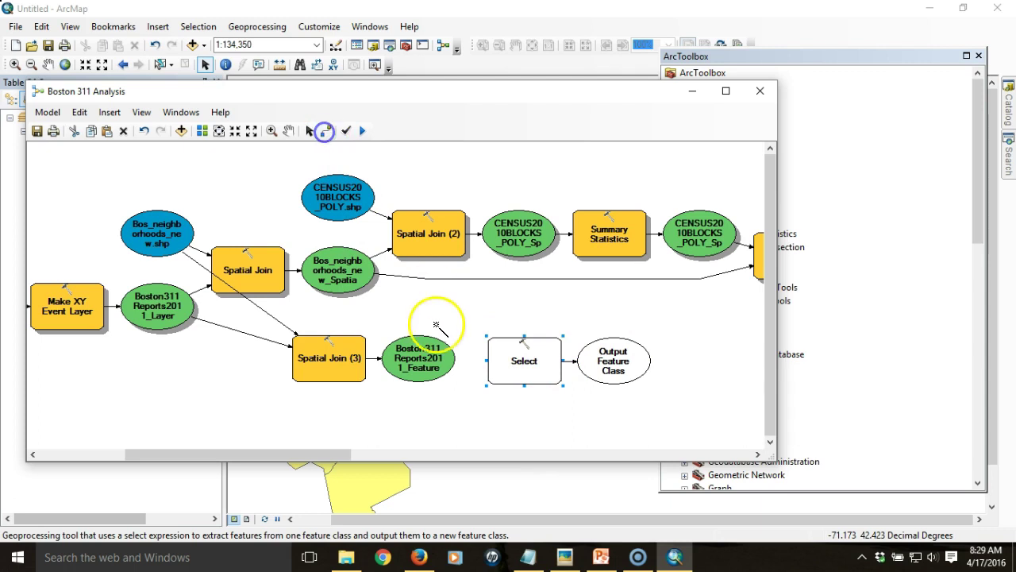
left_click(429, 364)
left_click(510, 373)
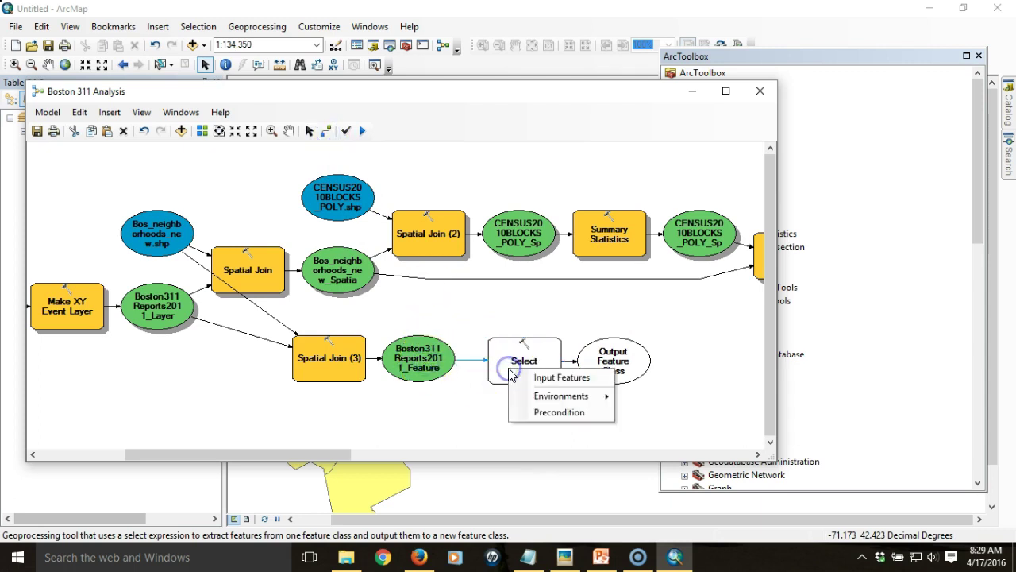
left_click(548, 377)
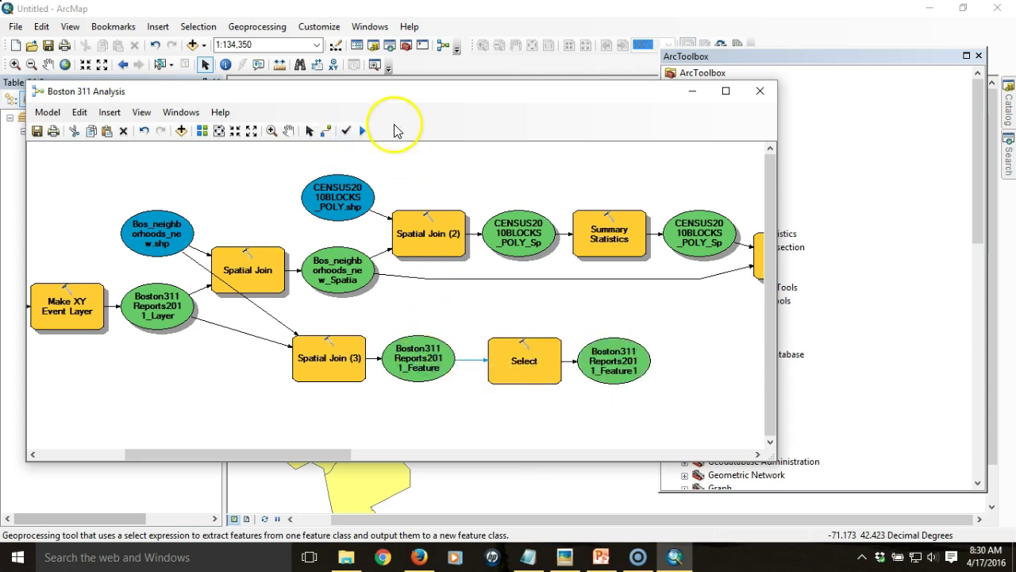
left_click(309, 130)
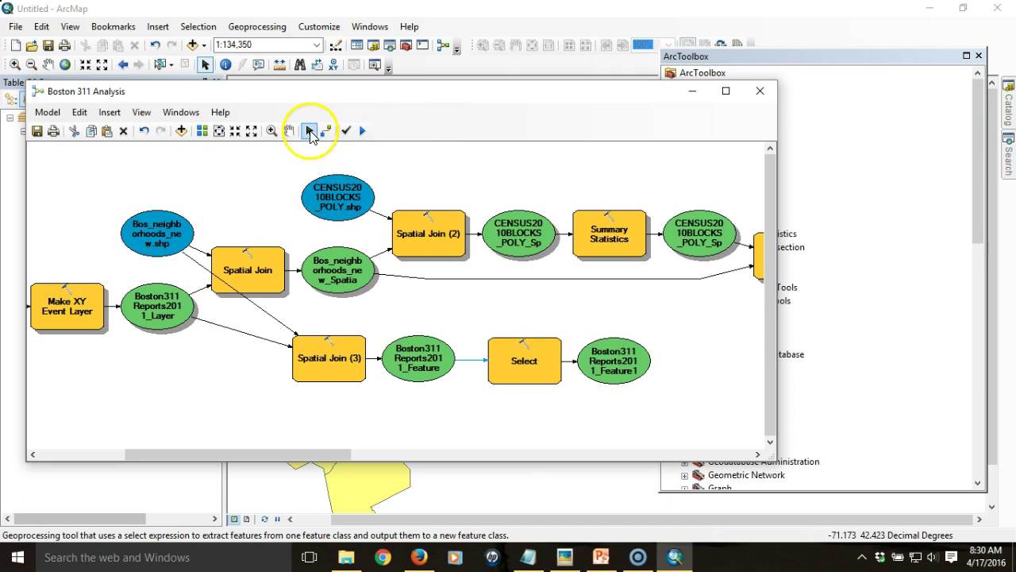
double_click(525, 349)
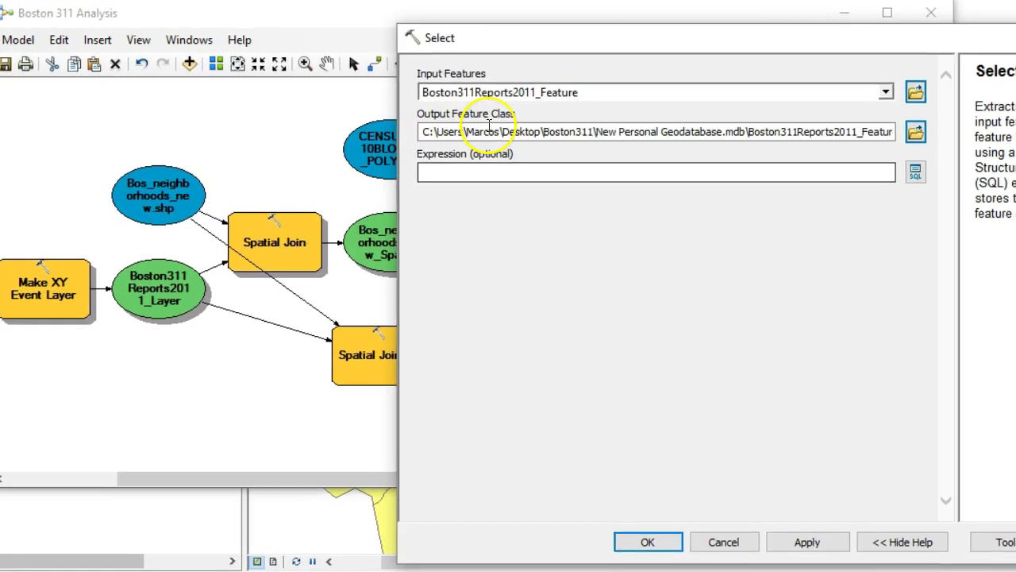
left_click(945, 165)
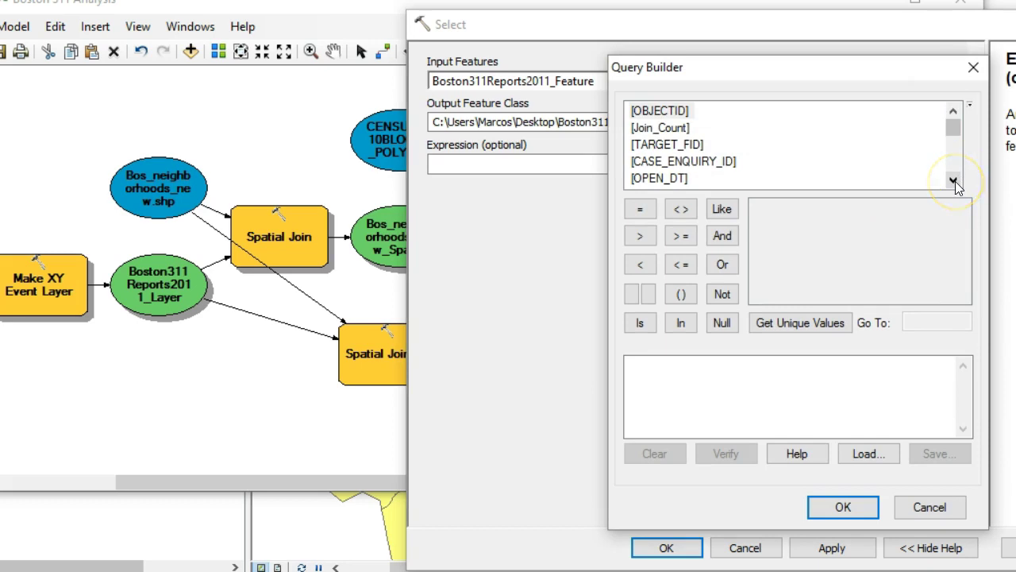
left_click(956, 182)
left_click(955, 181)
left_click(956, 182)
left_click(955, 182)
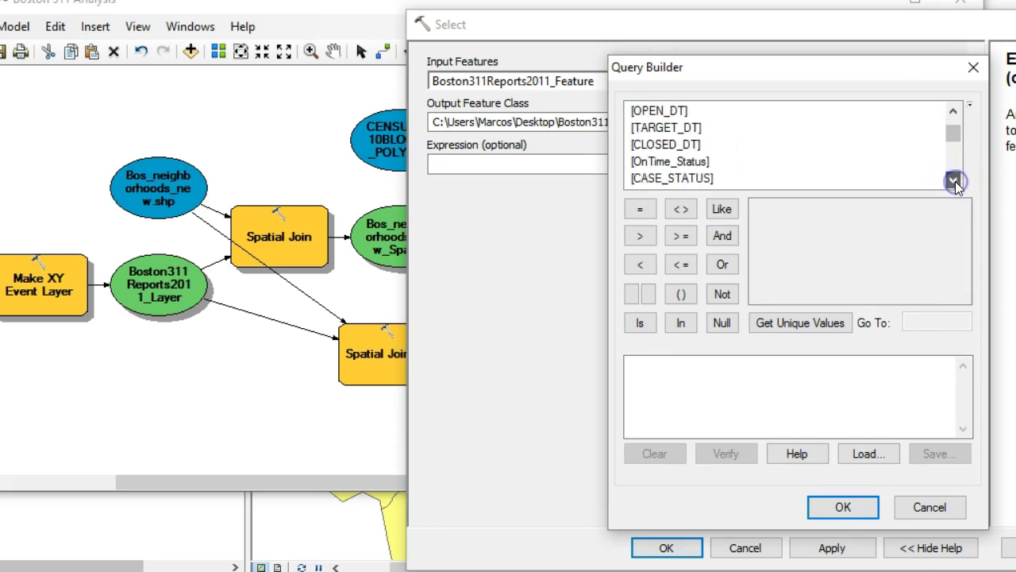
left_click(691, 163)
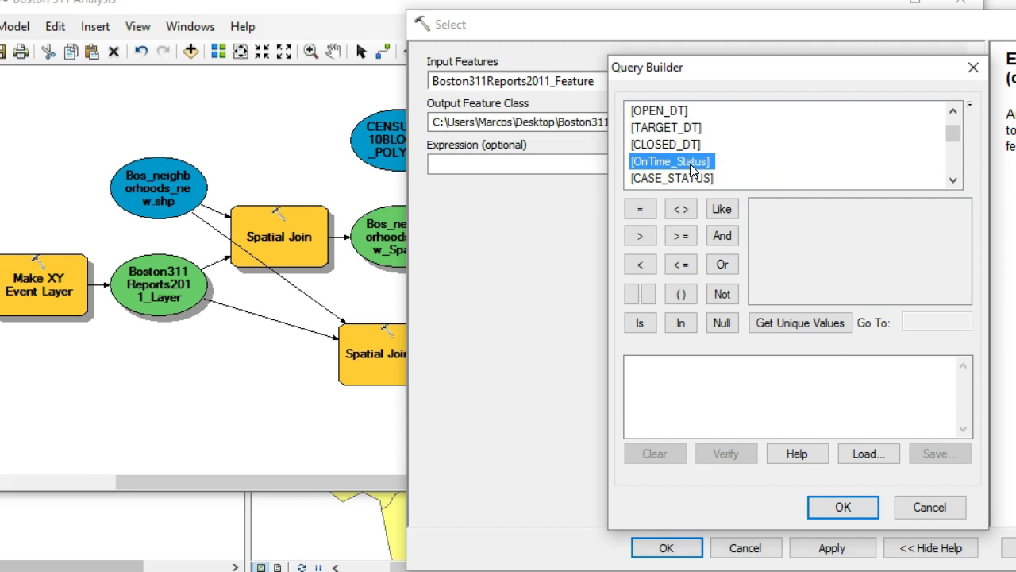
double_click(691, 163)
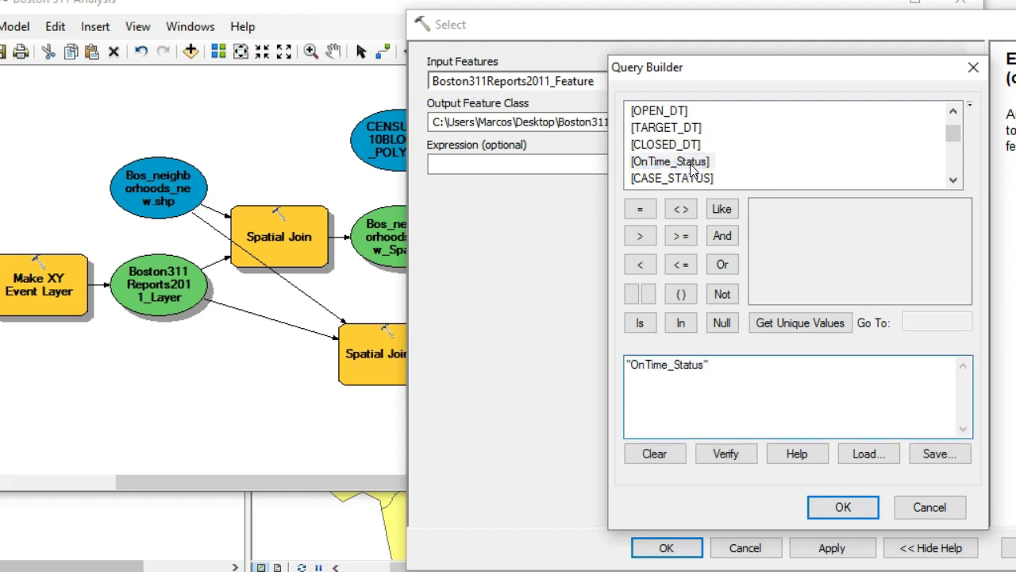
left_click(640, 209)
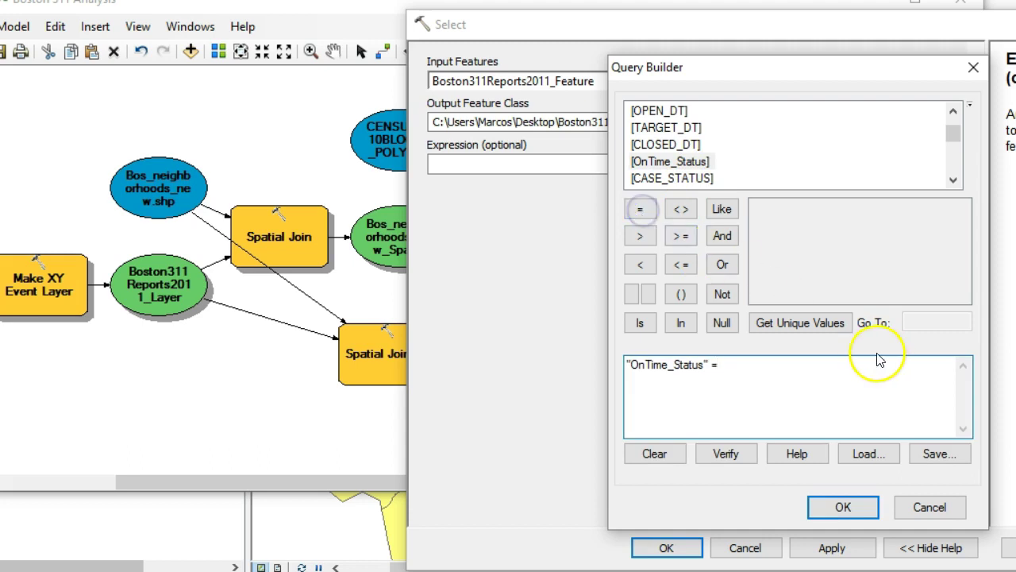
left_click(820, 326)
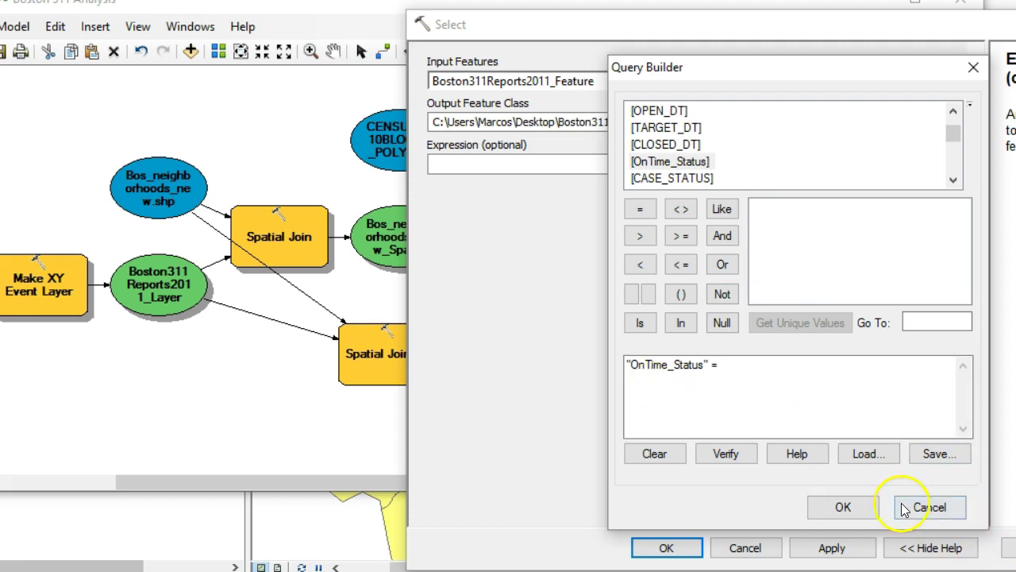
left_click(939, 507)
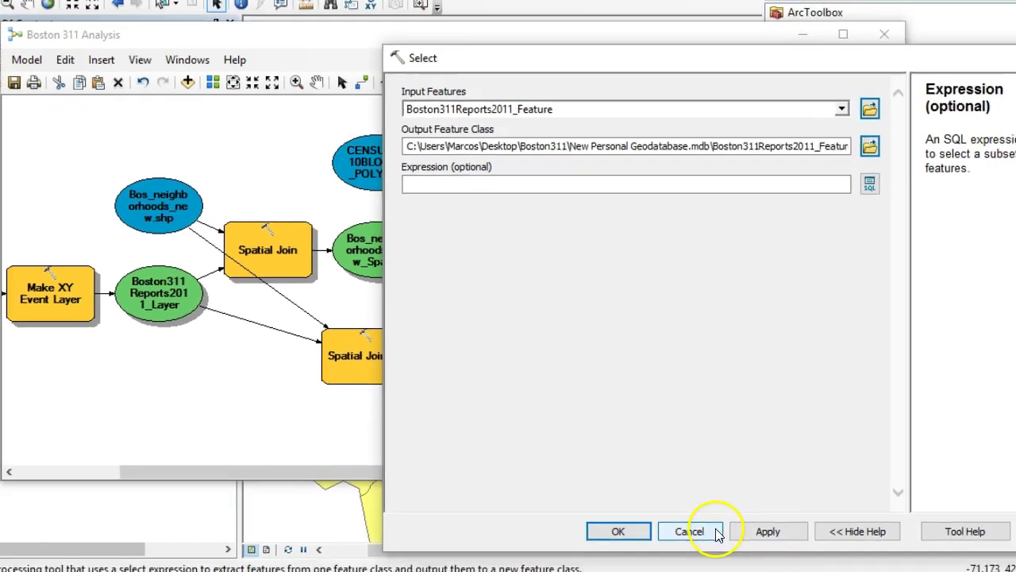
left_click(745, 548)
left_click(517, 325)
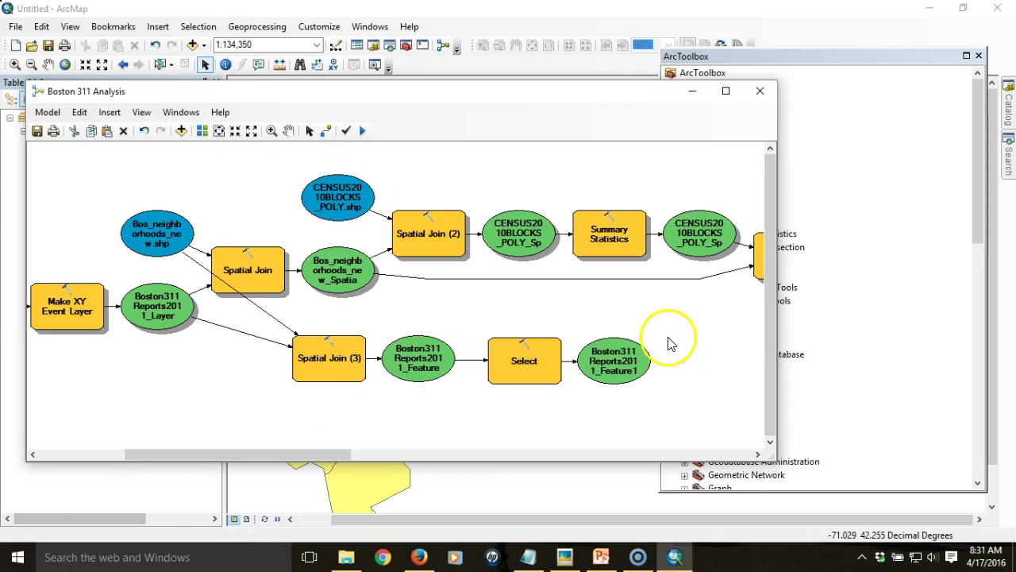
Step: Delete the Select step and its output, then run the model to successful completion
left_click(531, 361)
key("Delete")
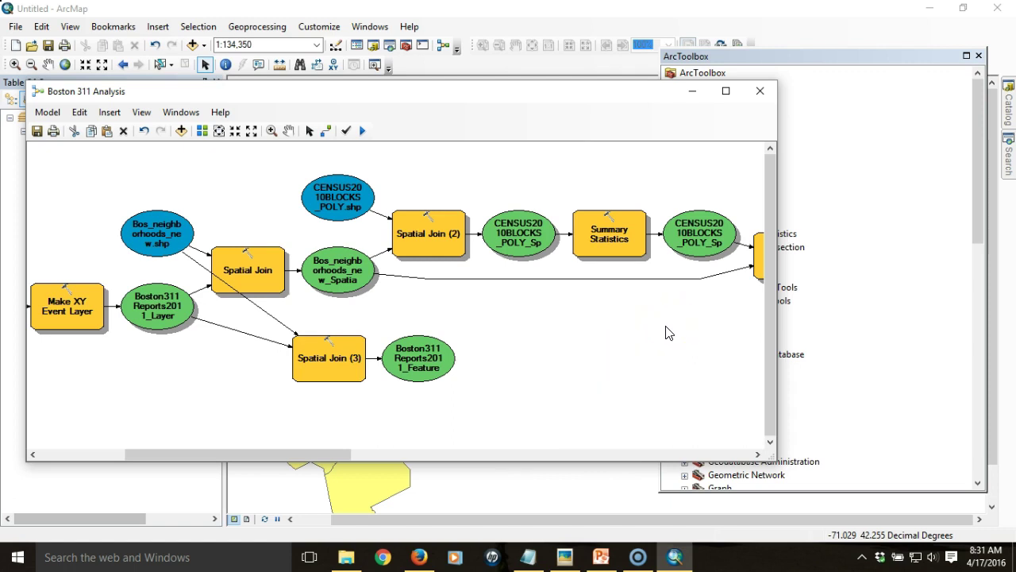
left_click(429, 357)
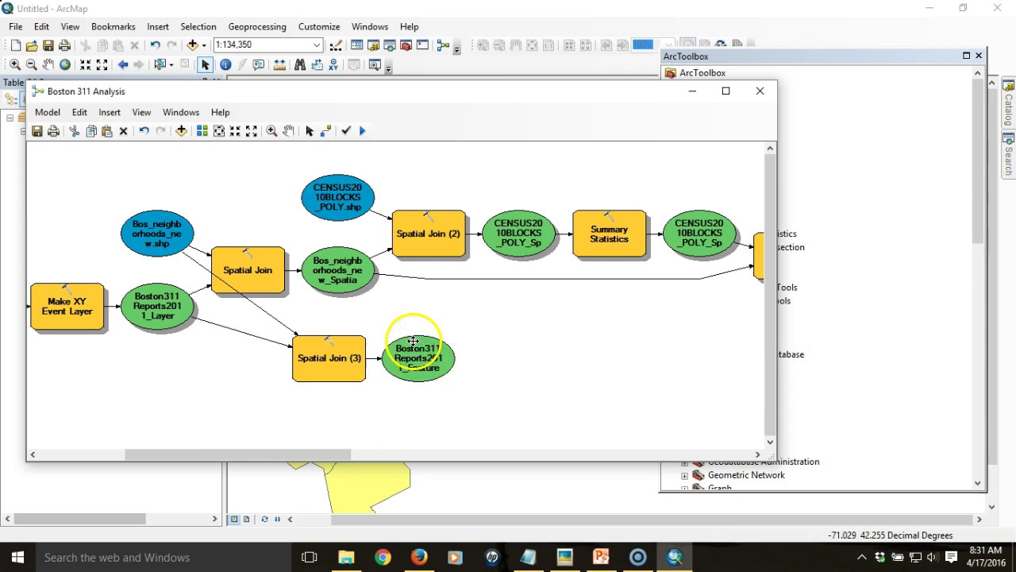
left_click(363, 131)
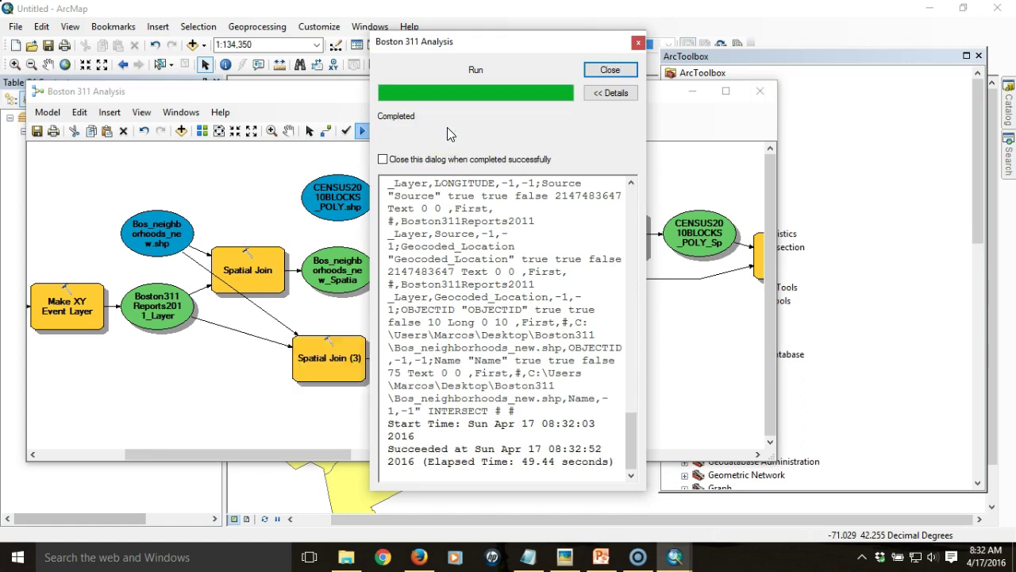
left_click(609, 69)
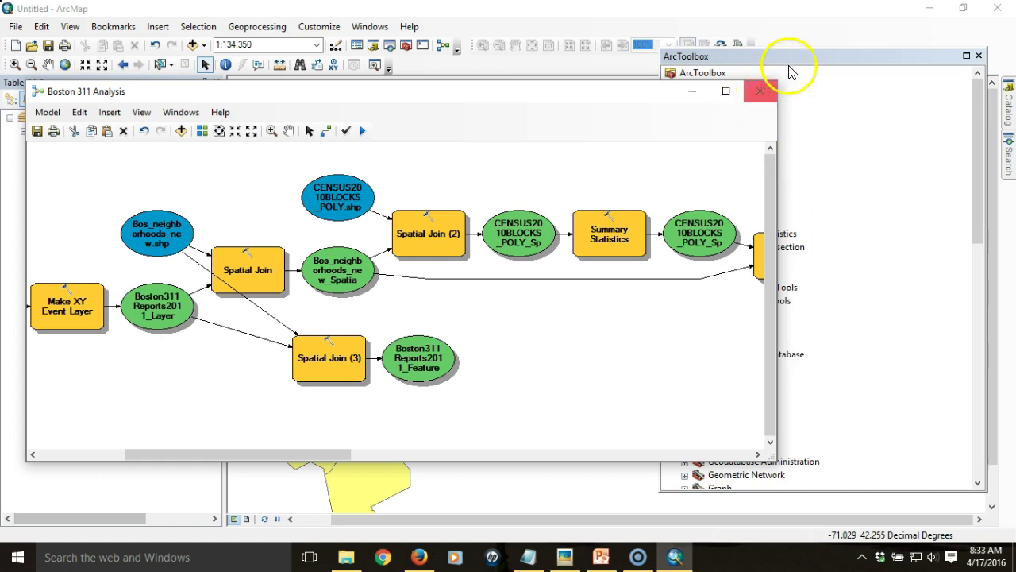
Step: Place an Extract > Select tool on the model and connect Boston311Reports2011_Feature as its Input Features
left_click(826, 57)
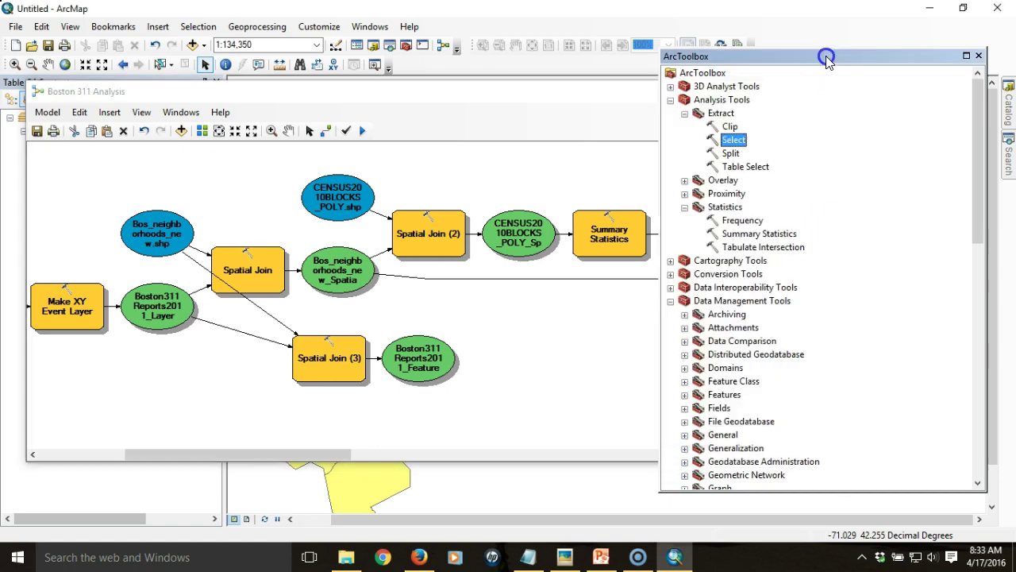
left_click(734, 141)
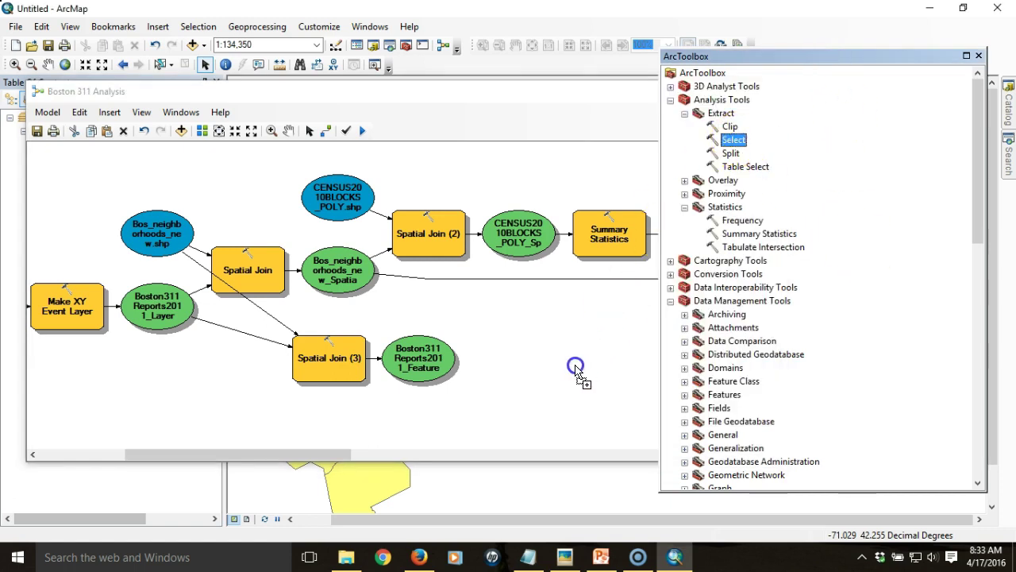
left_click_drag(576, 370, 573, 363)
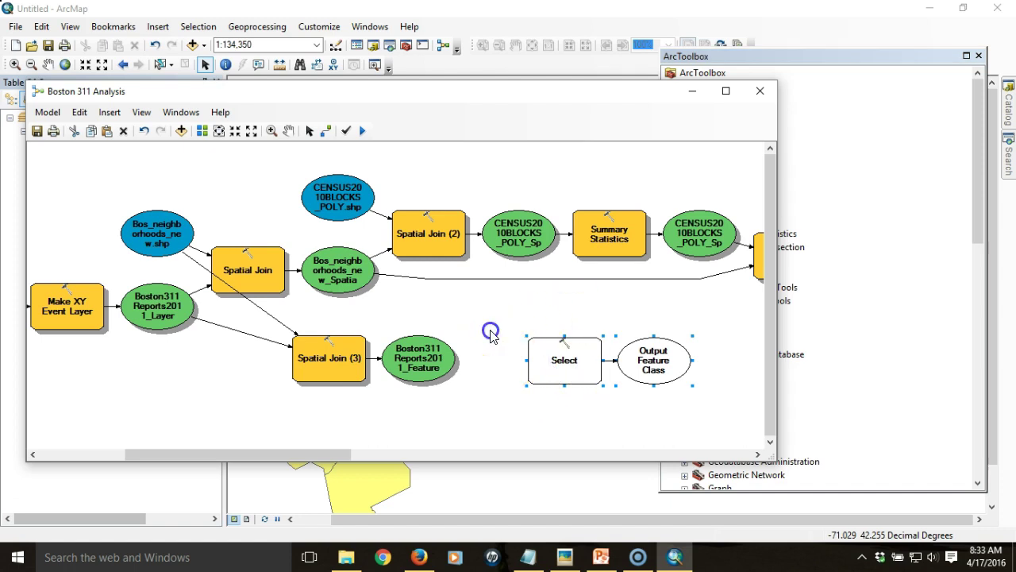
left_click(326, 130)
left_click(438, 349)
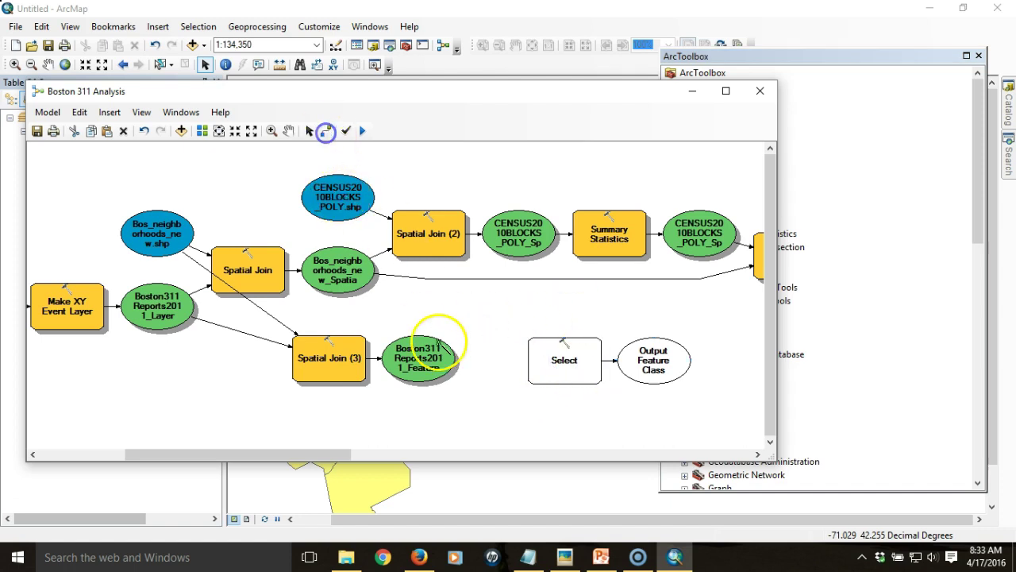
left_click(537, 358)
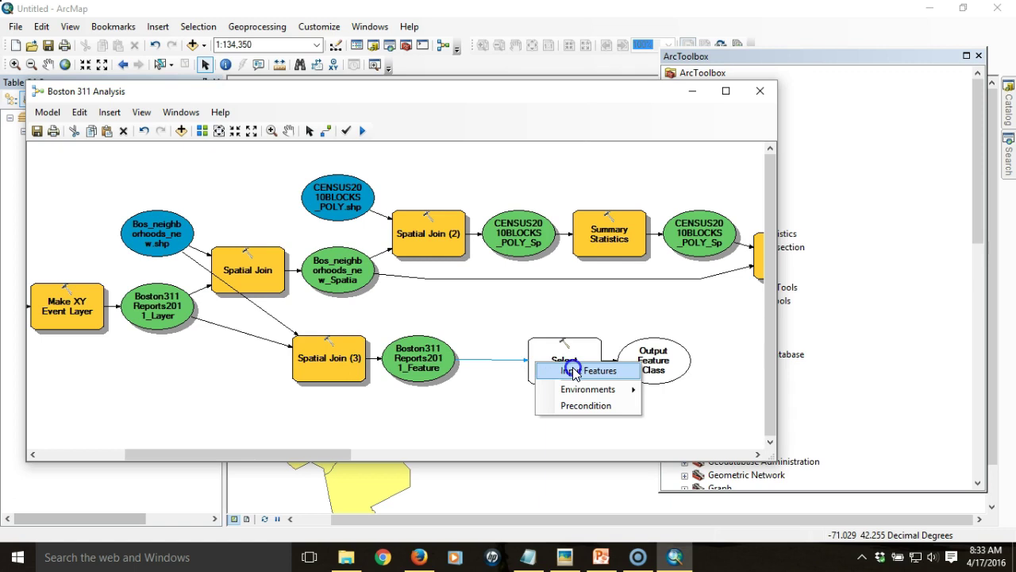
left_click(573, 371)
left_click(309, 130)
Step: Open the Select tool's Query Builder and add the OnTime_Status field to the expression
double_click(577, 343)
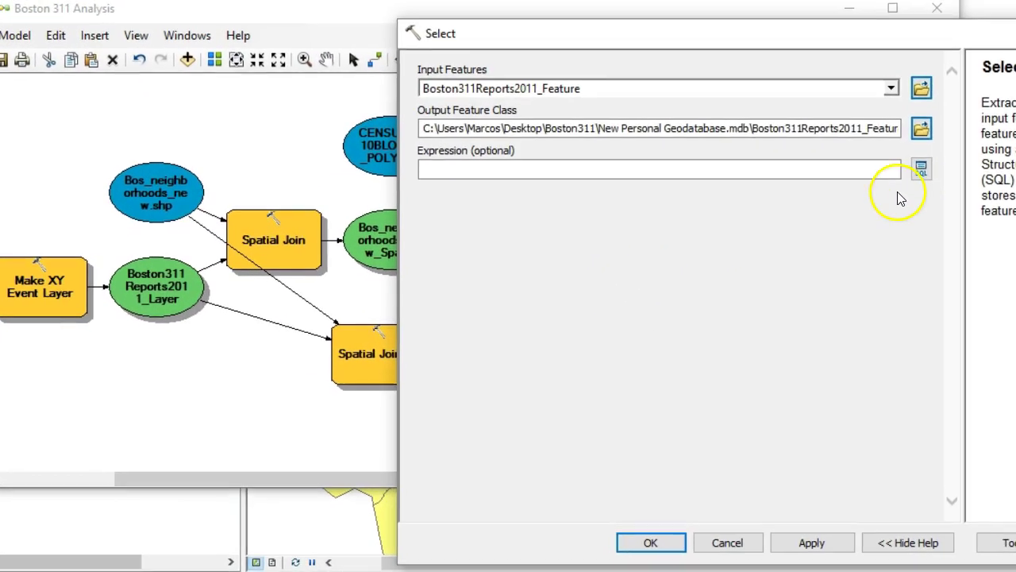
left_click(748, 215)
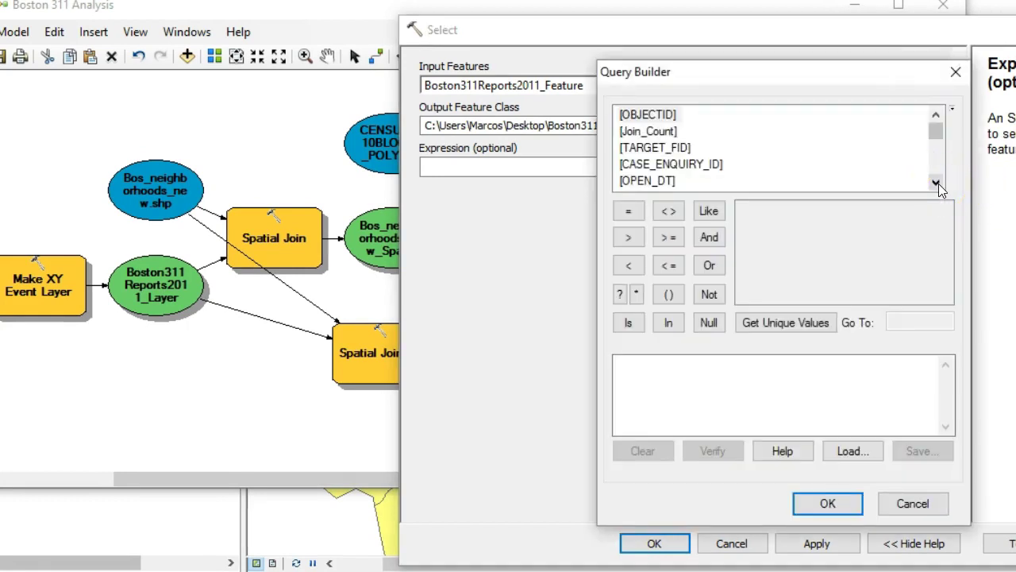
left_click(937, 182)
left_click(937, 182)
double_click(937, 183)
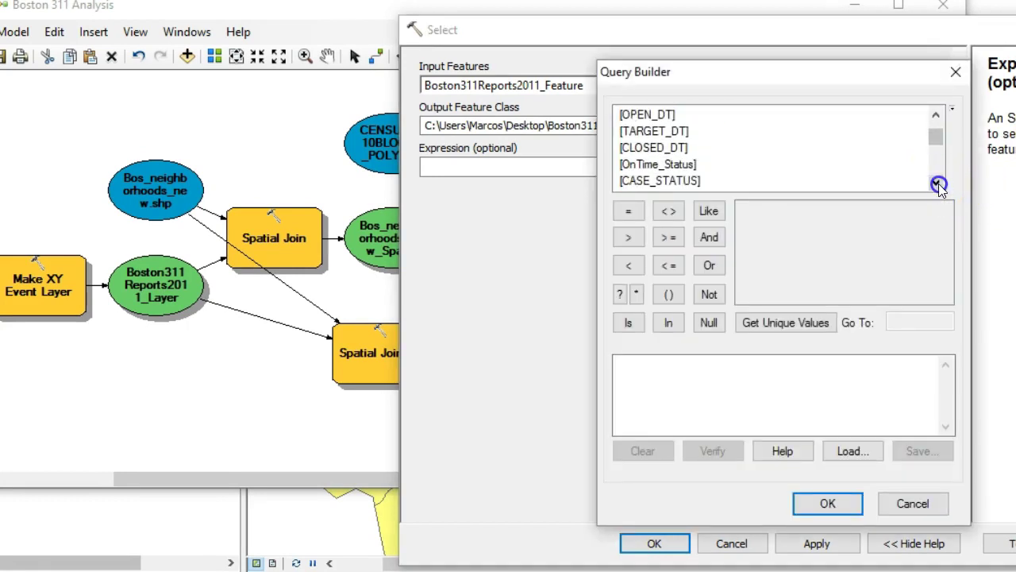
left_click(675, 165)
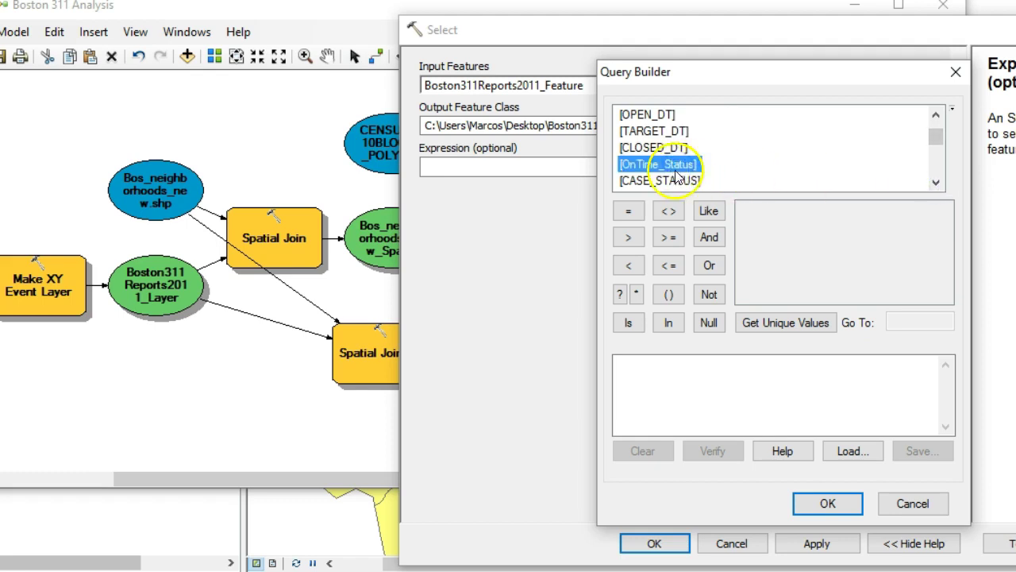
double_click(676, 166)
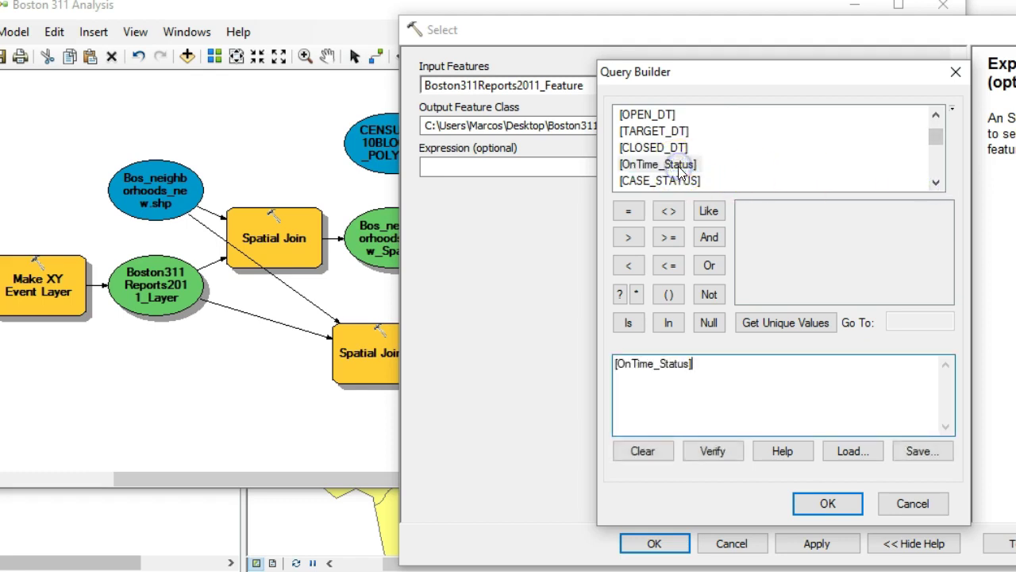
Step: Finish the expression [OnTime_Status] = 'OVERDUE' from the unique values and accept the Select settings
left_click(629, 211)
left_click(798, 325)
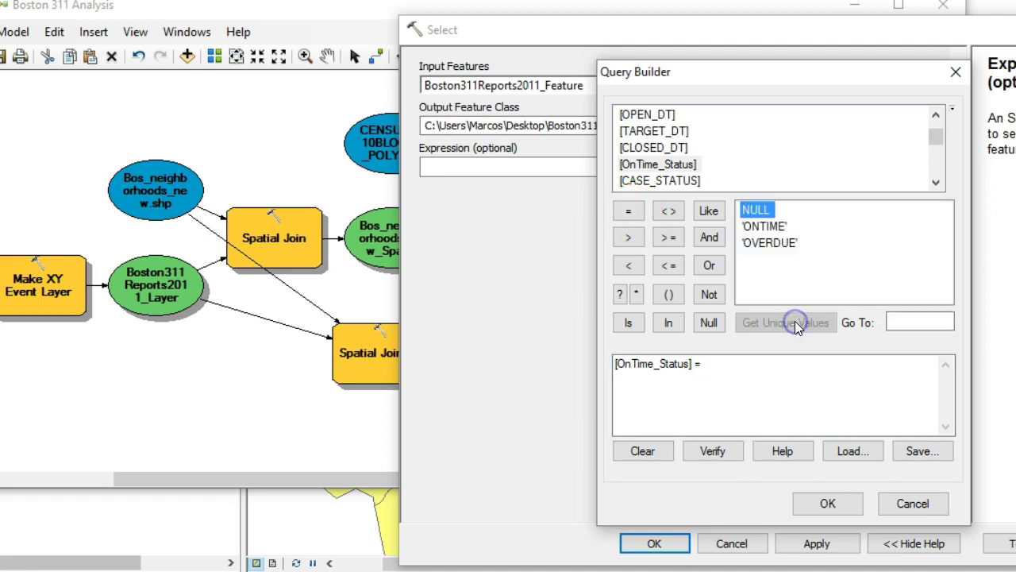
double_click(770, 243)
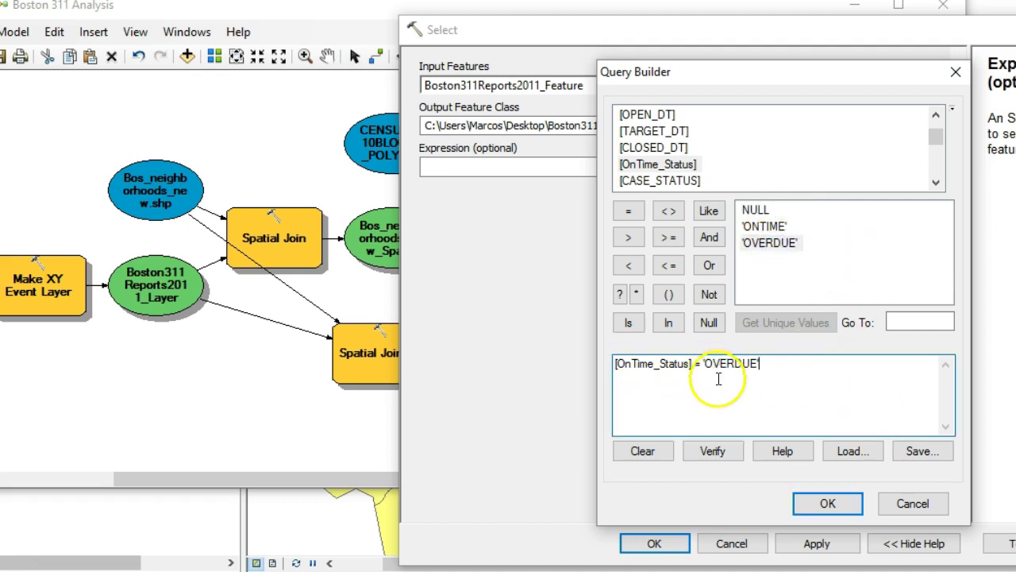
left_click(828, 503)
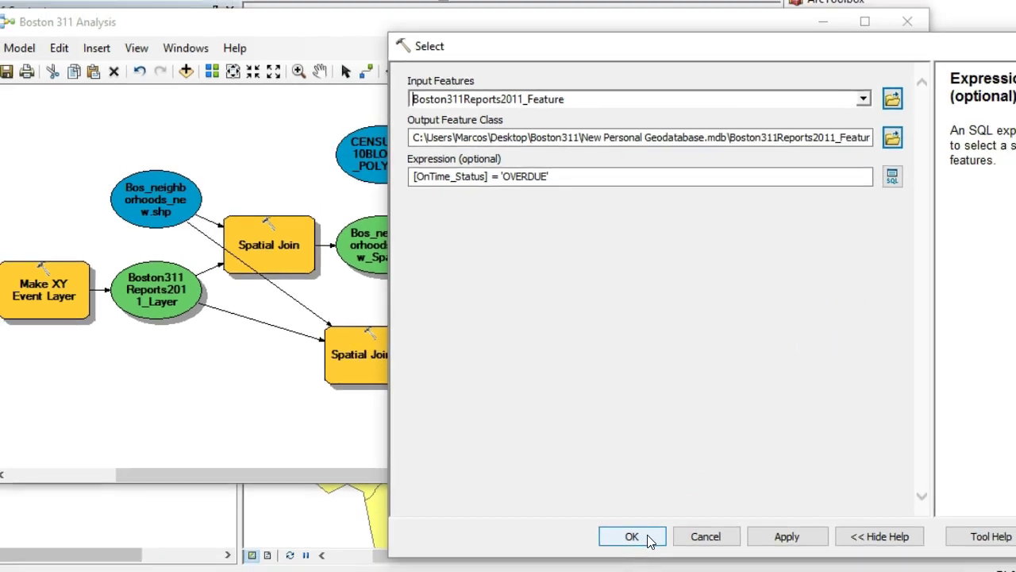
left_click(671, 547)
left_click_drag(329, 454, 436, 452)
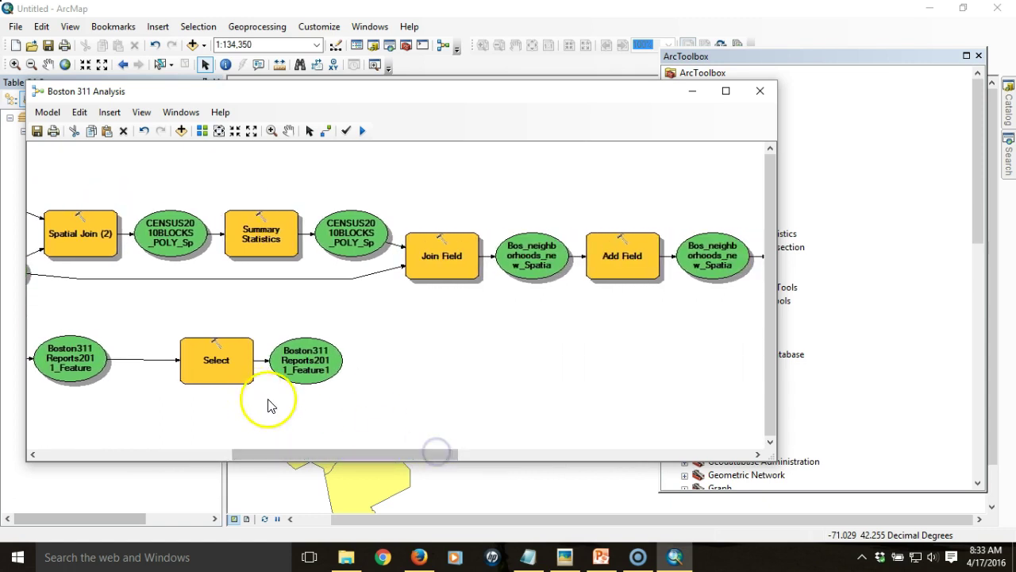
Step: Run the model so Select creates Boston311Reports2011_Feature1, then close the completed run report
left_click(381, 407)
left_click(363, 132)
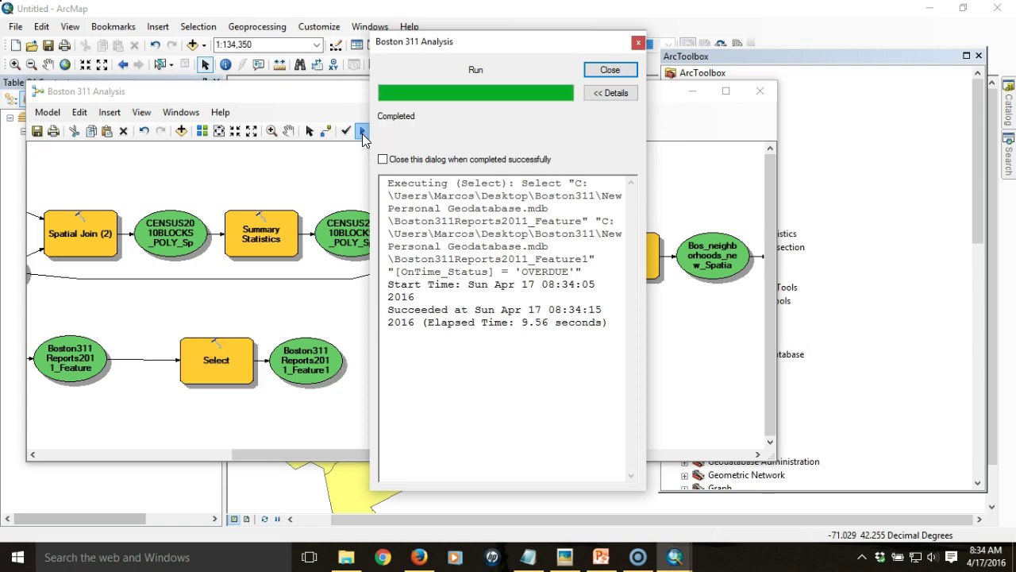
left_click(616, 75)
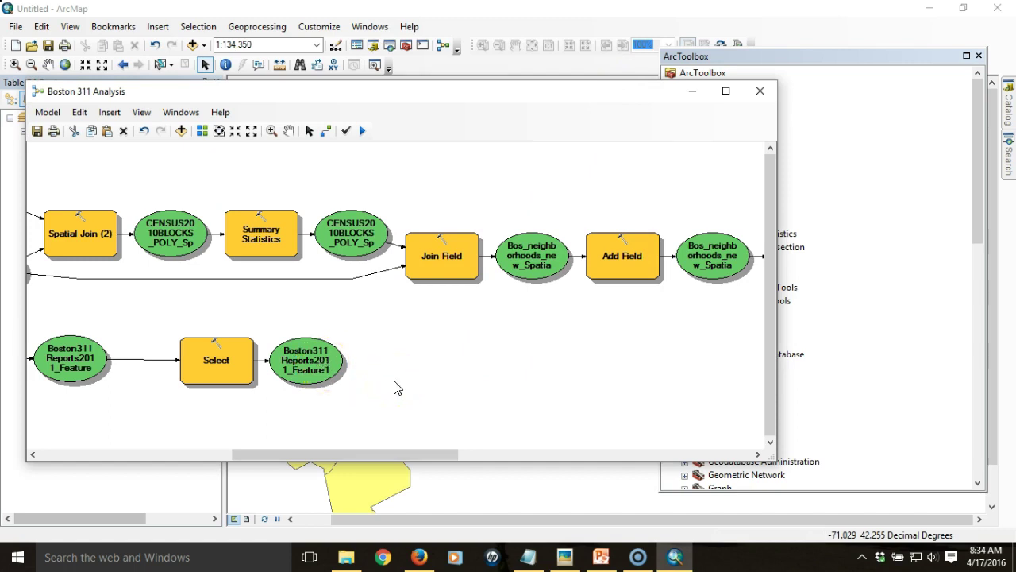
Step: Add a Summary Statistics tool and connect Boston311Reports2011_Feature1 to it as Input Table
left_click(878, 54)
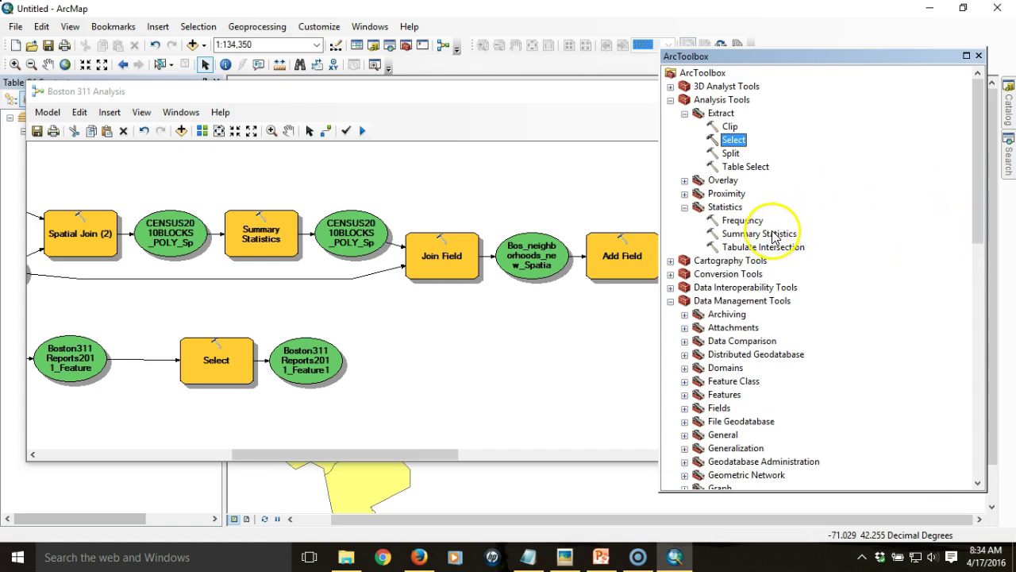
left_click(770, 234)
left_click_drag(758, 237, 422, 365)
left_click(325, 130)
left_click(326, 361)
left_click(401, 354)
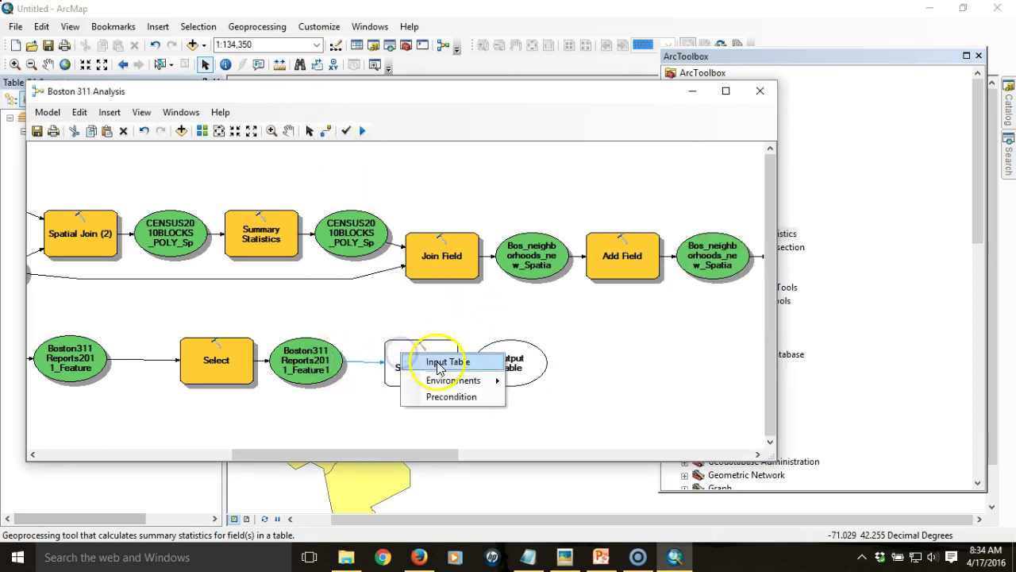
left_click(438, 367)
left_click(310, 131)
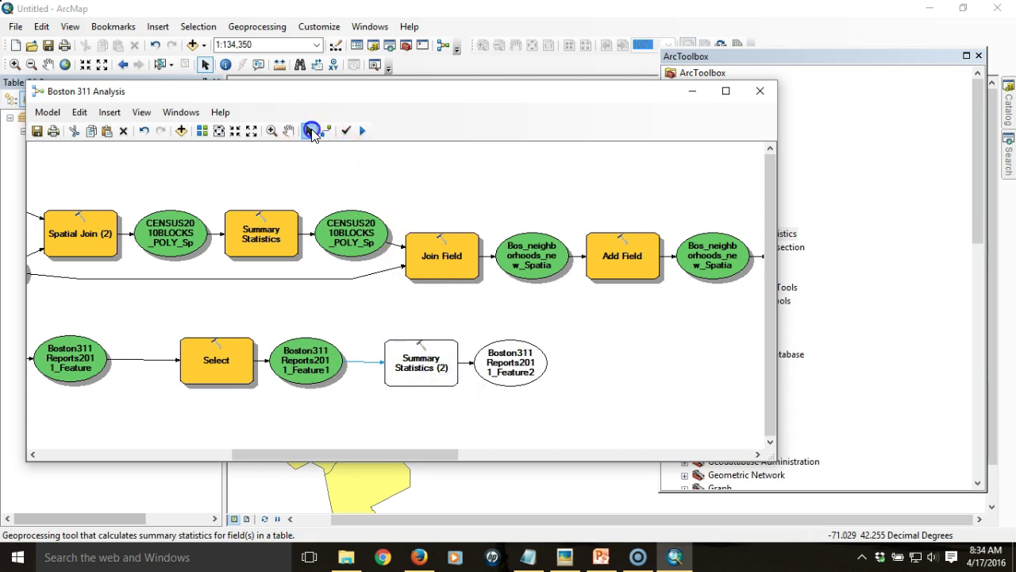
Step: In Summary Statistics (2), add OnTime_Status as a statistics field with the COUNT statistic
double_click(437, 357)
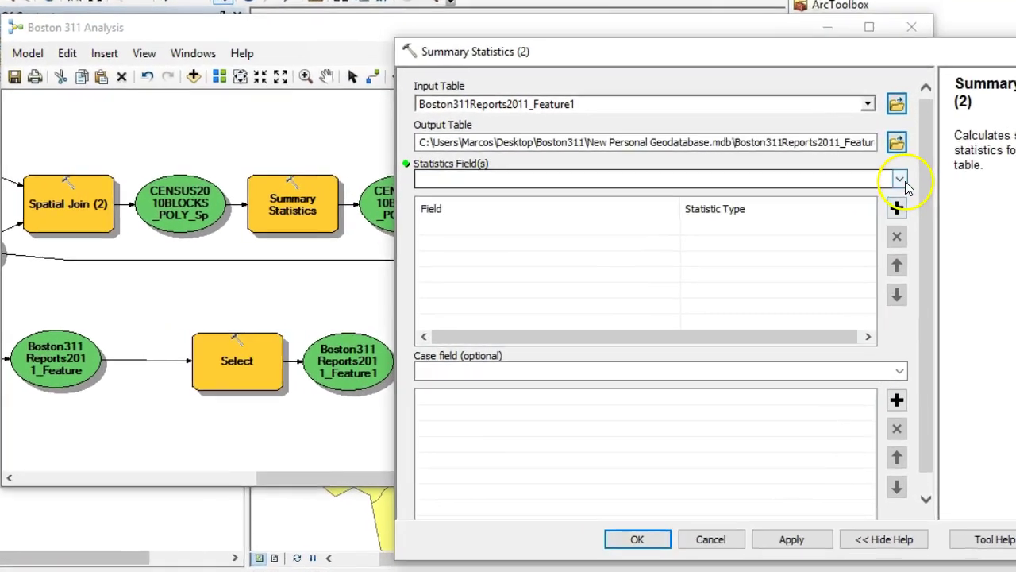
left_click(749, 213)
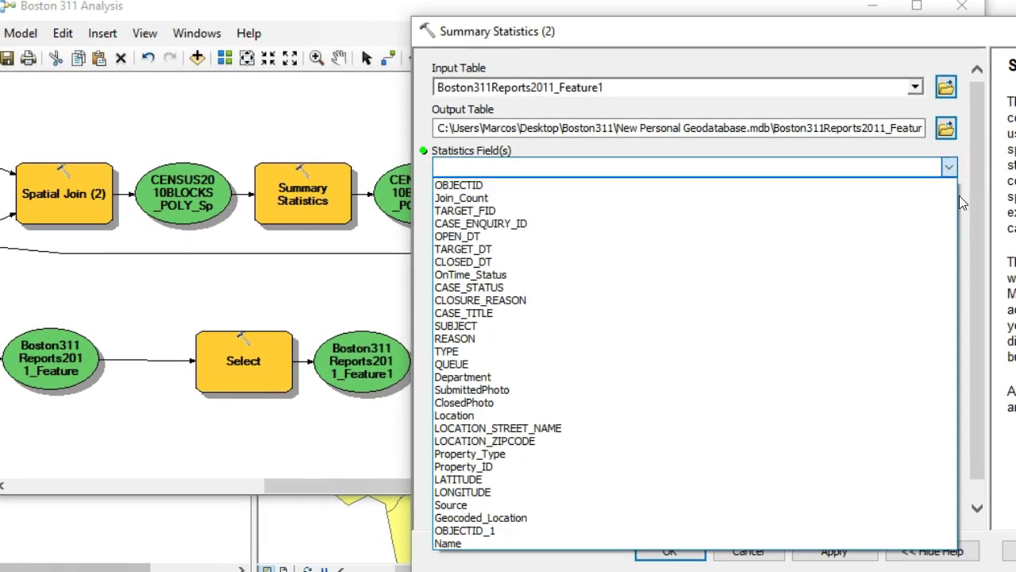
left_click(480, 274)
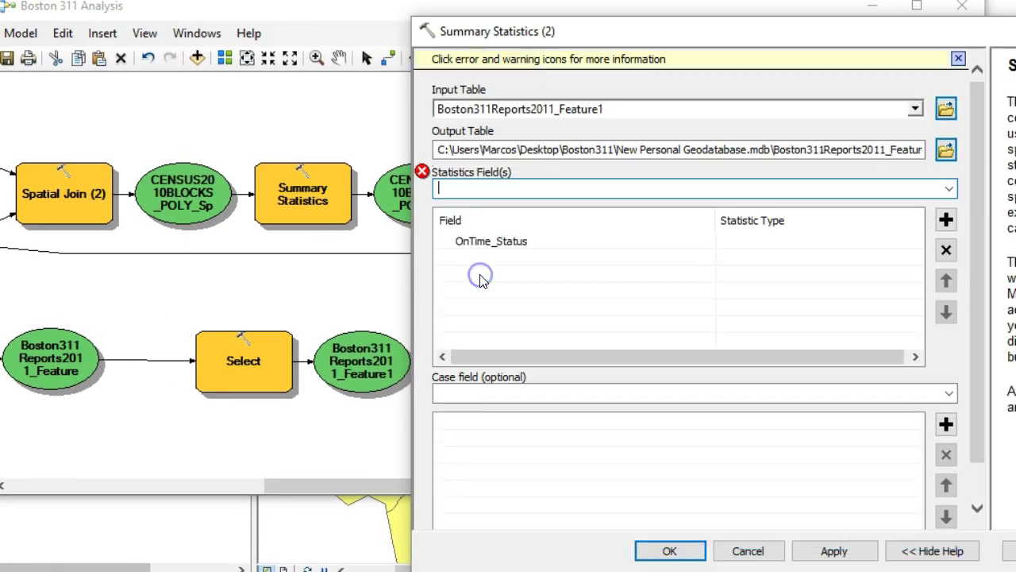
left_click(774, 242)
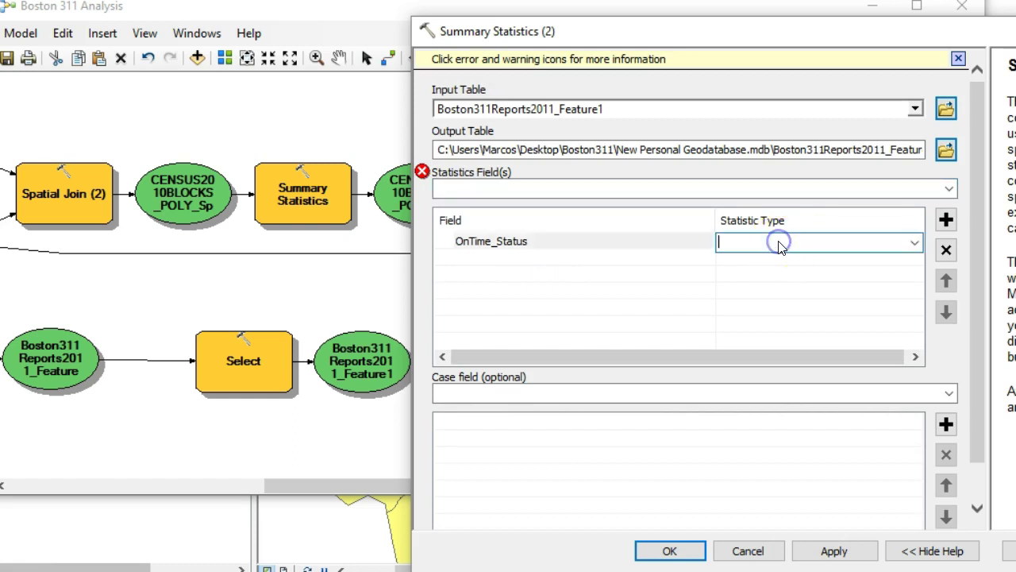
left_click(917, 245)
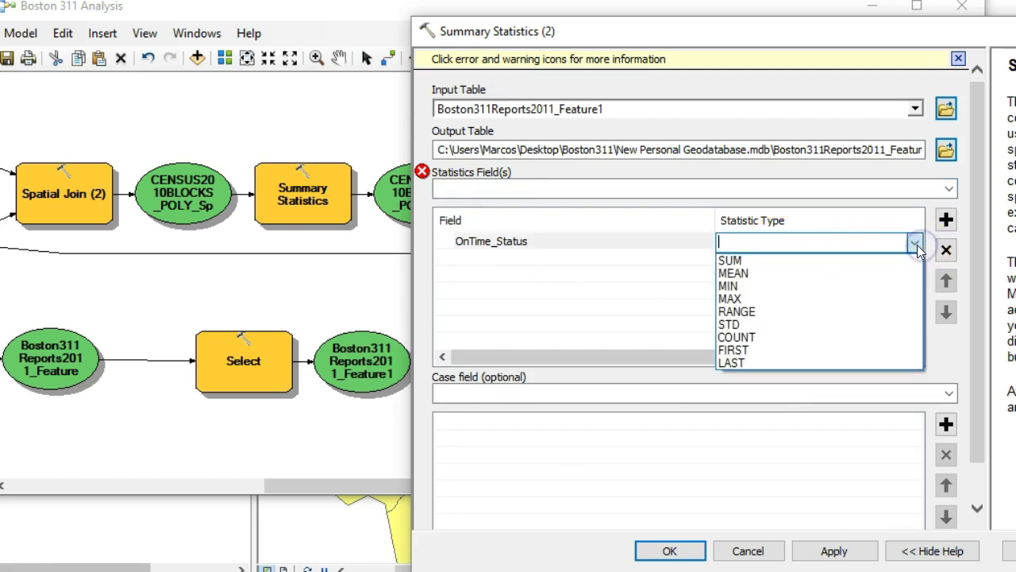
left_click(760, 337)
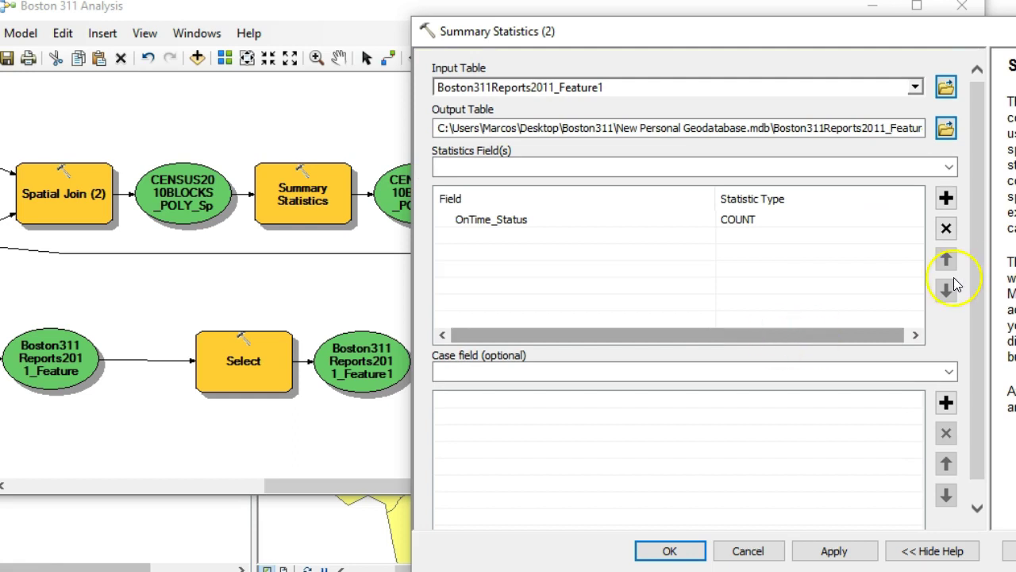
left_click_drag(980, 249, 980, 291)
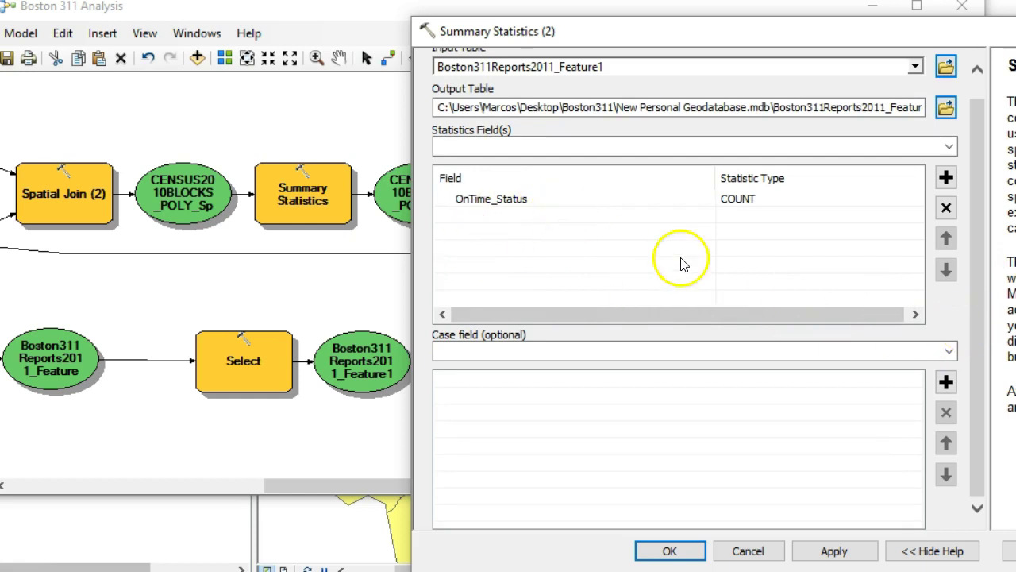
Step: Set Name as the case field and accept the Summary Statistics (2) settings
left_click(950, 350)
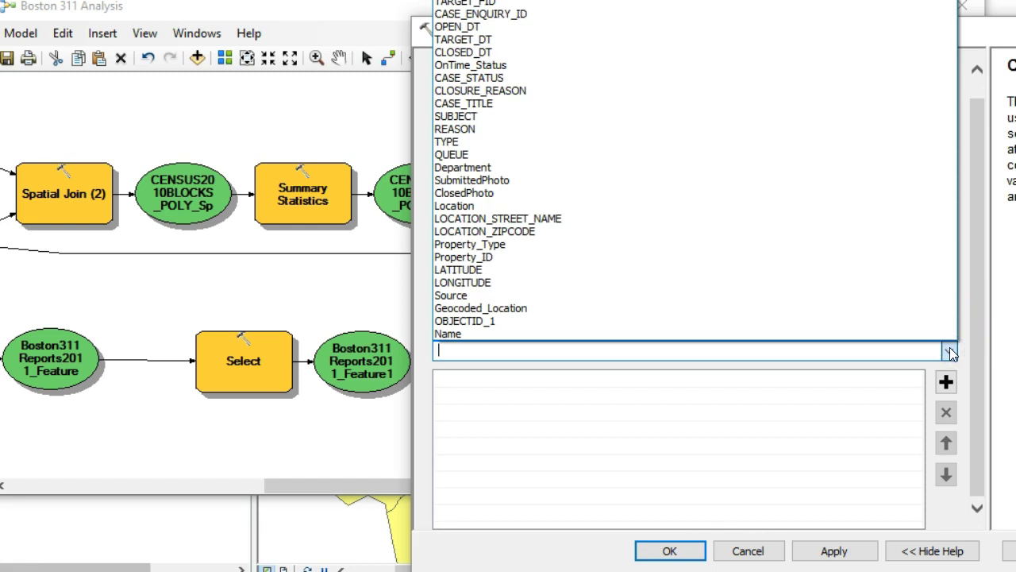
left_click(479, 334)
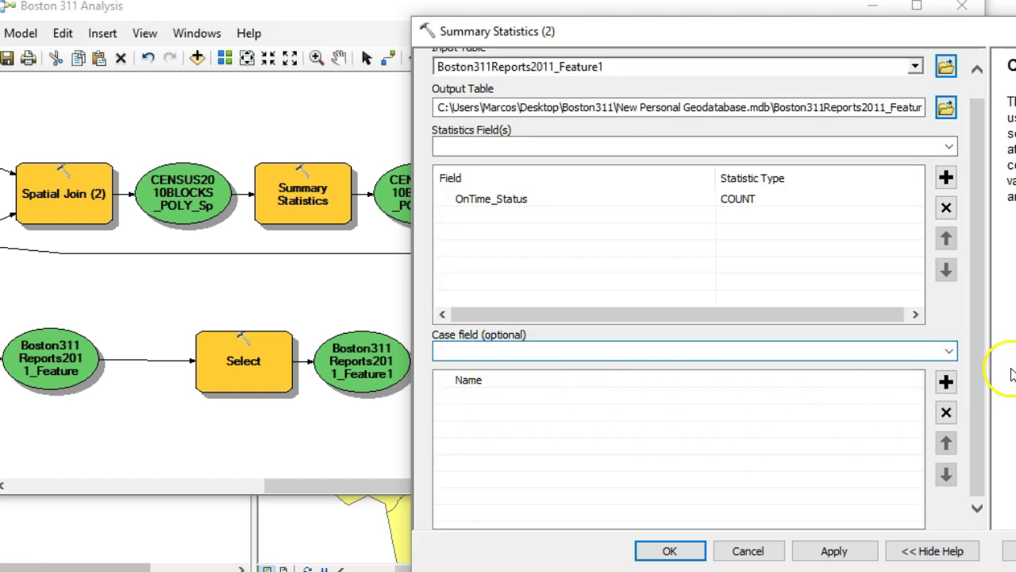
left_click_drag(977, 340, 977, 384)
left_click(978, 397)
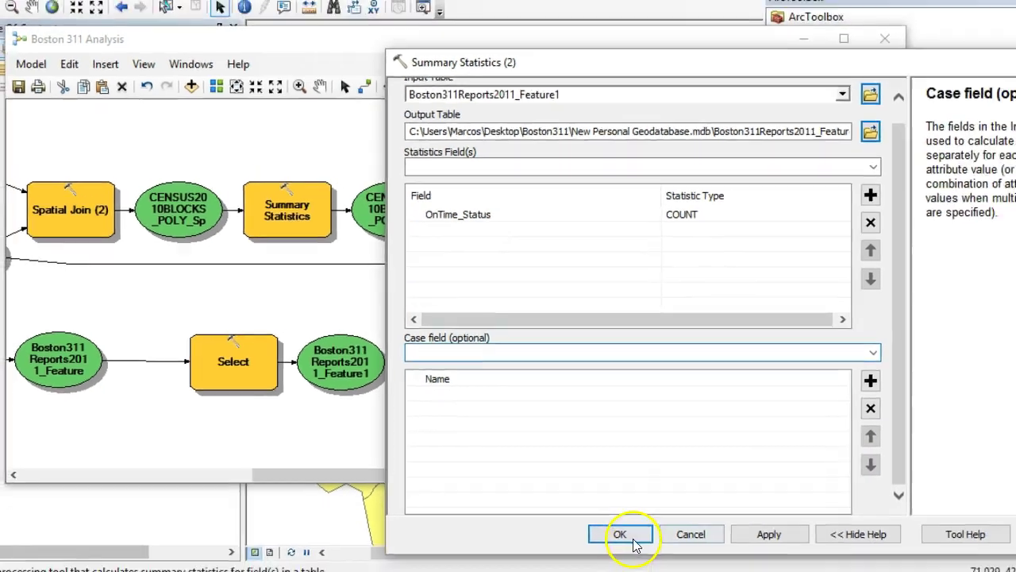
left_click(683, 550)
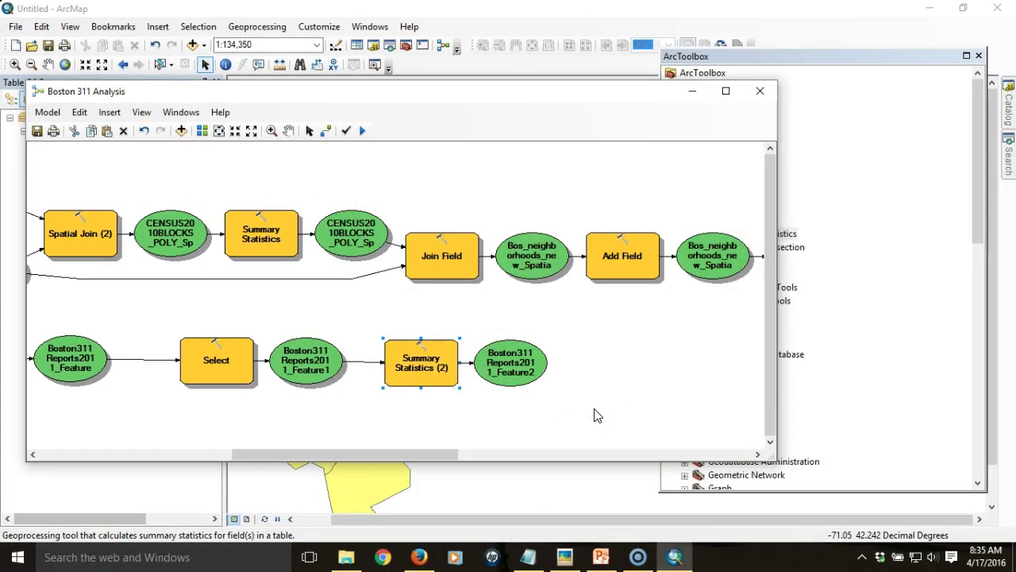
Step: Scroll the model right to show Calculate Field (3) feeding Add Field (4) at the chain's end
left_click_drag(439, 453, 502, 458)
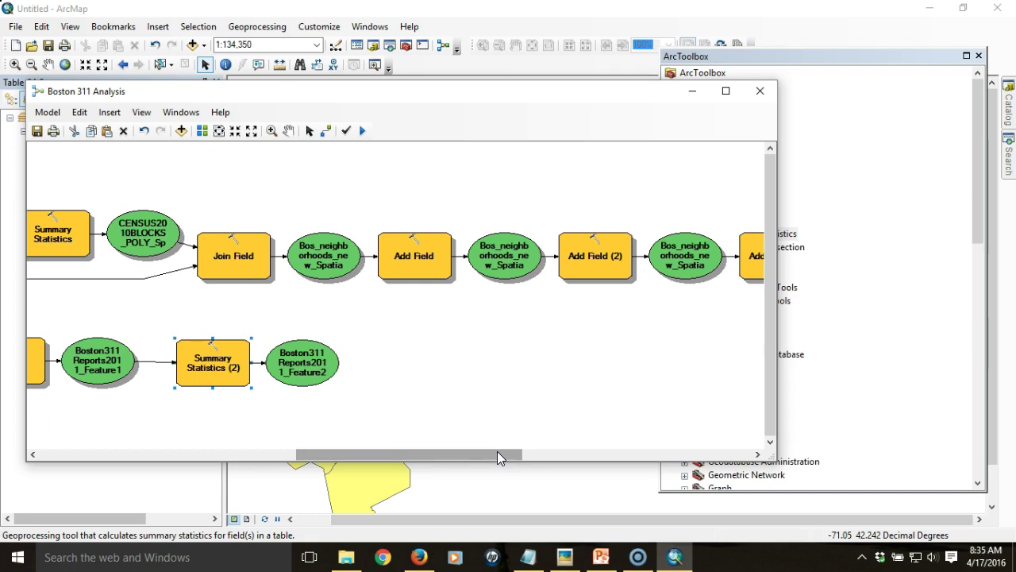
left_click_drag(497, 455, 746, 444)
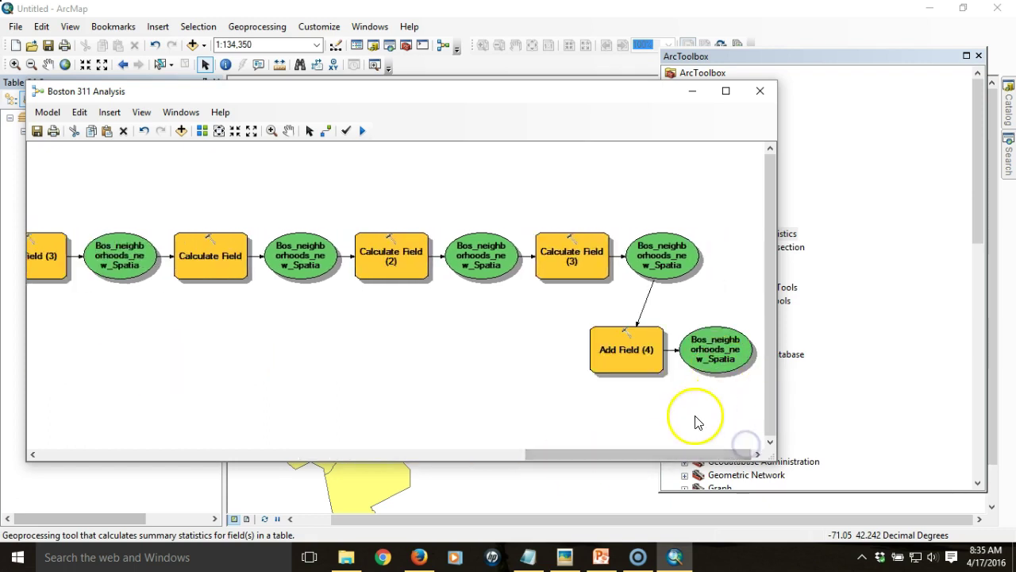
left_click_drag(658, 453, 761, 448)
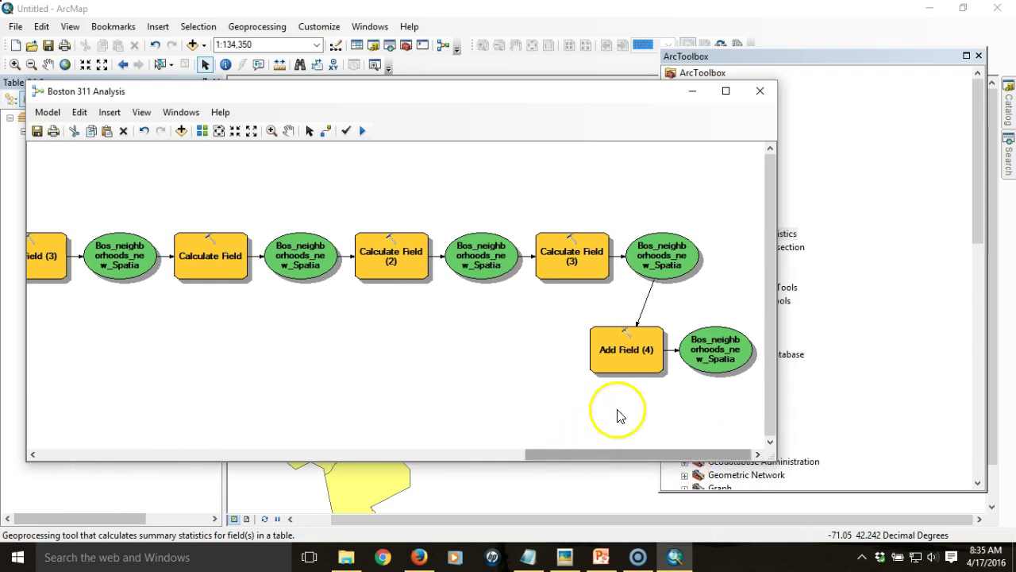
Step: Place a Join Field tool from the Joins toolset onto the model and zoom out to fit
left_click(826, 56)
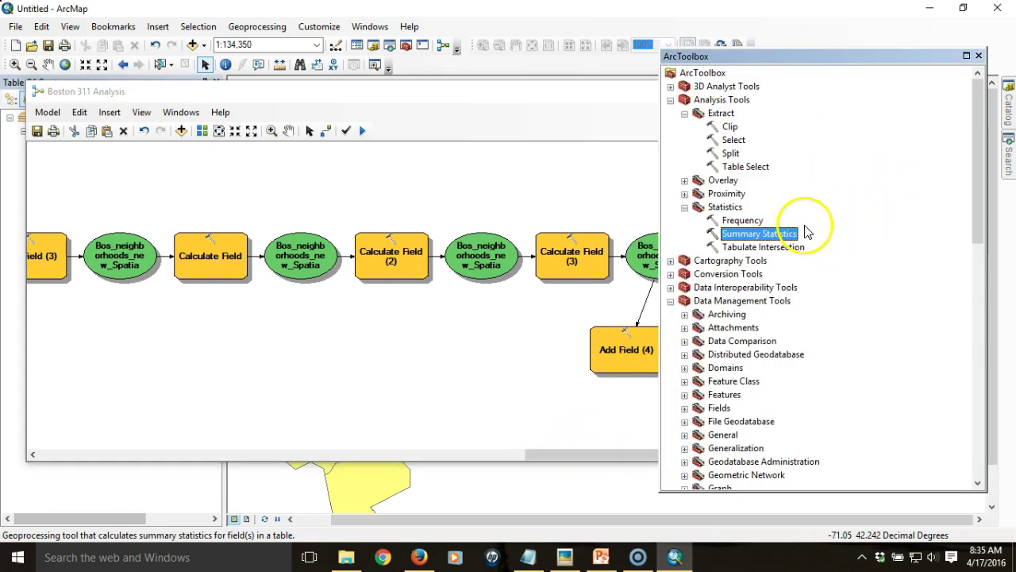
scroll(834, 310, "down", 7)
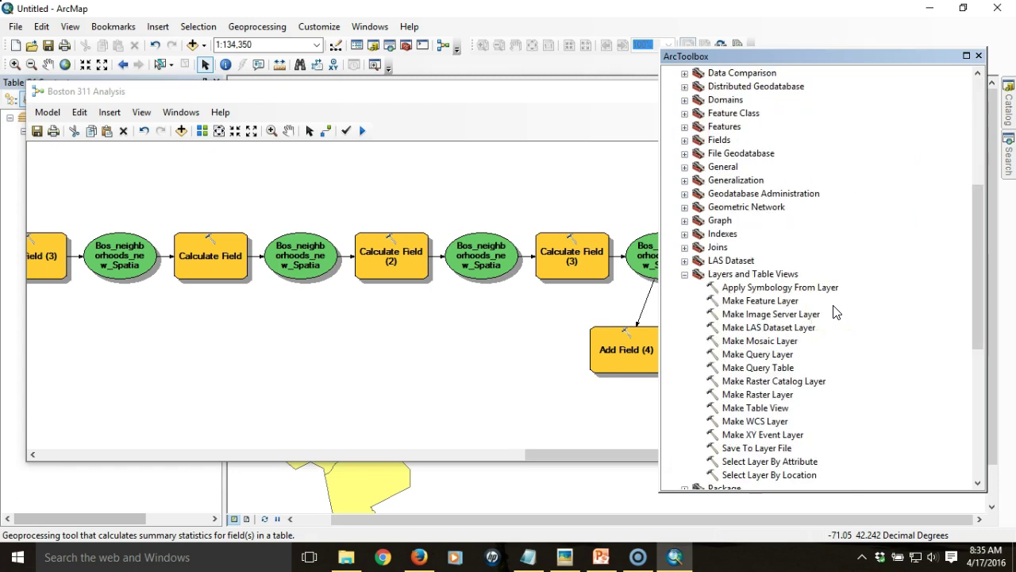
left_click(687, 247)
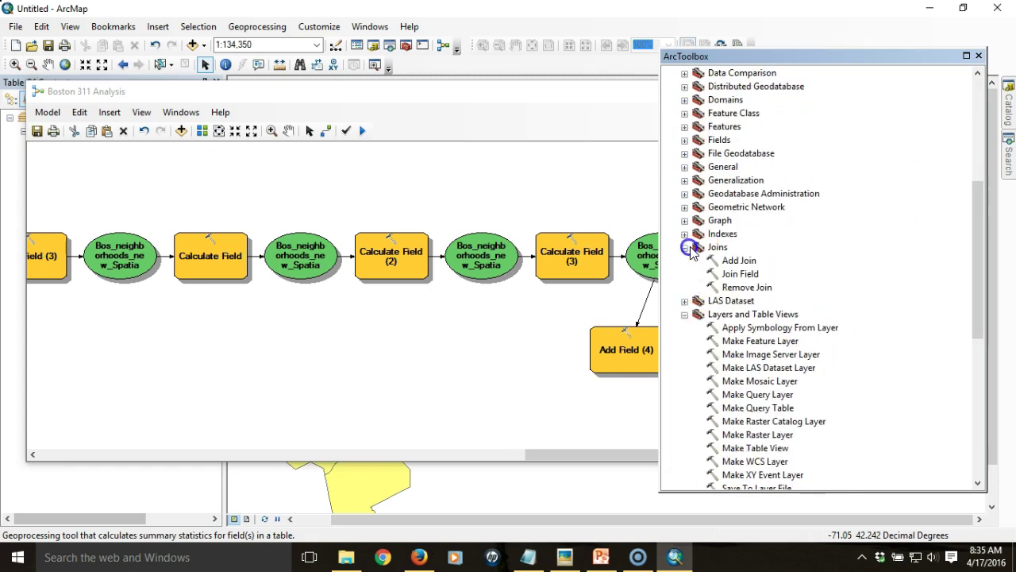
left_click(753, 274)
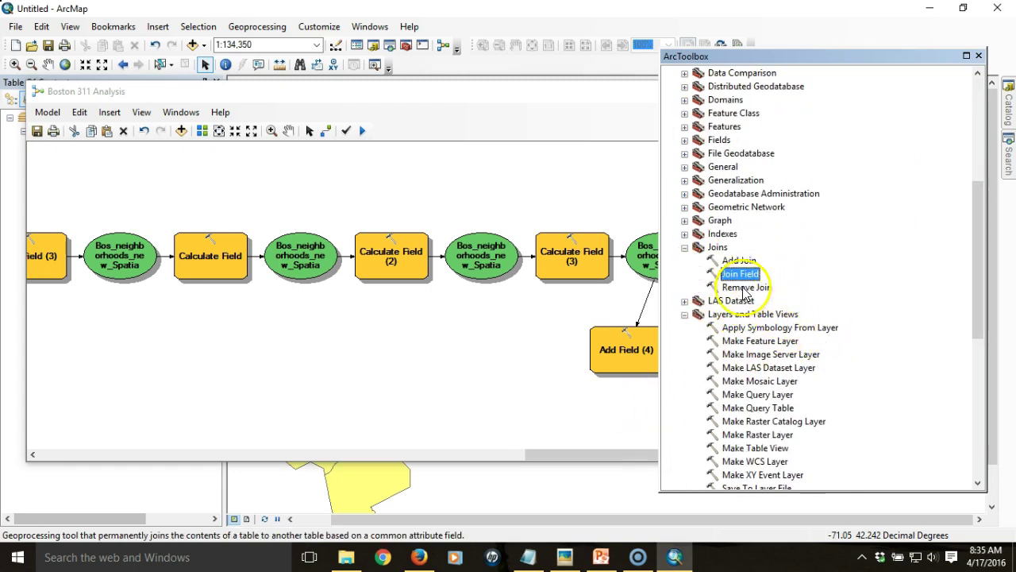
left_click_drag(740, 280, 528, 404)
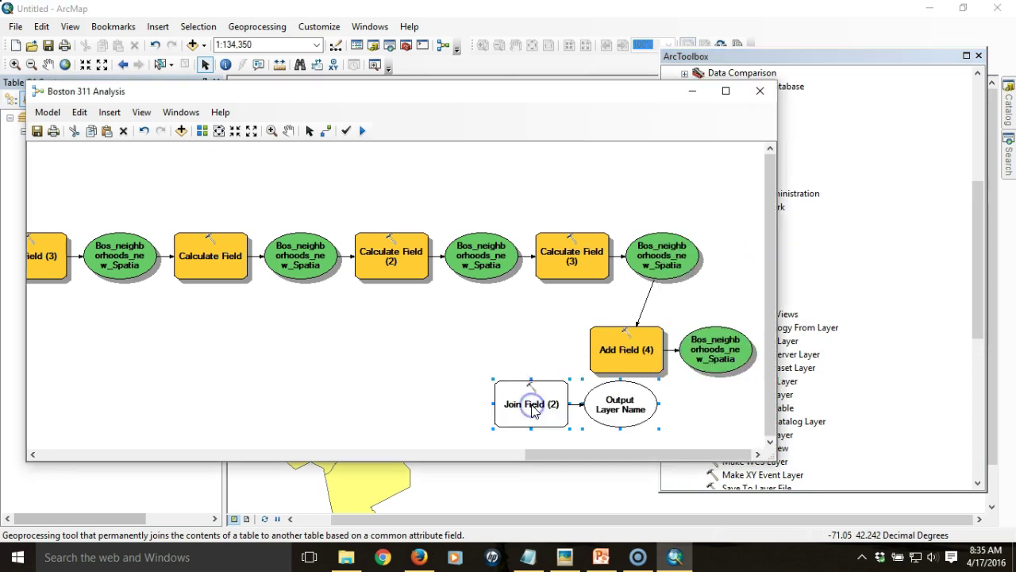
left_click_drag(585, 454, 362, 461)
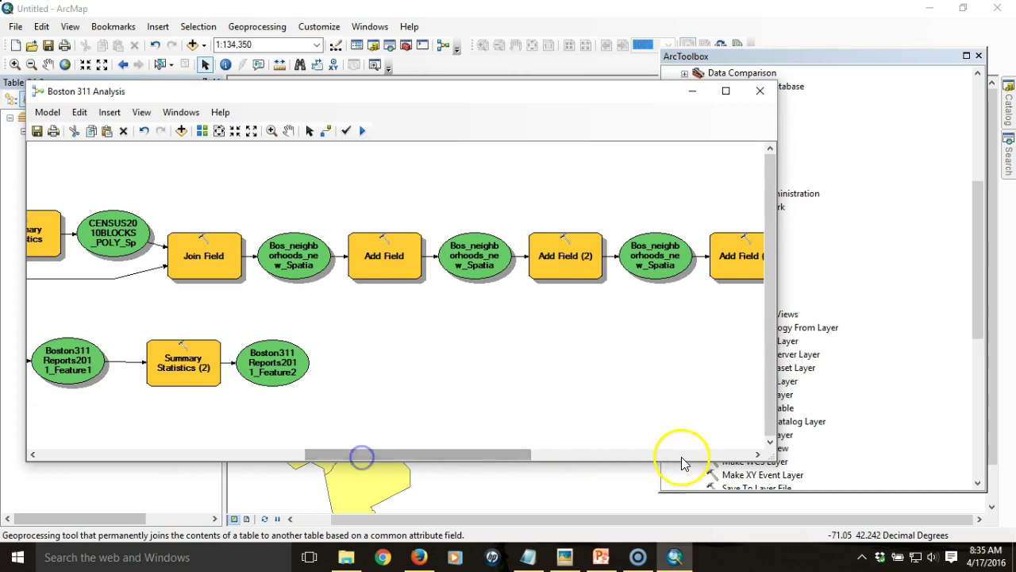
left_click_drag(453, 455, 672, 454)
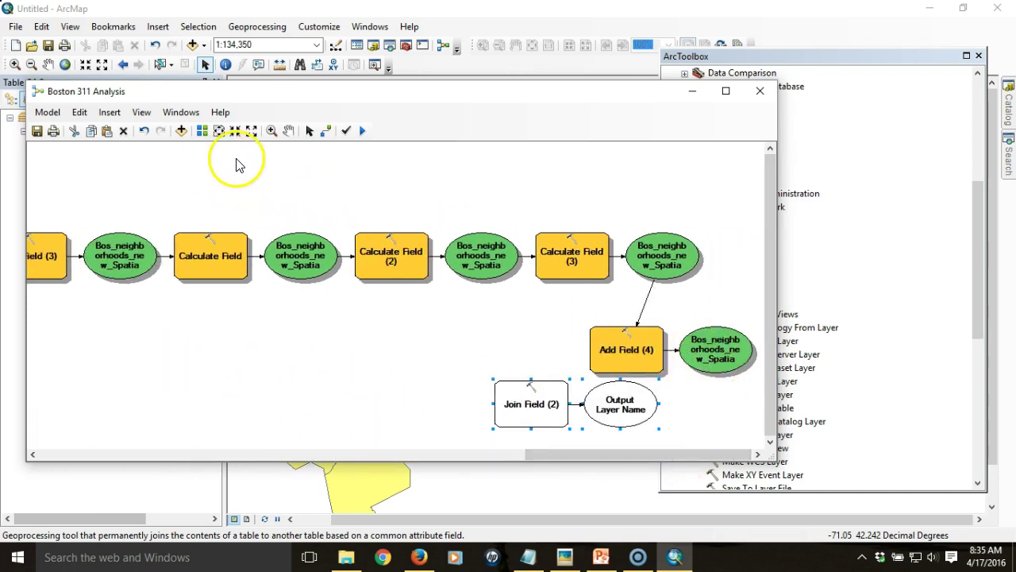
left_click(251, 132)
left_click_drag(500, 454, 422, 453)
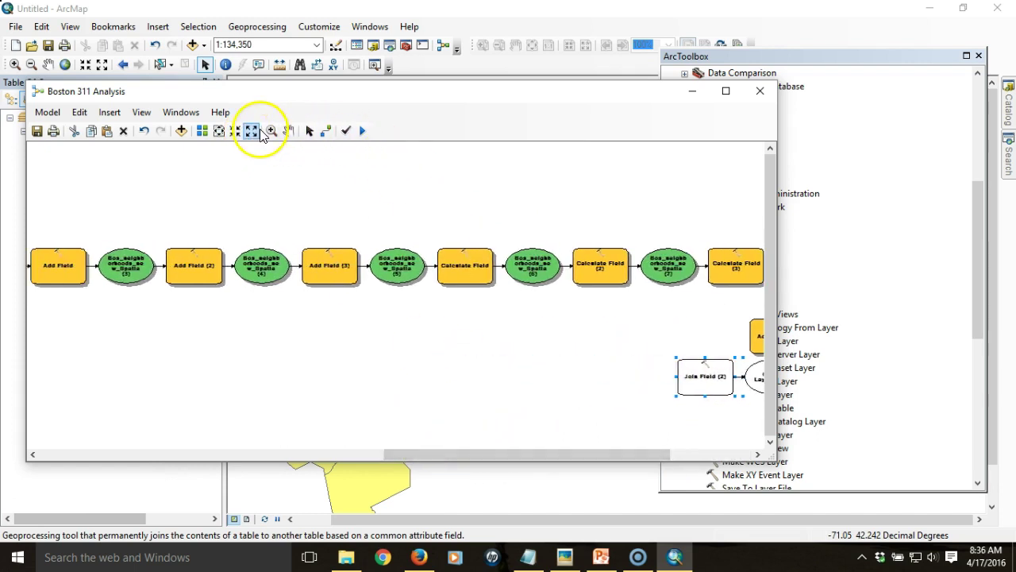
left_click(251, 131)
Step: Connect the Boston311Reports2011_Feature2 summary output to Join Field (2) as its Join Table
left_click(326, 132)
left_click(84, 335)
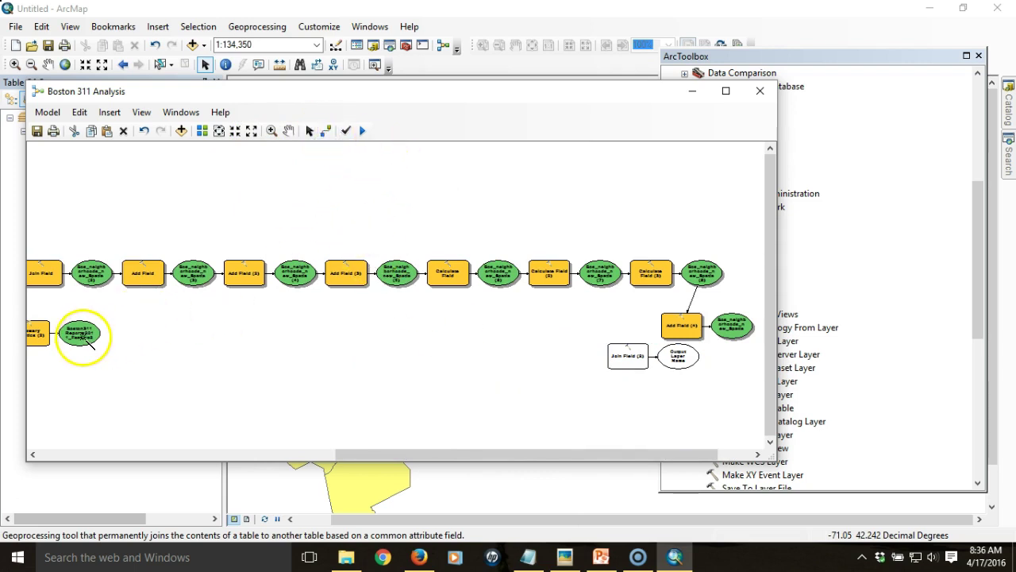
left_click_drag(89, 337, 620, 356)
left_click(658, 388)
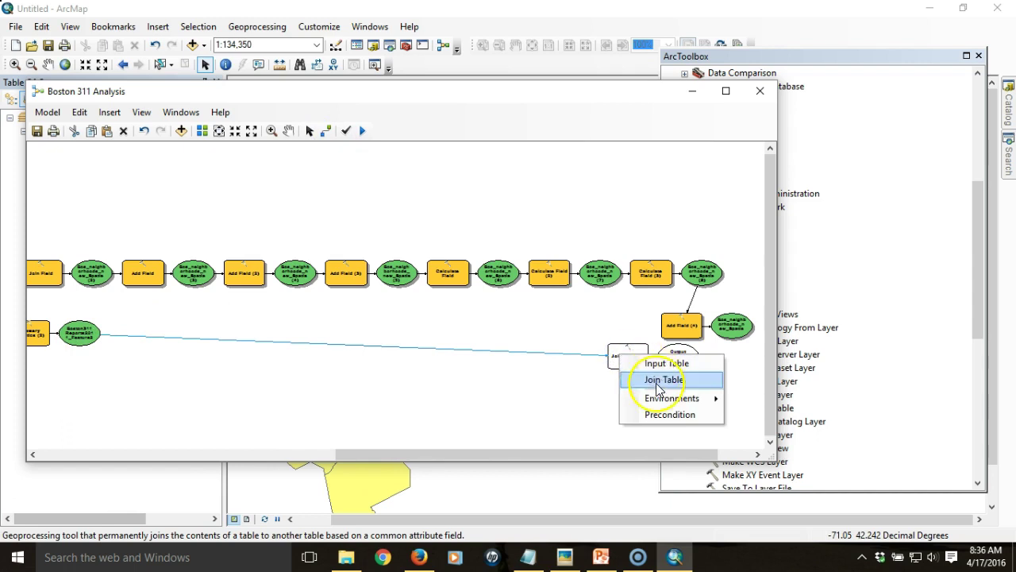
left_click(657, 386)
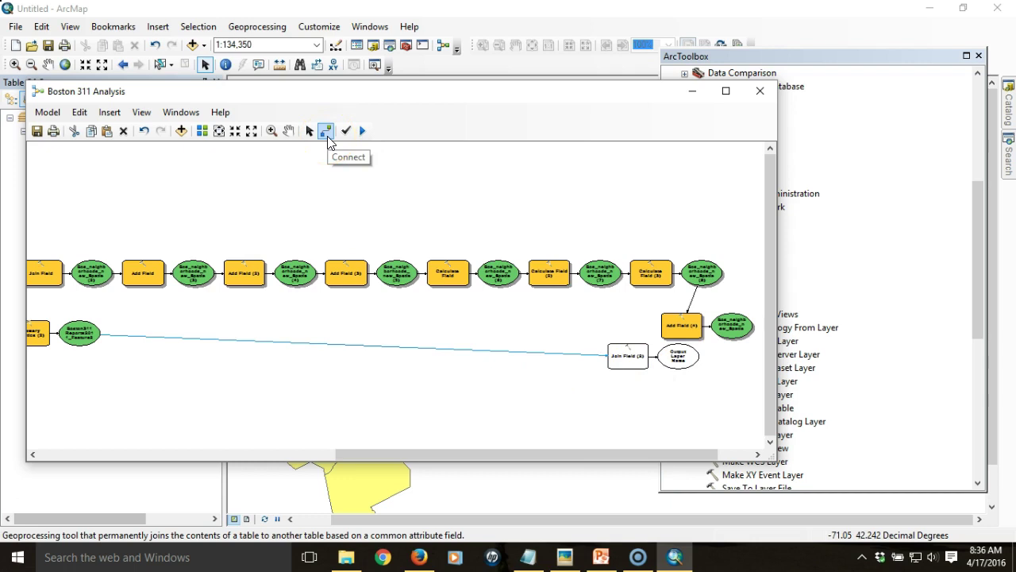
Step: Link Bos_neighborhoods_new_Spatia (9) to Join Field (2) as Input Table and zoom into that area
left_click(326, 134)
left_click(732, 326)
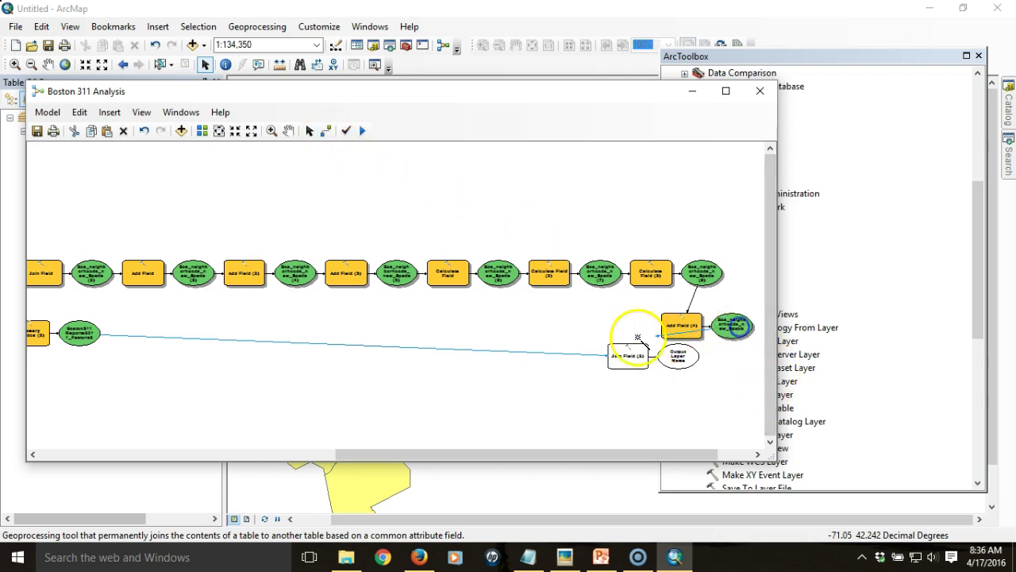
left_click(628, 353)
left_click(675, 360)
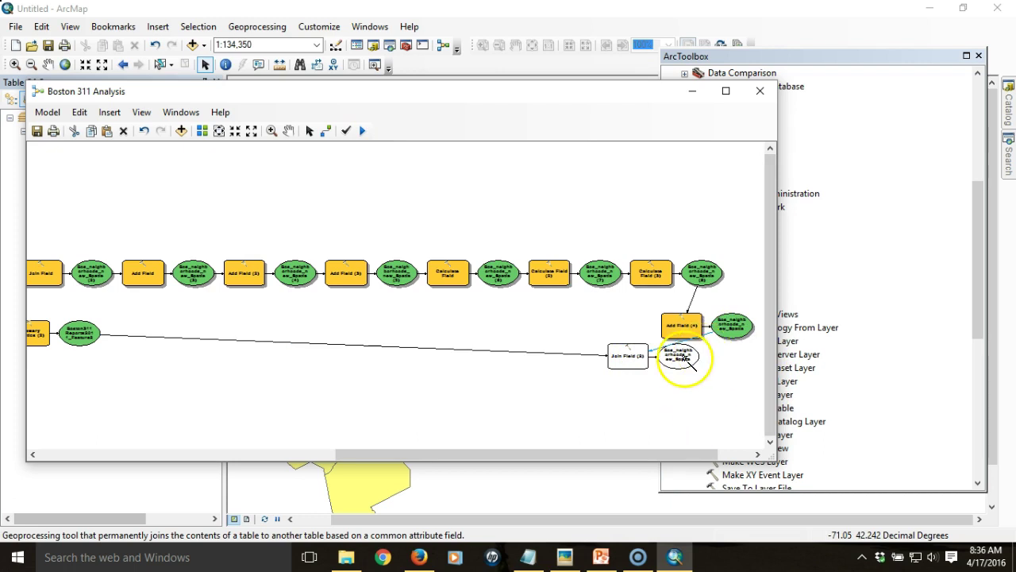
left_click(272, 131)
left_click(271, 131)
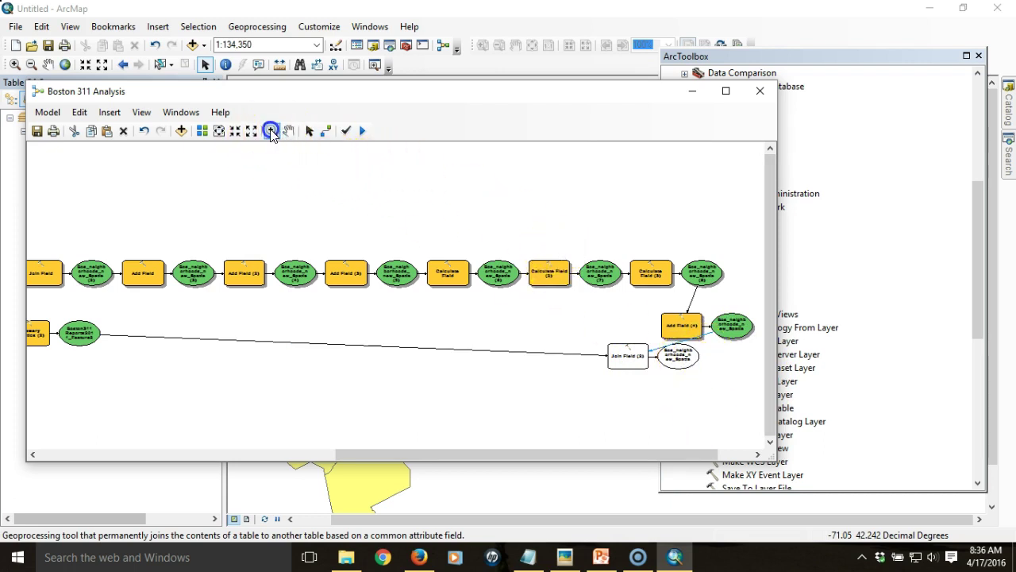
left_click(270, 130)
left_click_drag(548, 239, 759, 397)
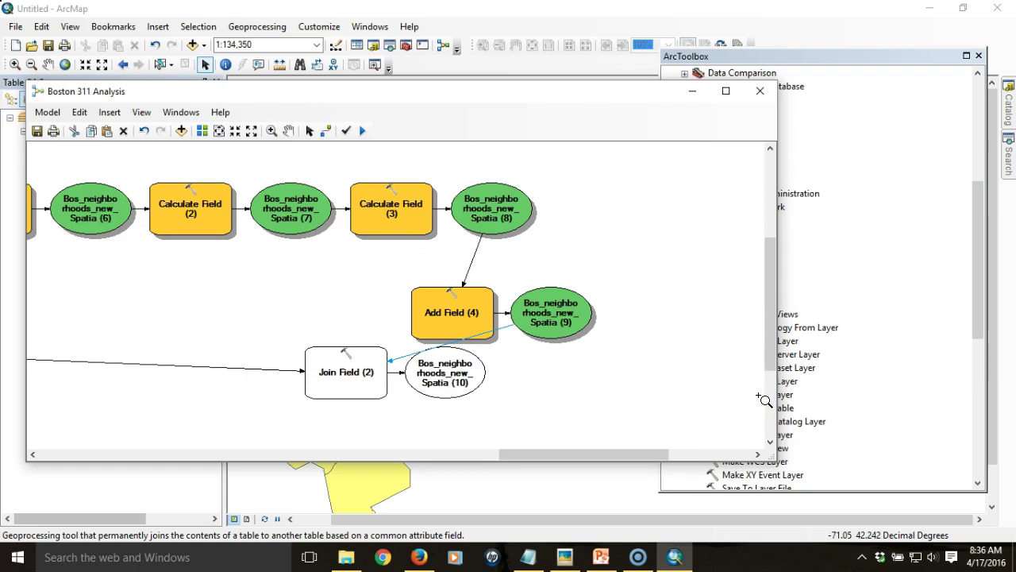
left_click(311, 132)
Step: Set Join Field (2) to match Name with Name and carry over only COUNT_OnTime_Status
double_click(371, 383)
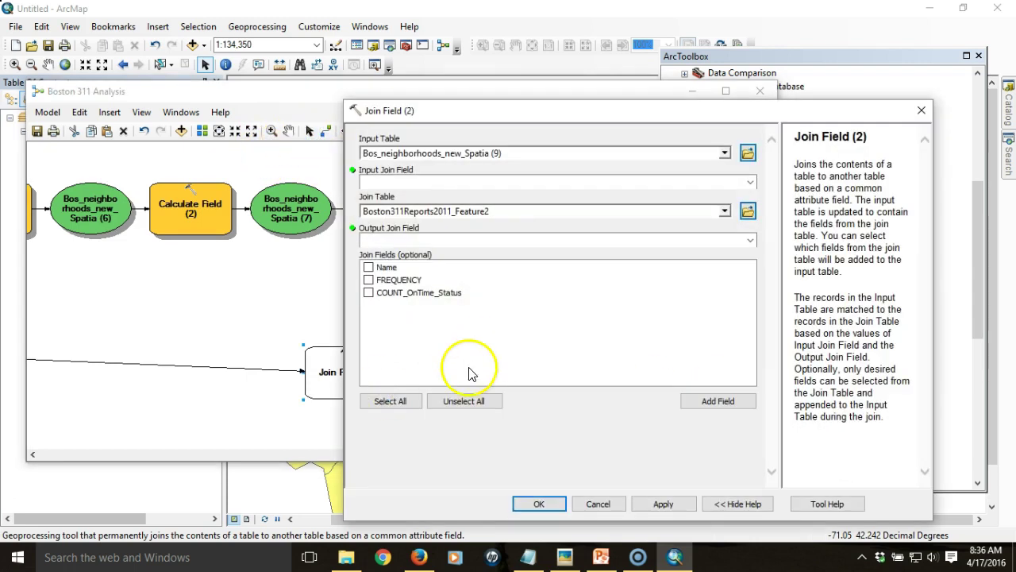
left_click(751, 182)
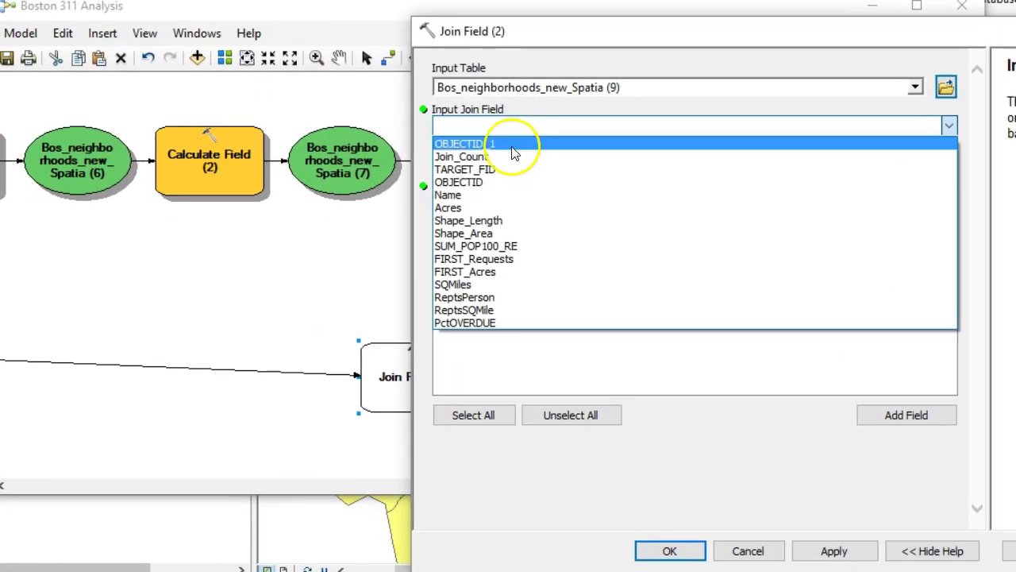
left_click(464, 195)
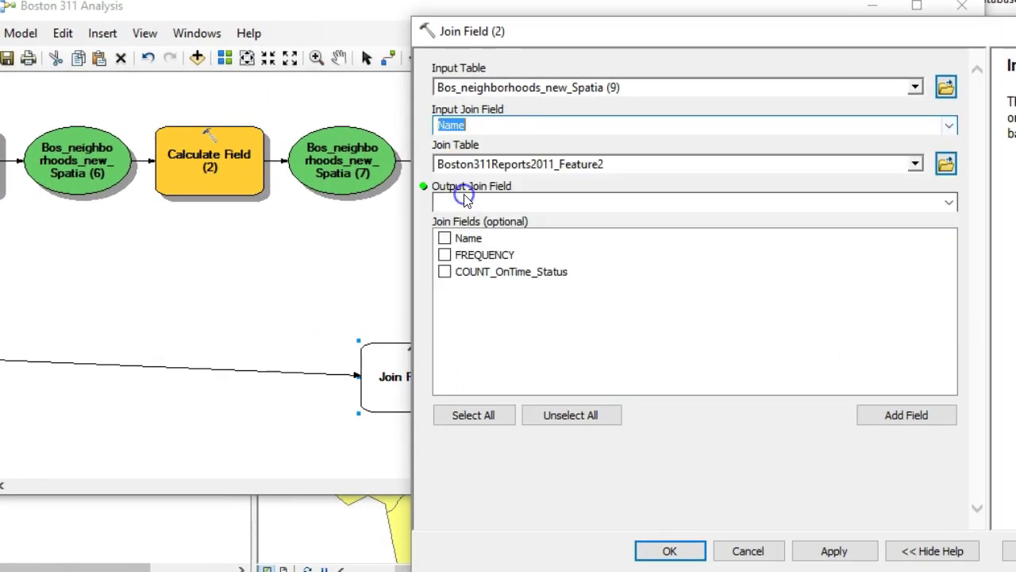
left_click(949, 203)
left_click(556, 214)
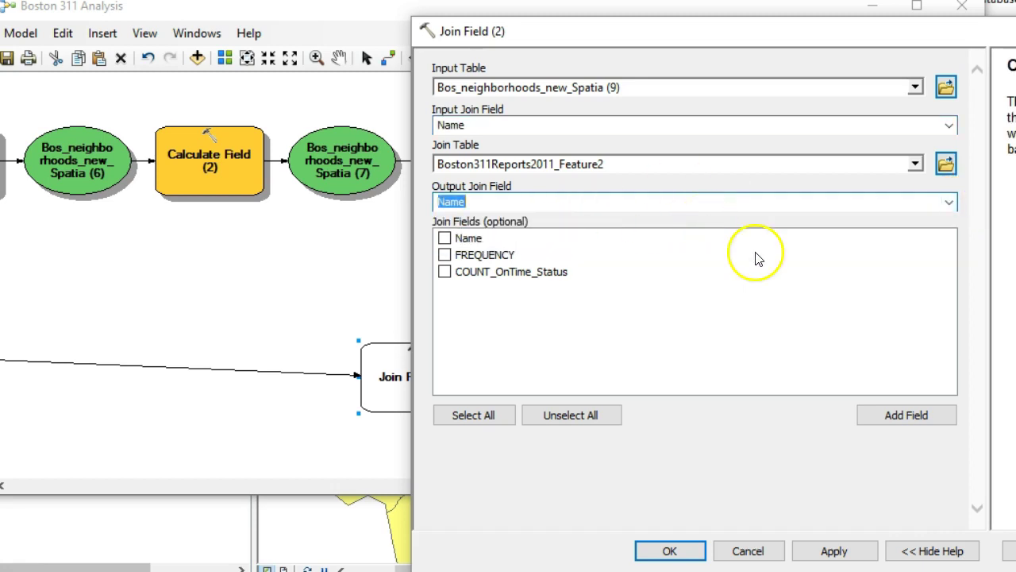
left_click(444, 272)
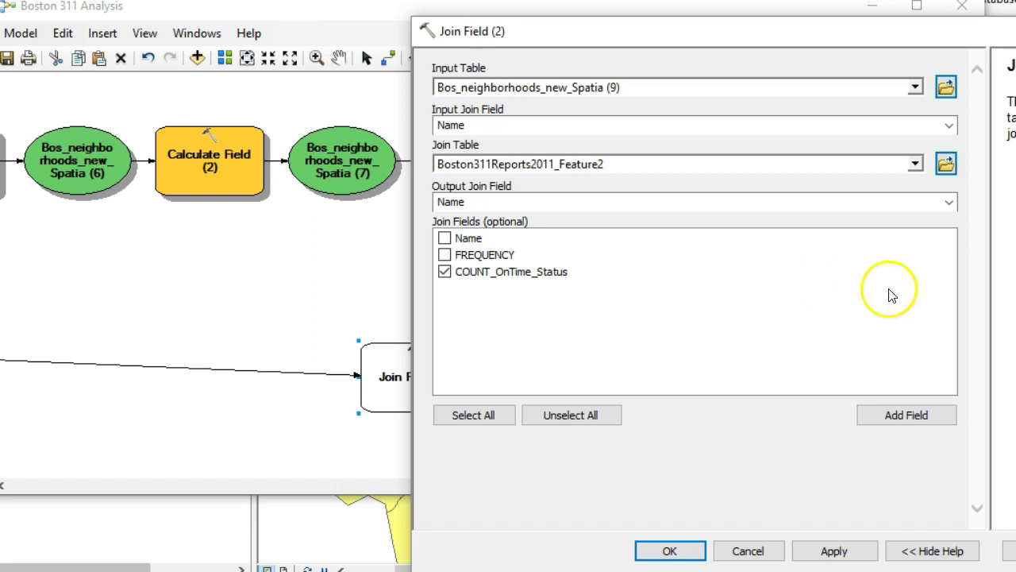
left_click(525, 272)
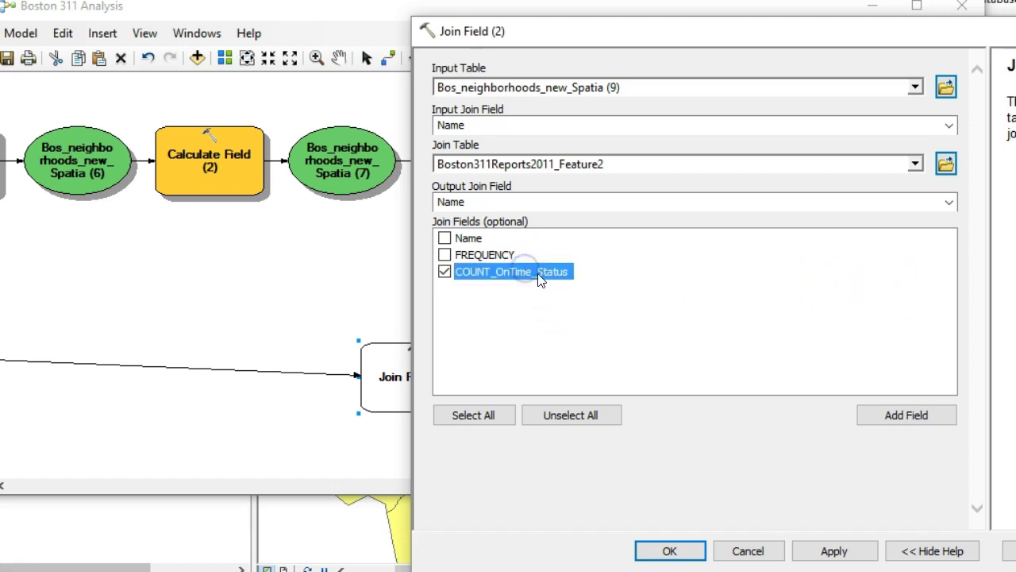
left_click(463, 275)
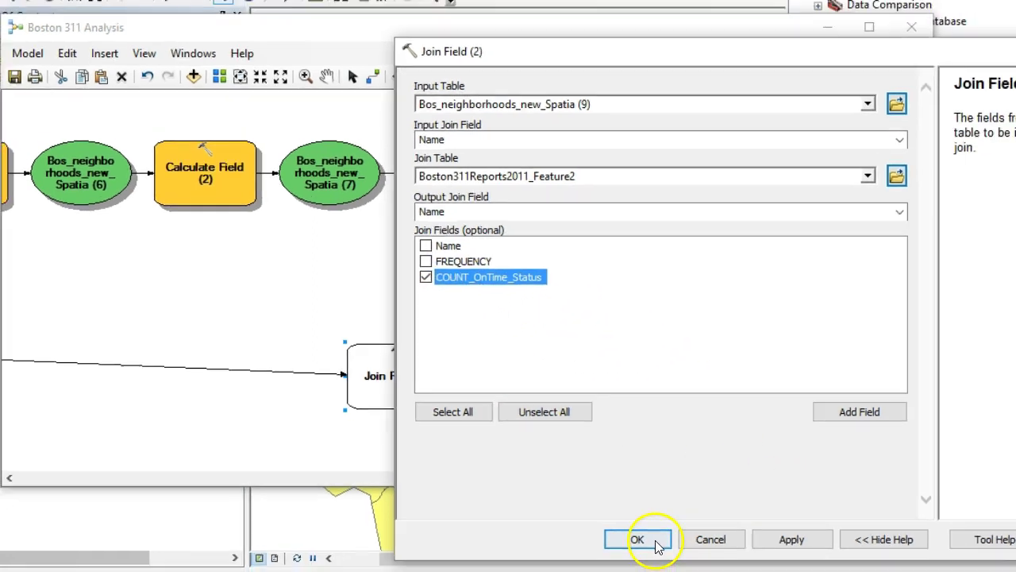
left_click(669, 550)
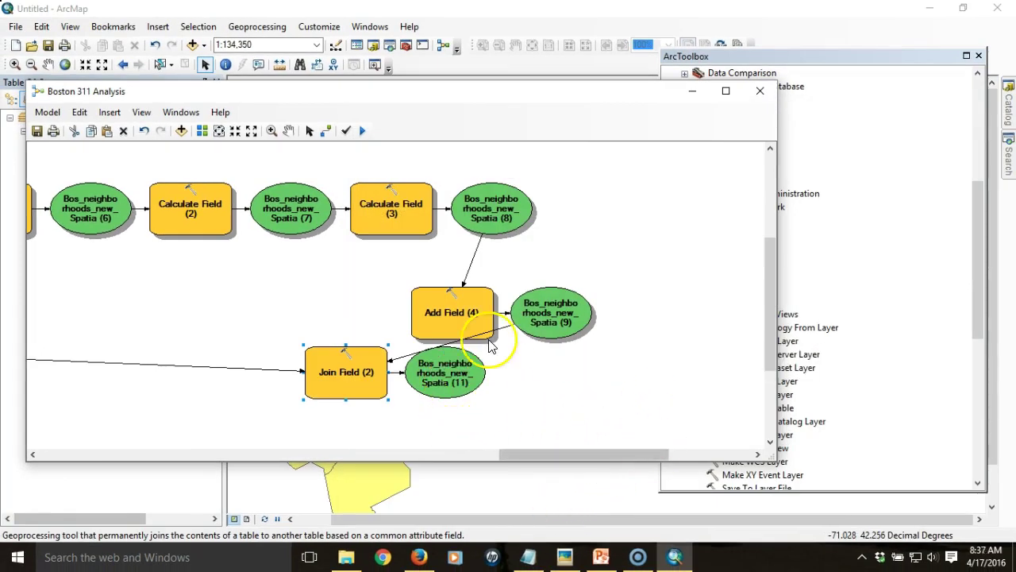
Step: Apply Auto Layout to the model and clear the selection
left_click(203, 131)
left_click_drag(547, 453, 690, 440)
left_click(600, 315)
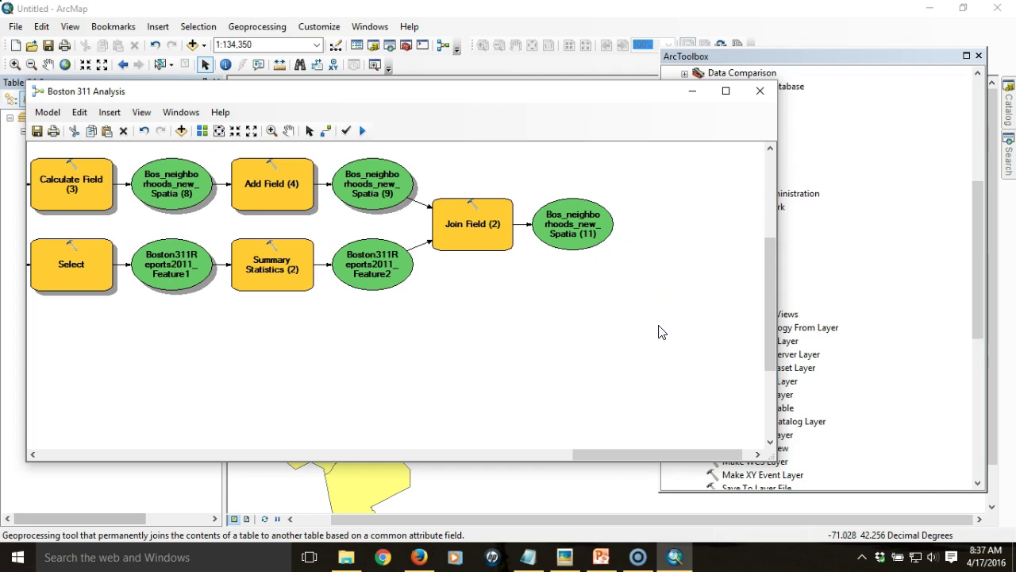
left_click(908, 59)
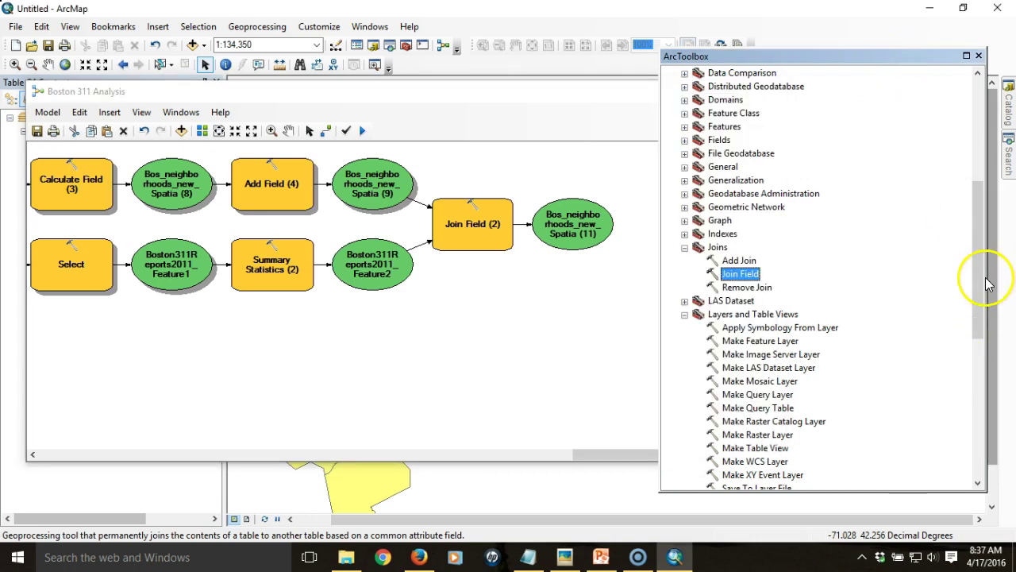
left_click(983, 253)
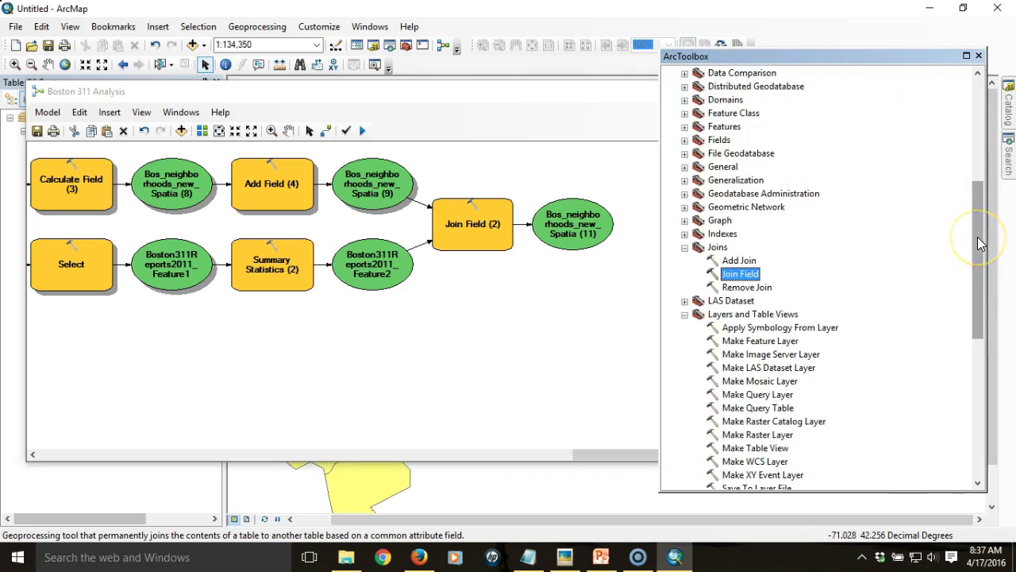
left_click_drag(979, 240, 980, 168)
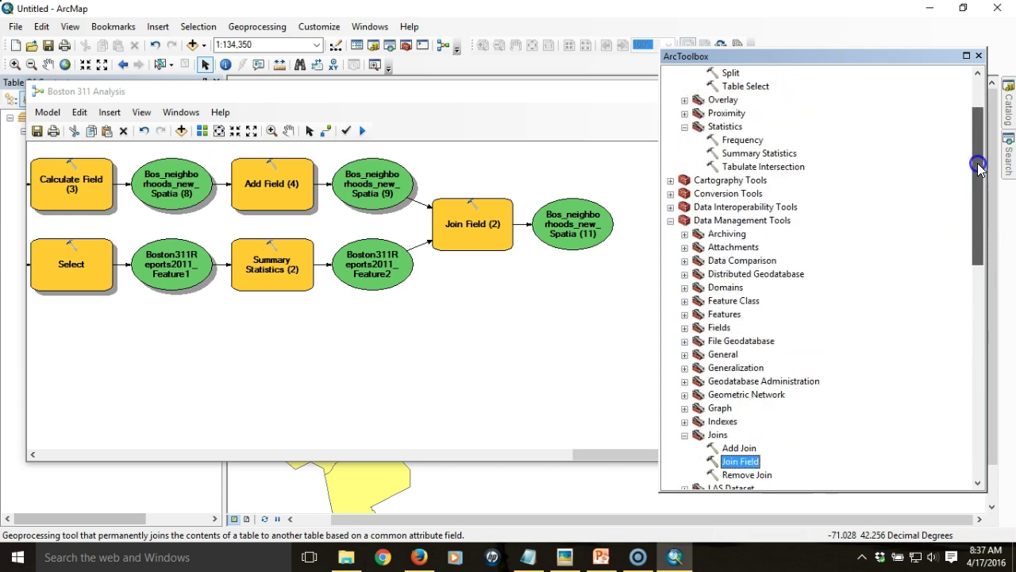
left_click(685, 328)
left_click(751, 334)
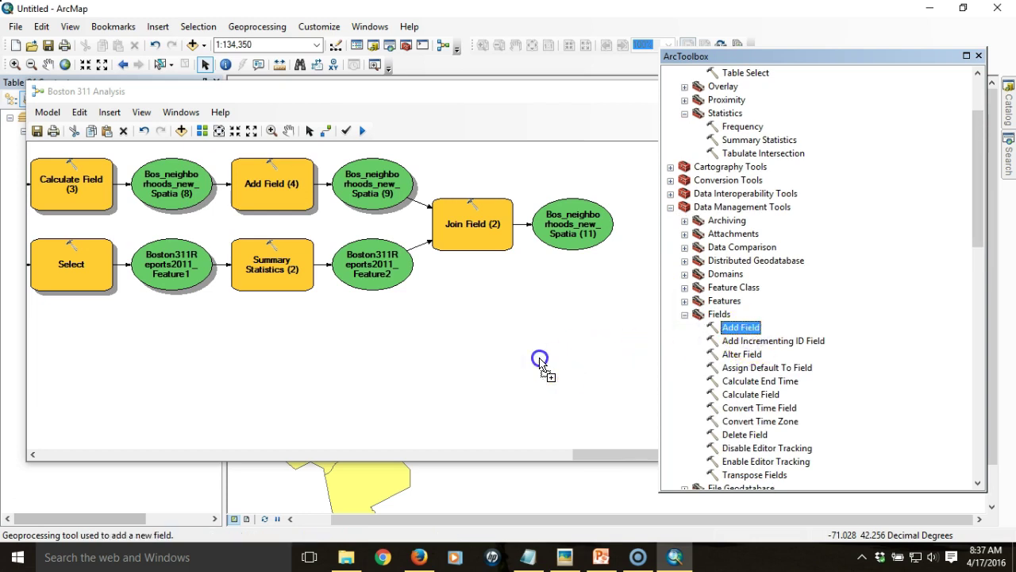
left_click_drag(540, 361, 540, 359)
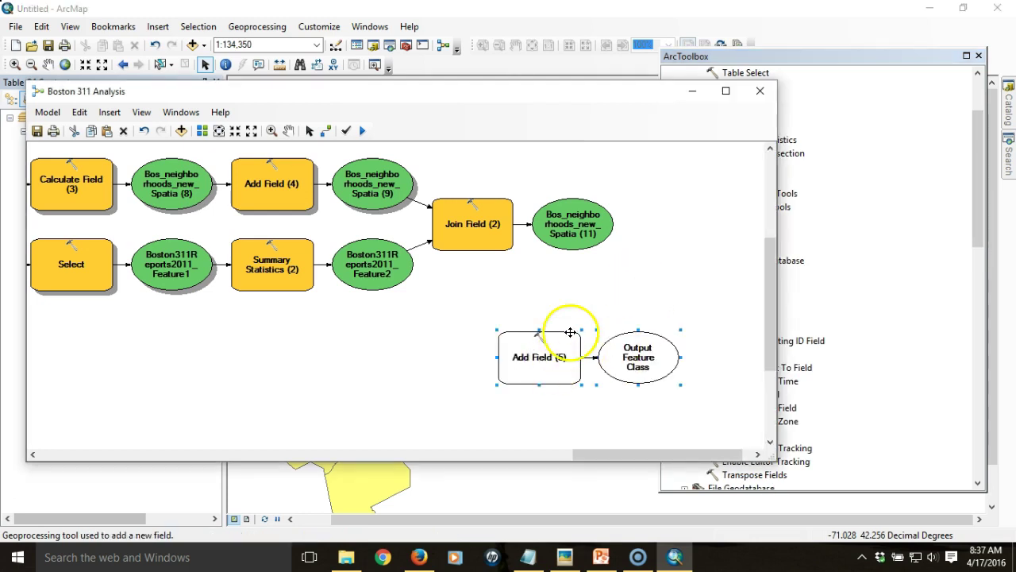
left_click(324, 131)
left_click_drag(545, 238, 556, 340)
left_click(605, 353)
left_click(310, 130)
left_click(551, 365)
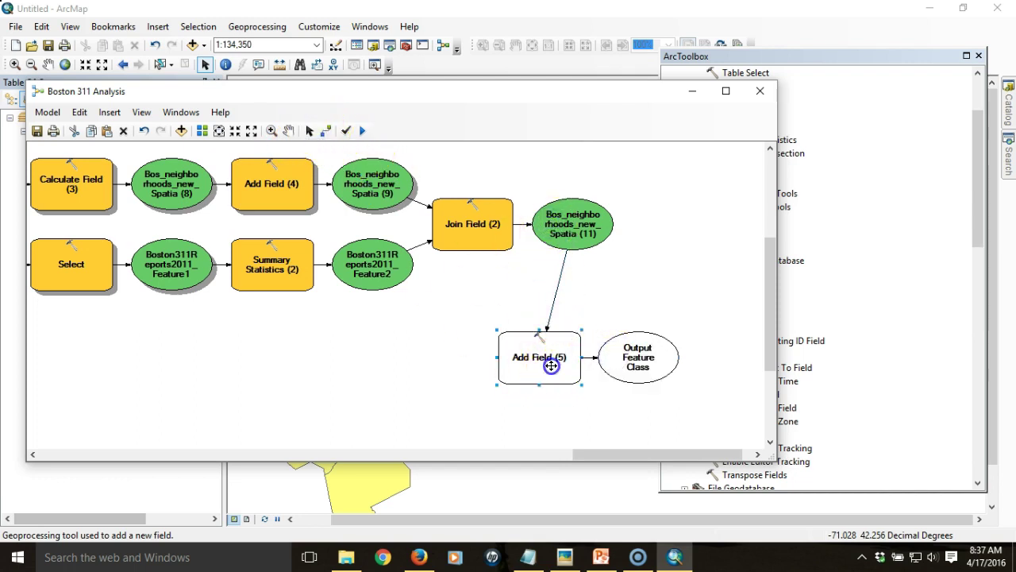
double_click(551, 365)
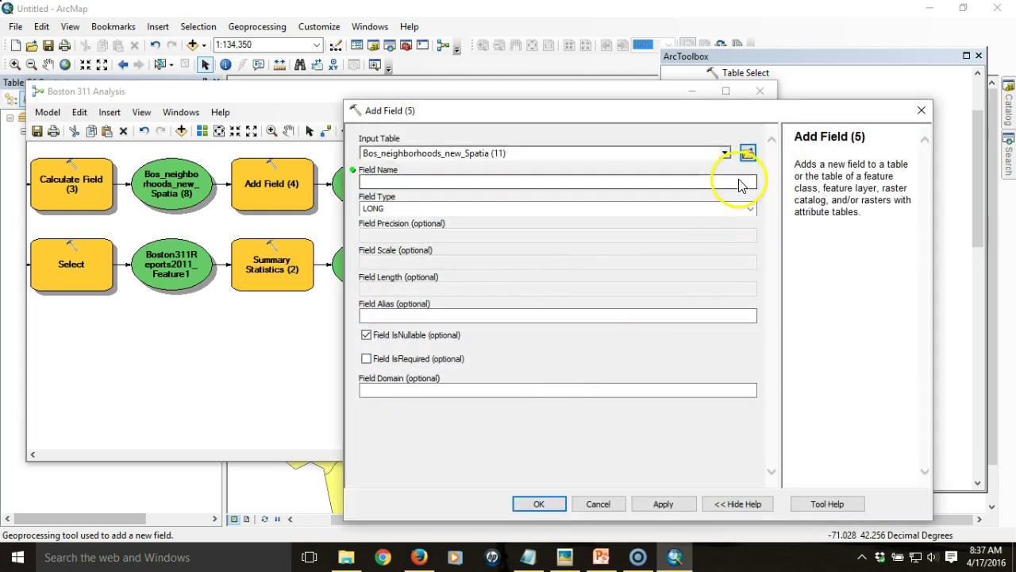
left_click(739, 185)
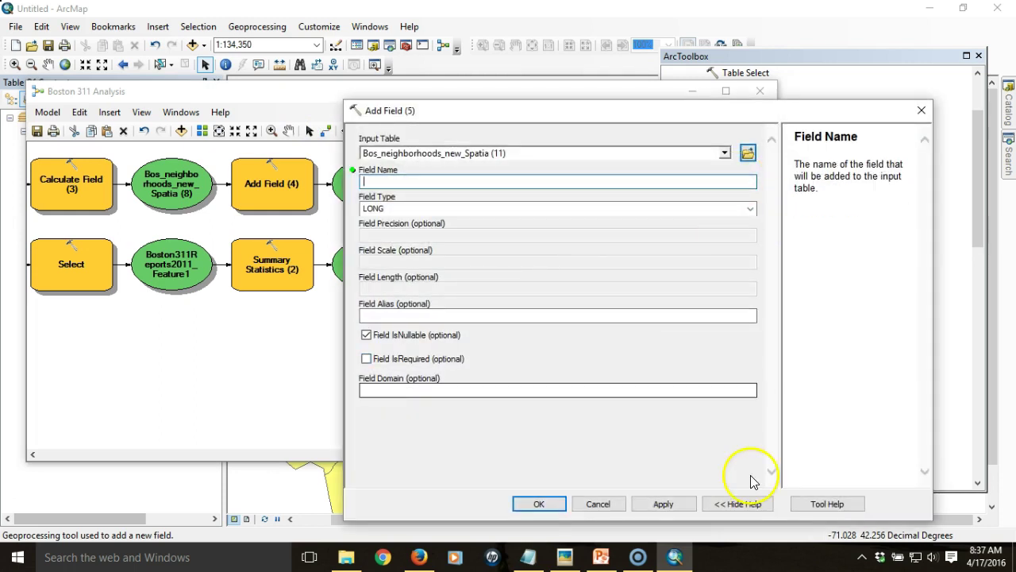
left_click(618, 505)
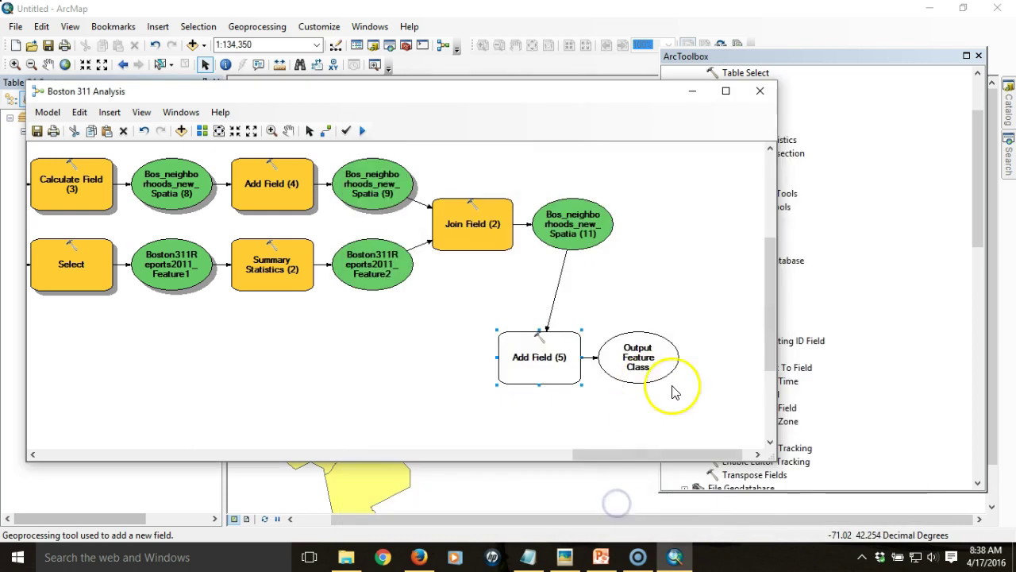
left_click(309, 130)
left_click(554, 377)
key("Delete")
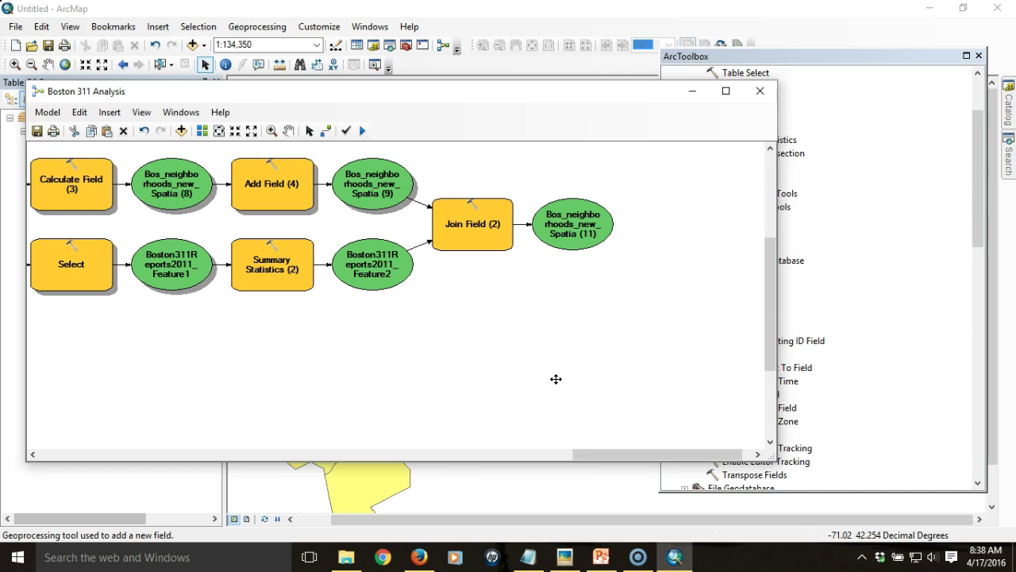
Step: Add a Calculate Field tool taking Bos_neighborhoods_new_Spatia (11) as input table, then validate the model
left_click(874, 56)
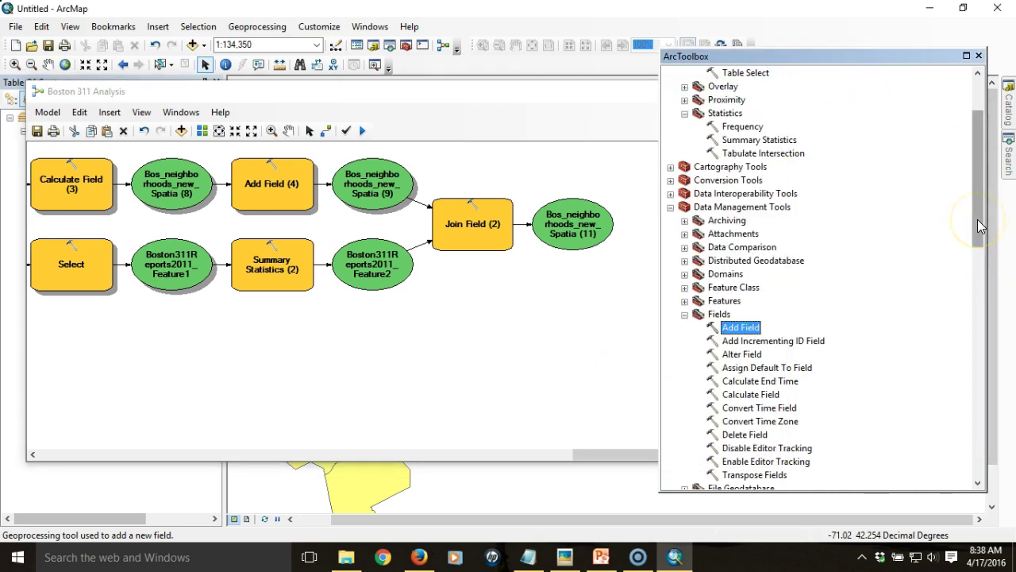
left_click_drag(980, 192, 982, 242)
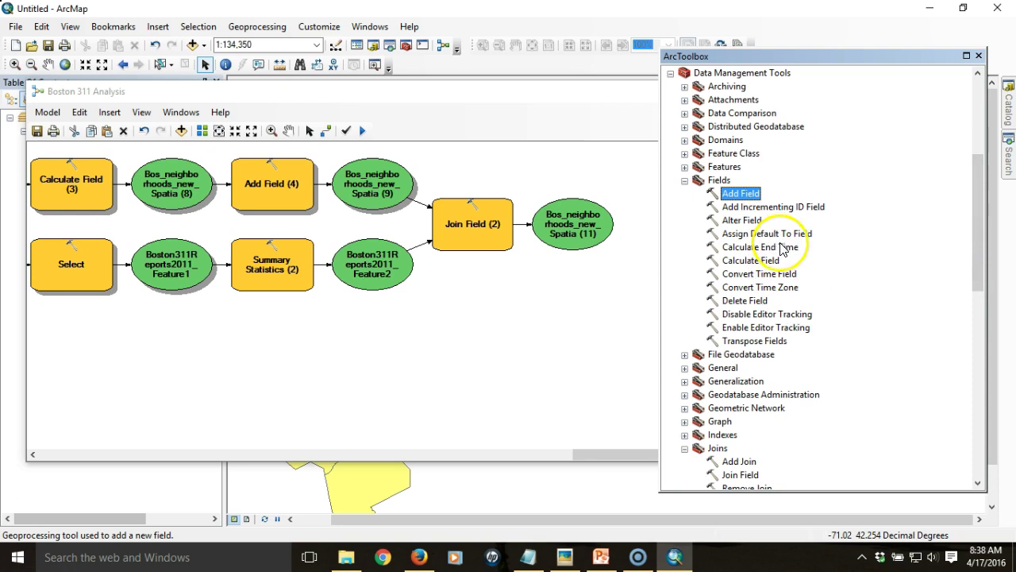
left_click(769, 262)
left_click_drag(751, 263, 548, 338)
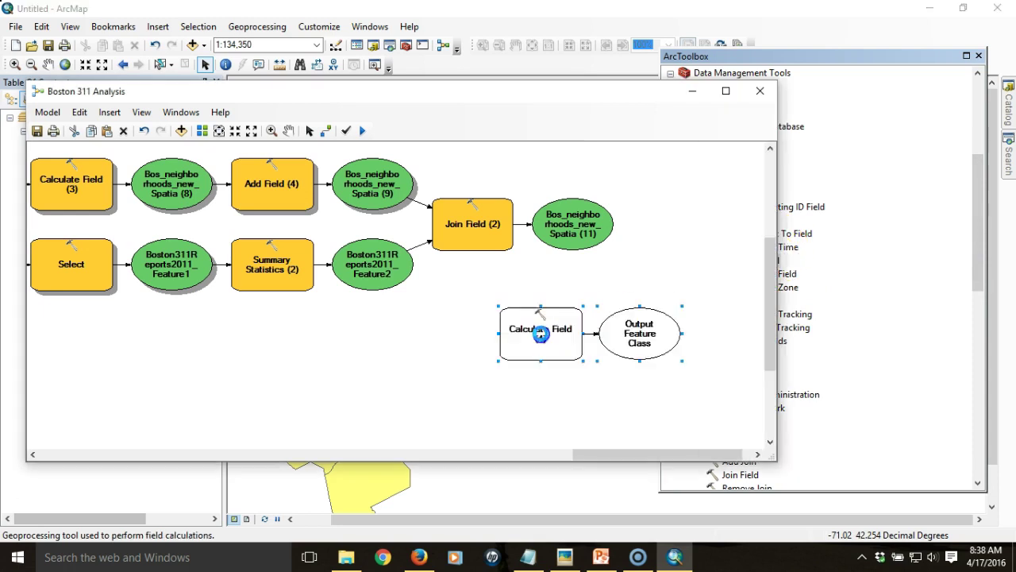
left_click(324, 133)
mouse_move(560, 231)
left_mouse_down()
mouse_move(567, 333)
mouse_move(562, 326)
left_mouse_up()
left_click(603, 329)
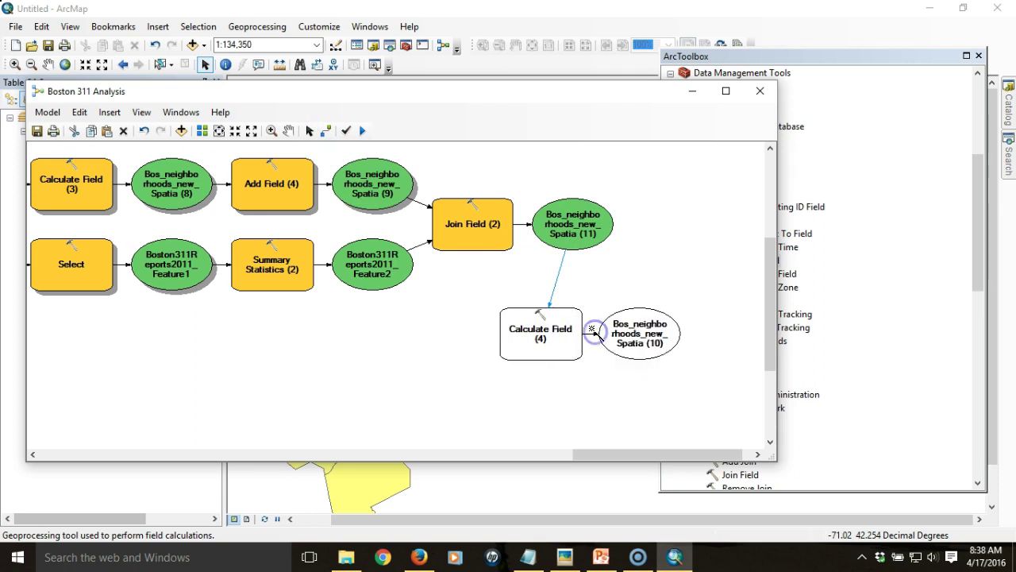
left_click(346, 131)
Step: Set Calculate Field (4) to update PctOVERDUE and bring up its Field Calculator
double_click(543, 332)
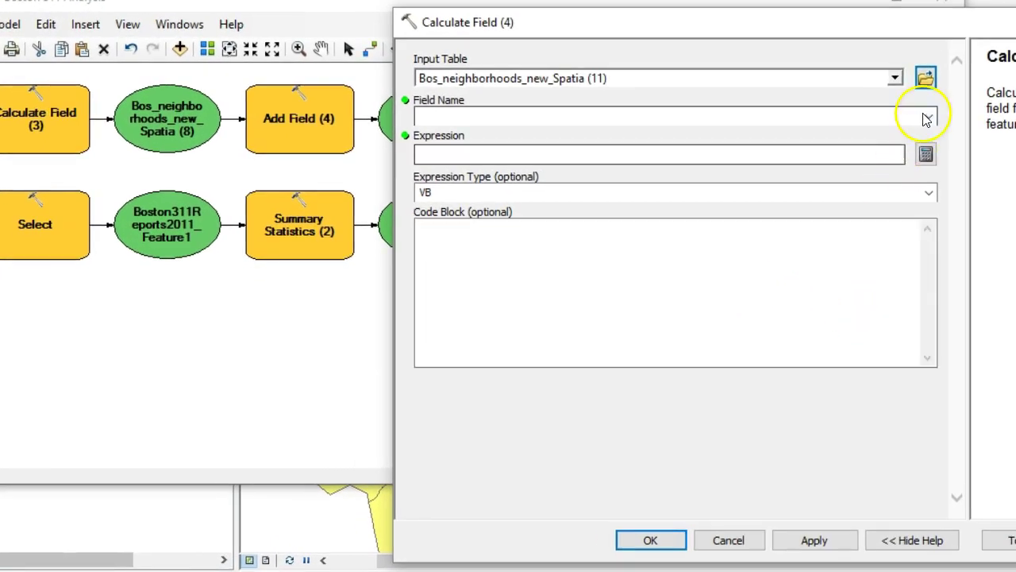
left_click(928, 118)
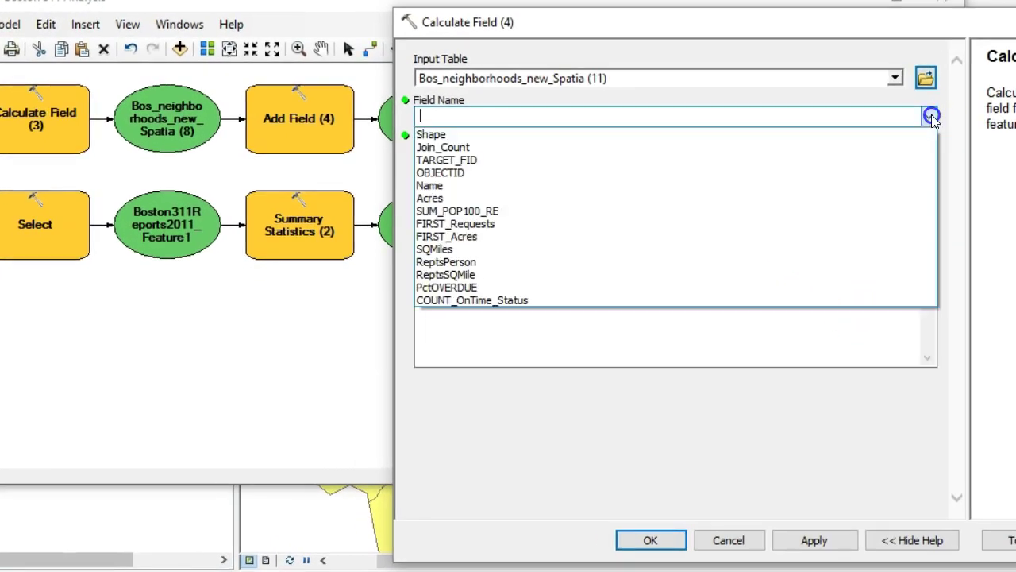
left_click(447, 288)
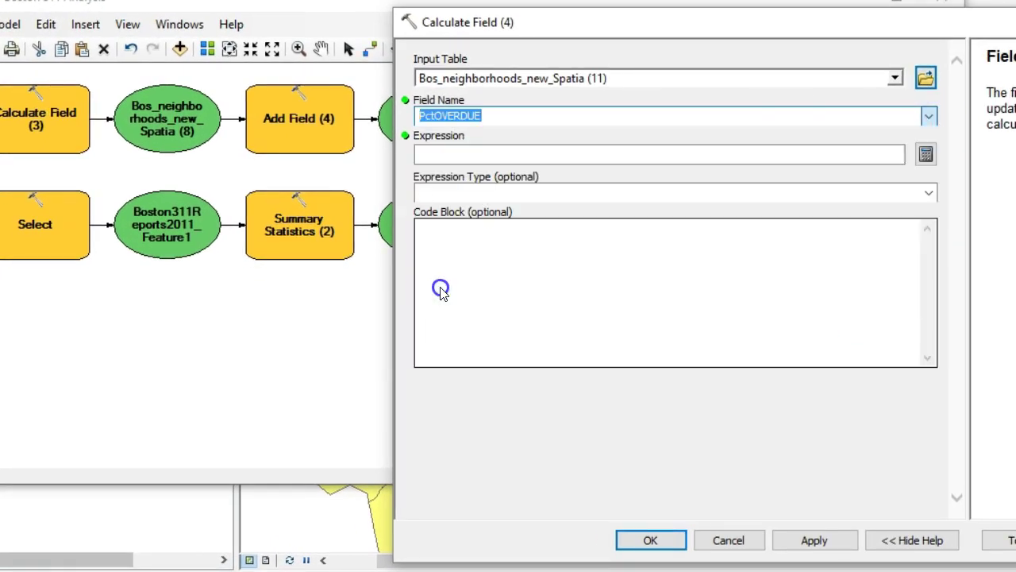
left_click(926, 156)
left_click_drag(749, 145, 753, 129)
Step: Set PctOVERDUE to ([COUNT_OnTime_Status] / [Join_Count])*100 and add Calculate Field (4) to the model
double_click(616, 138)
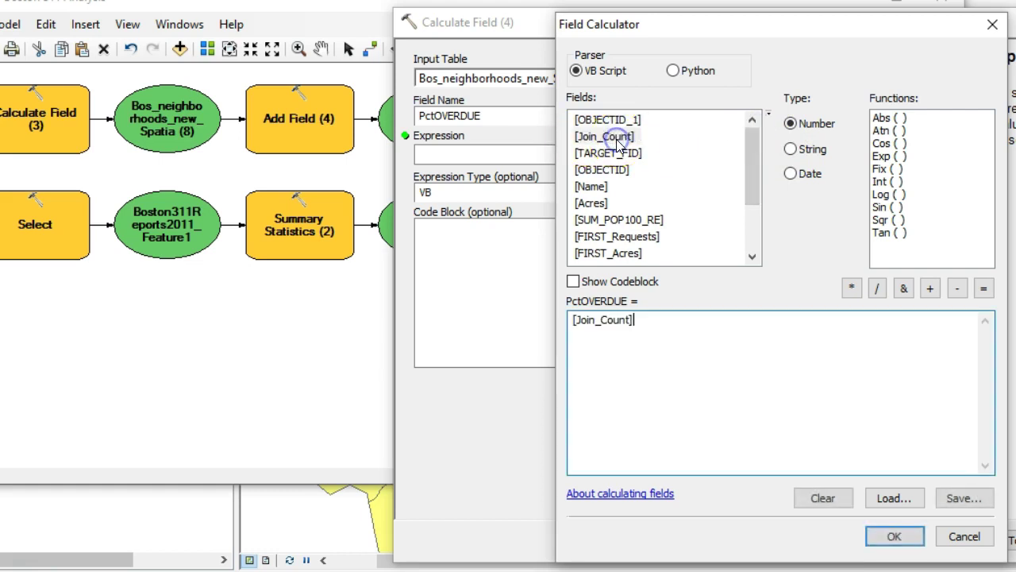
left_click(823, 498)
left_click_drag(761, 183, 761, 240)
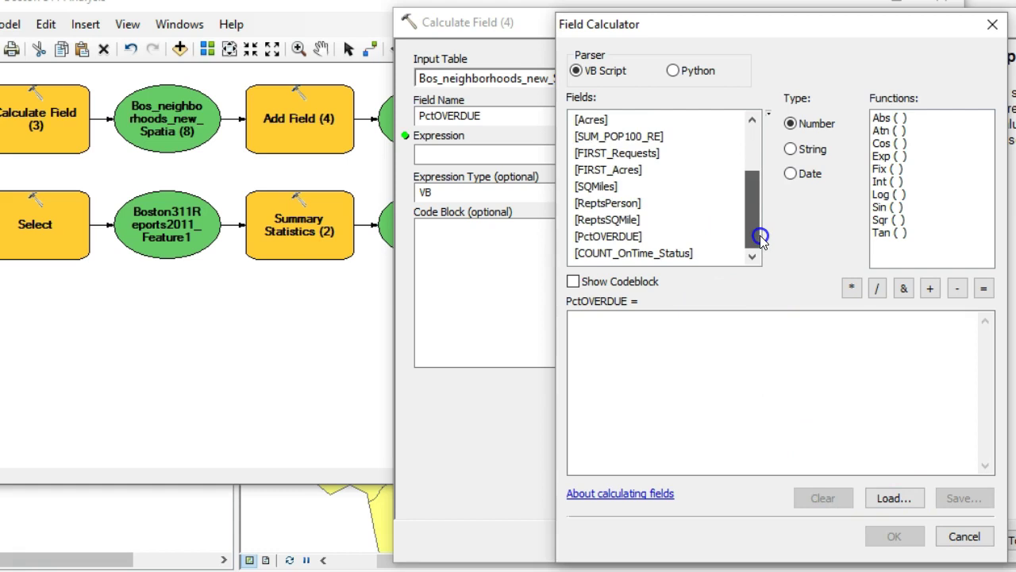
double_click(671, 253)
left_click(877, 288)
left_click_drag(755, 220, 758, 179)
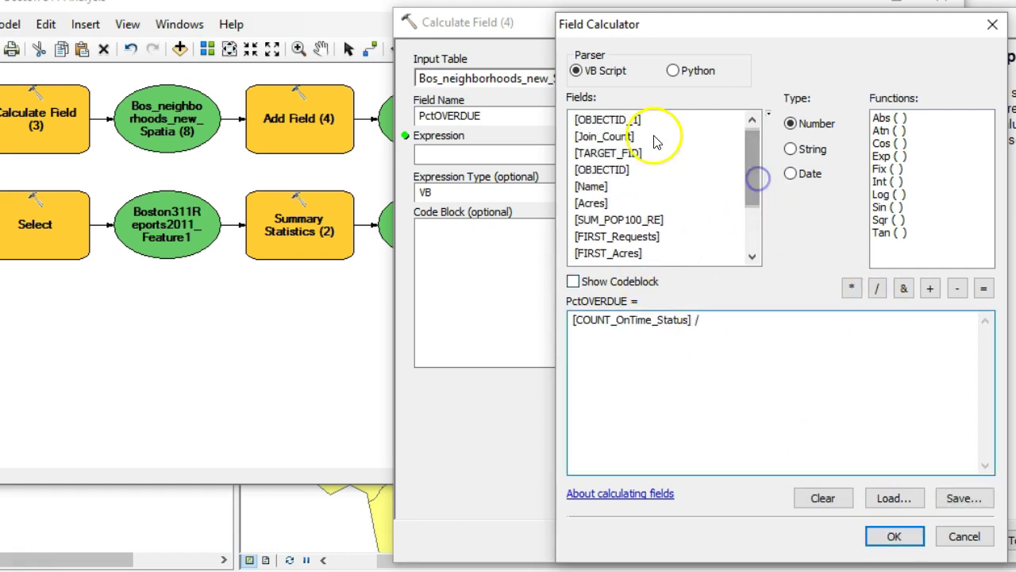
double_click(614, 141)
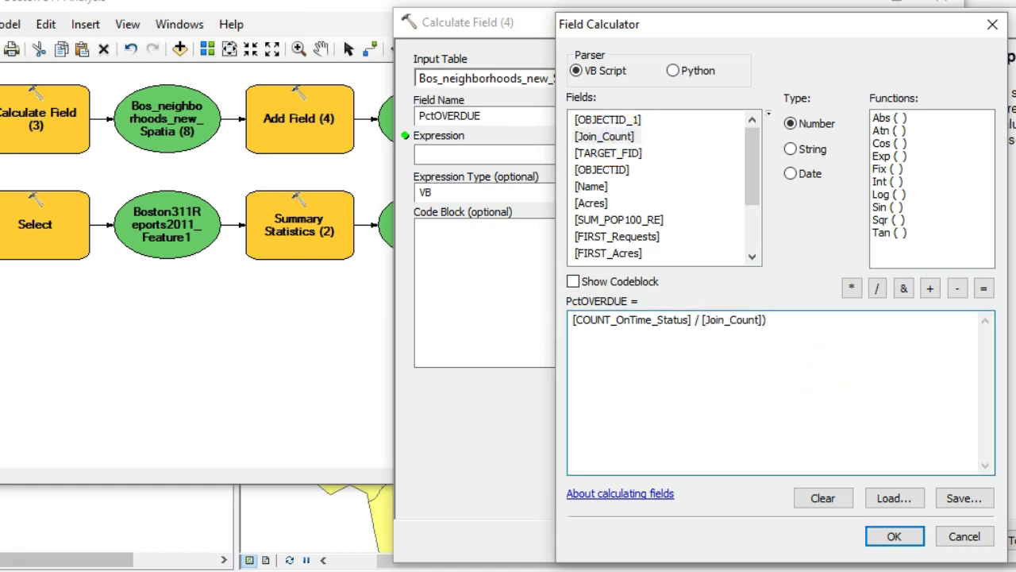
type("(")
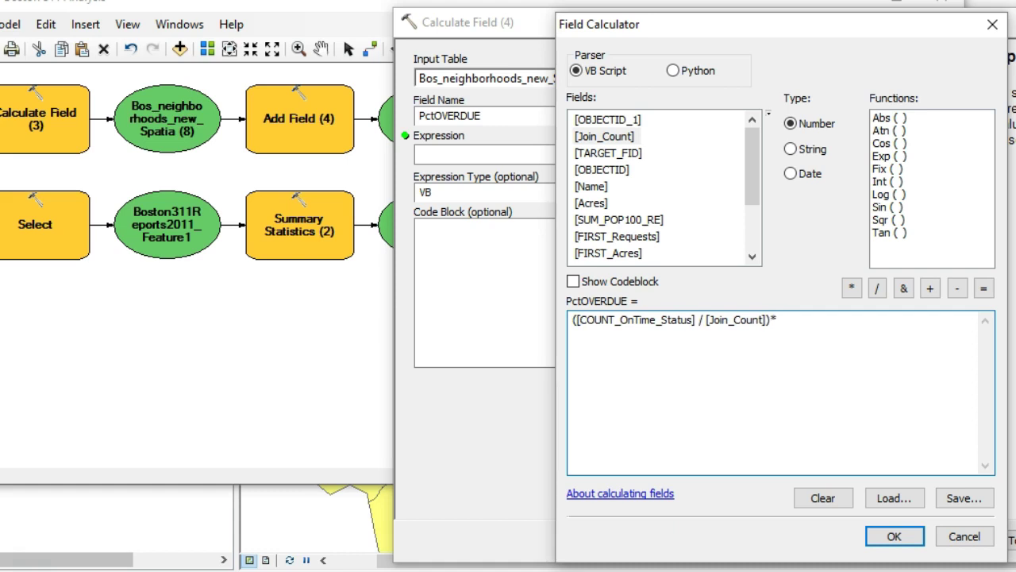
left_click(896, 537)
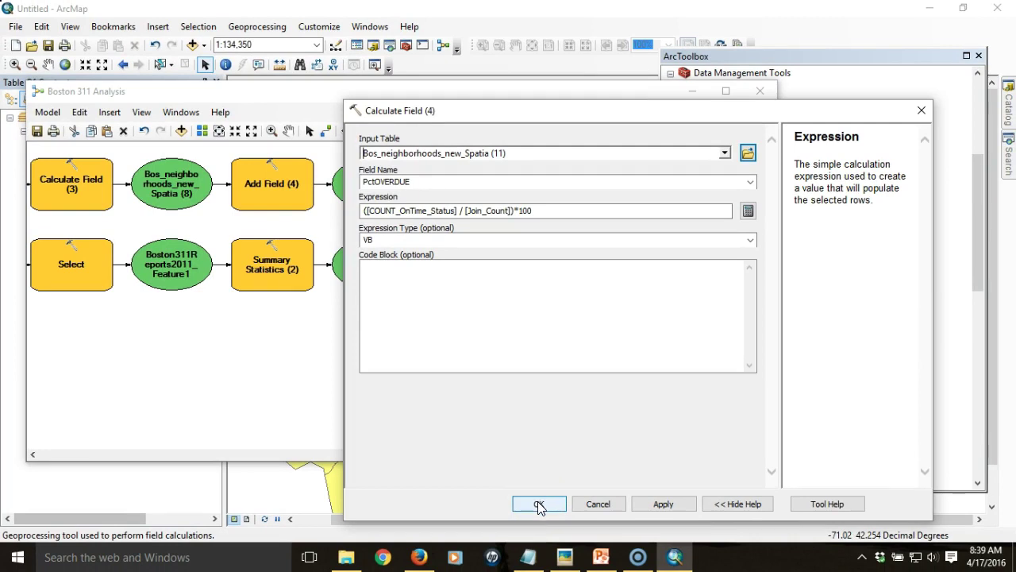
left_click(539, 504)
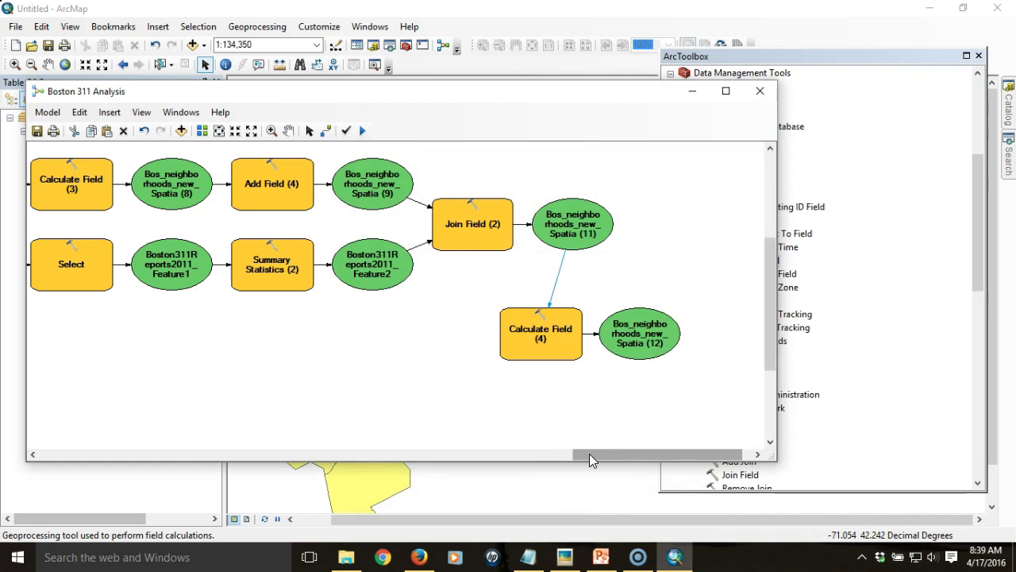
Step: Validate the entire Boston 311 Analysis model and auto-arrange its diagram
left_click_drag(596, 453, 480, 451)
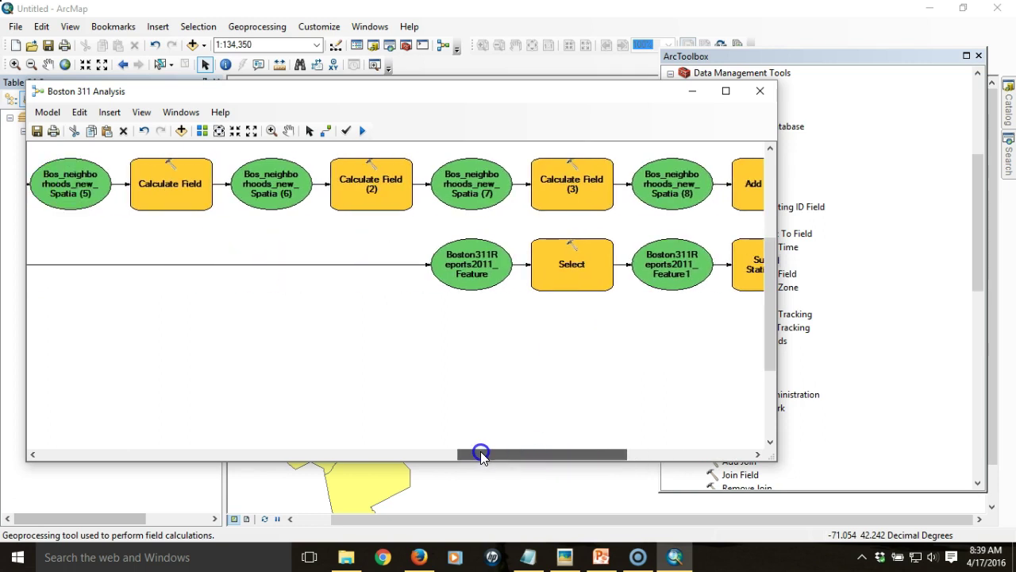
left_click(355, 141)
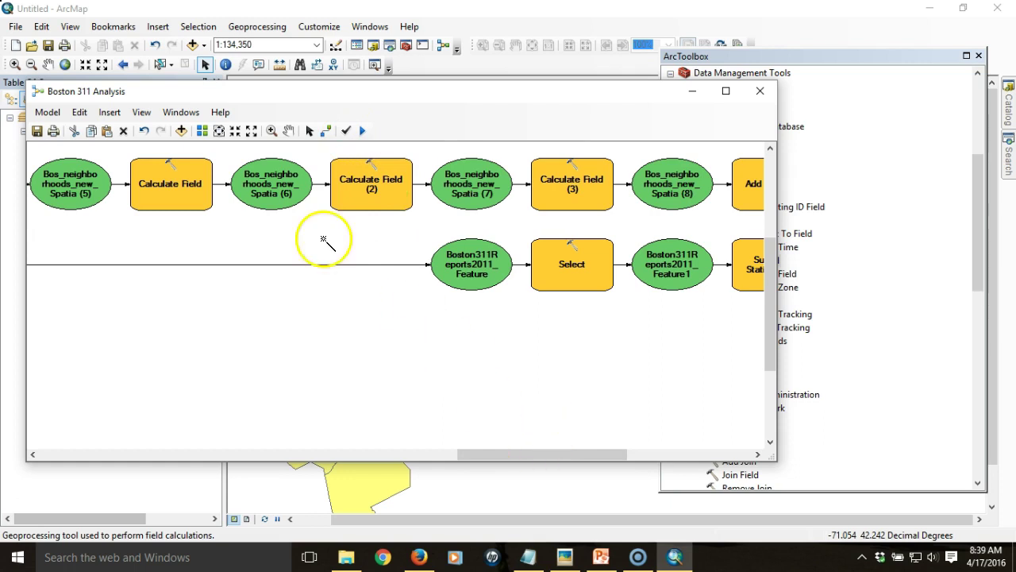
left_click_drag(508, 455, 629, 452)
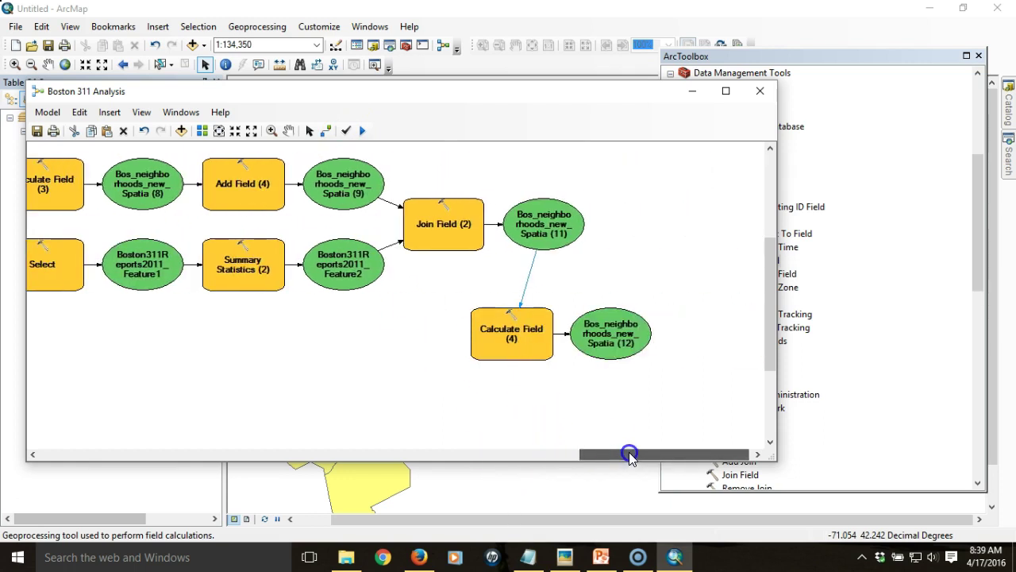
left_click(203, 130)
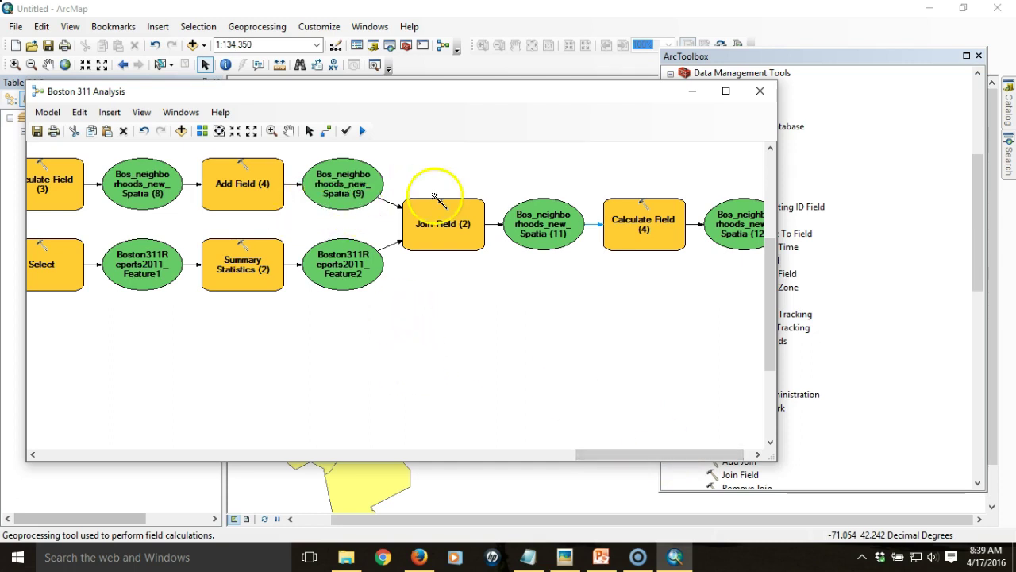
Step: Widen the model window and fit the full diagram in view
left_click_drag(778, 195, 990, 197)
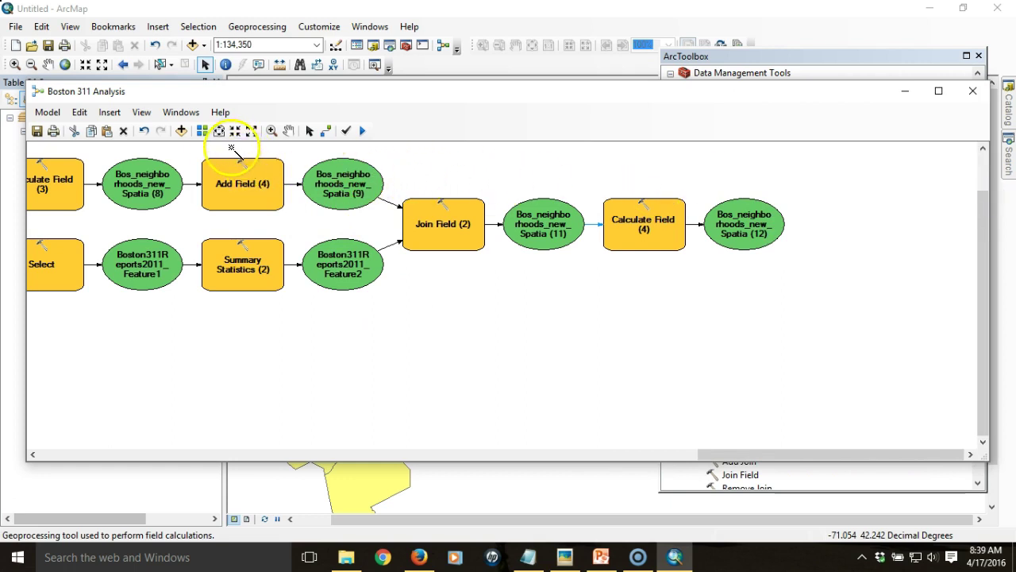
left_click(220, 132)
left_click(497, 411)
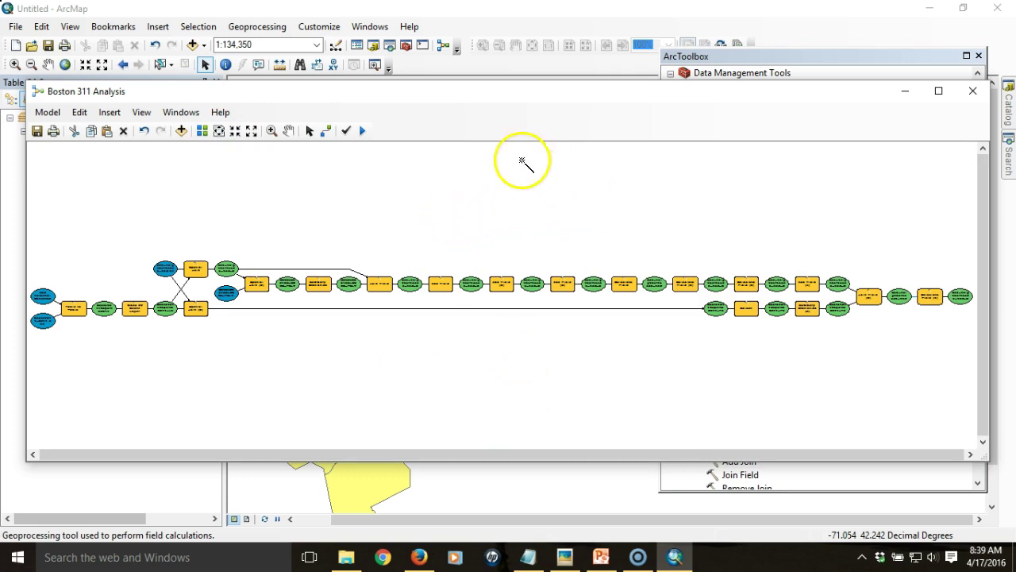
Step: Run the Boston 311 Analysis model until Calculate Field (4) completes, then close the report
left_click(364, 131)
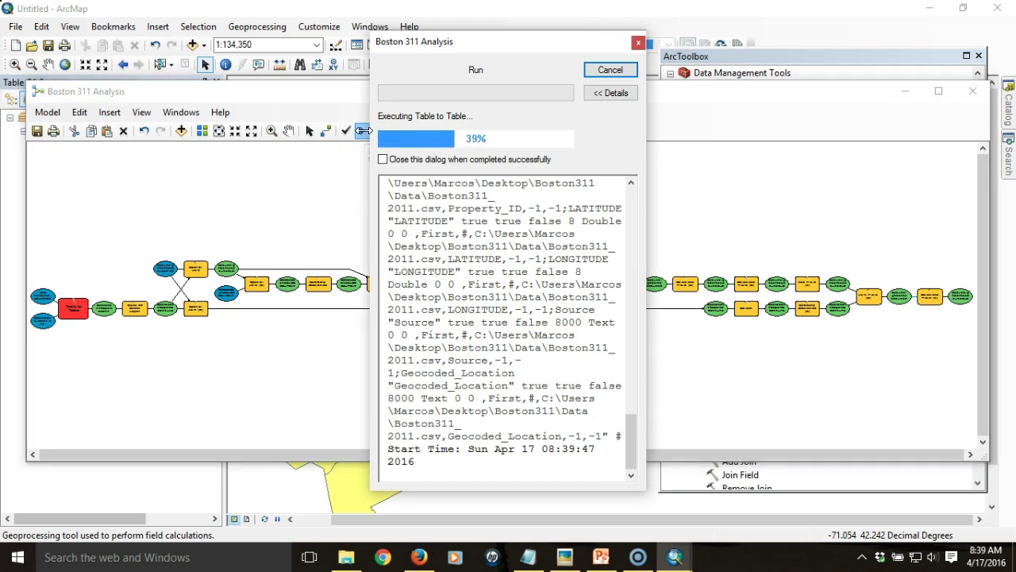
left_click_drag(490, 44, 499, 328)
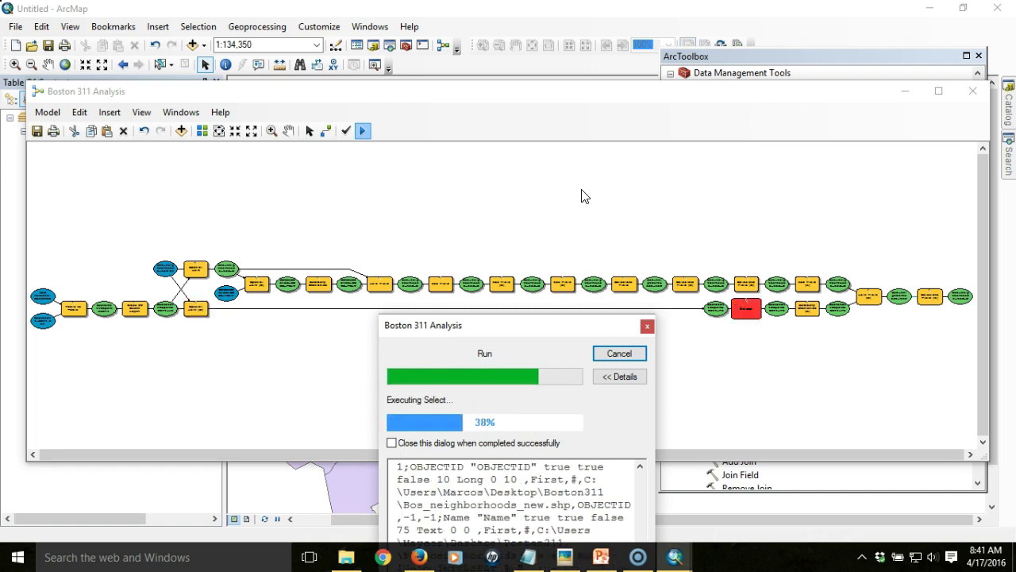
left_click_drag(545, 325, 523, 81)
left_click(597, 109)
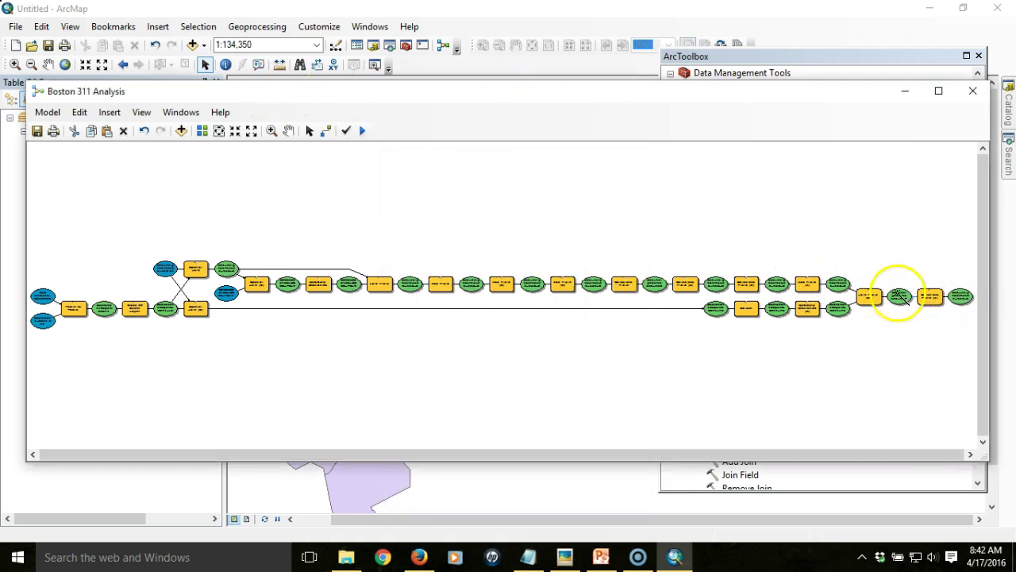
Step: Add the final Bos_neighborhoods_new_Spatia output to the map and minimize ModelBuilder
right_click(964, 301)
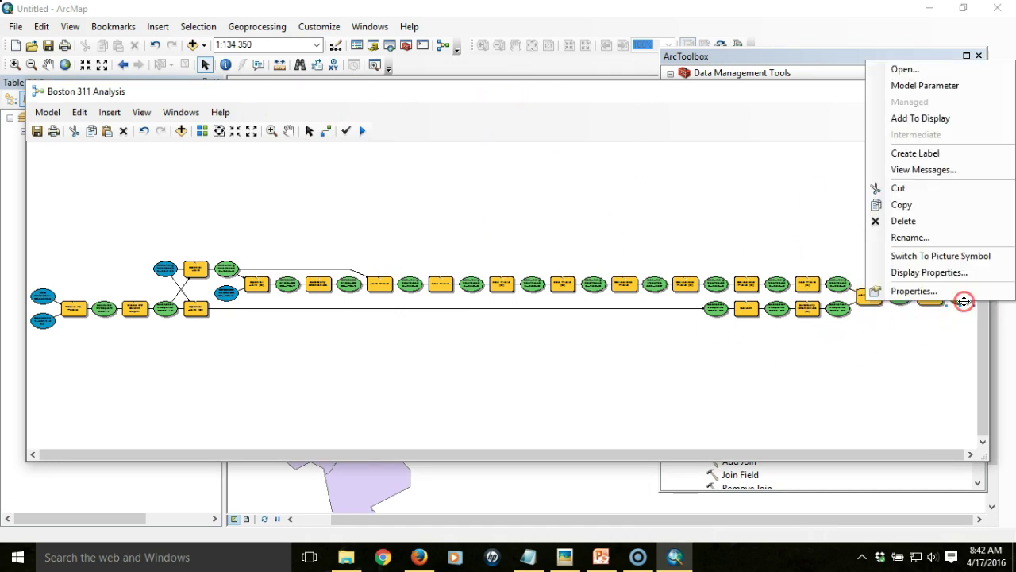
left_click(923, 118)
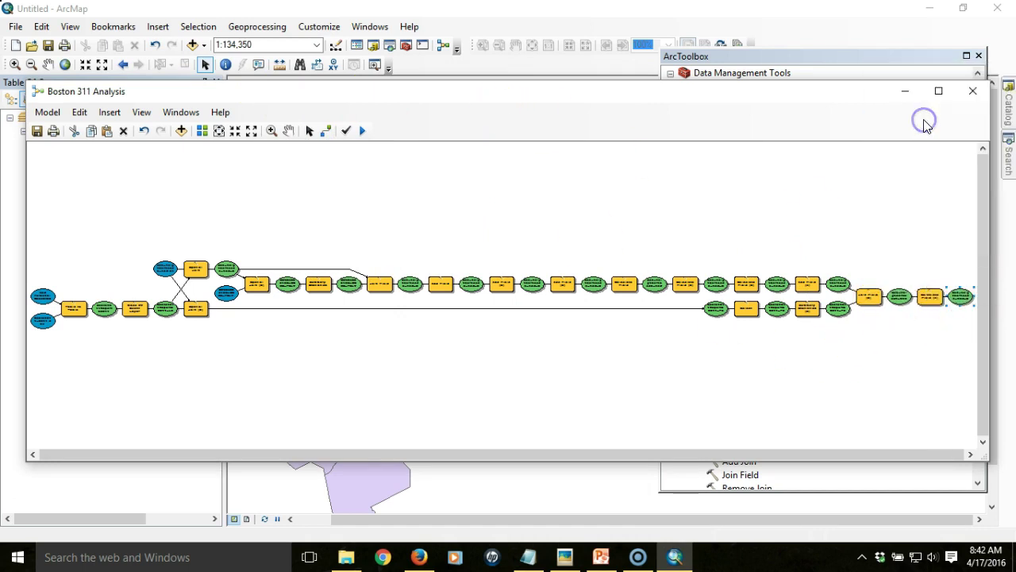
left_click(906, 91)
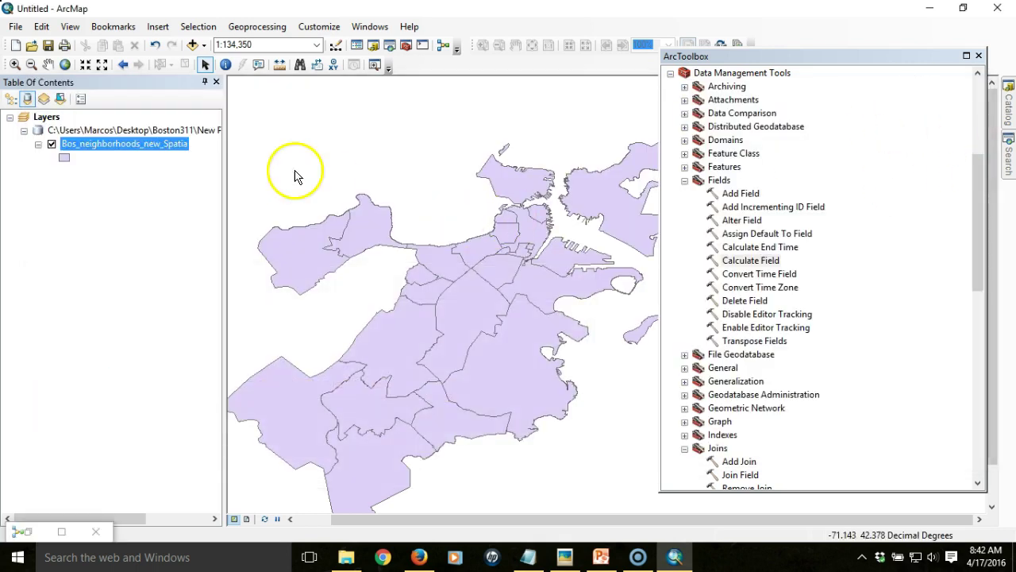
Step: Check the layer's attribute table for Percent OVERDUE values like 12.89211, then close it
right_click(159, 151)
left_click(214, 188)
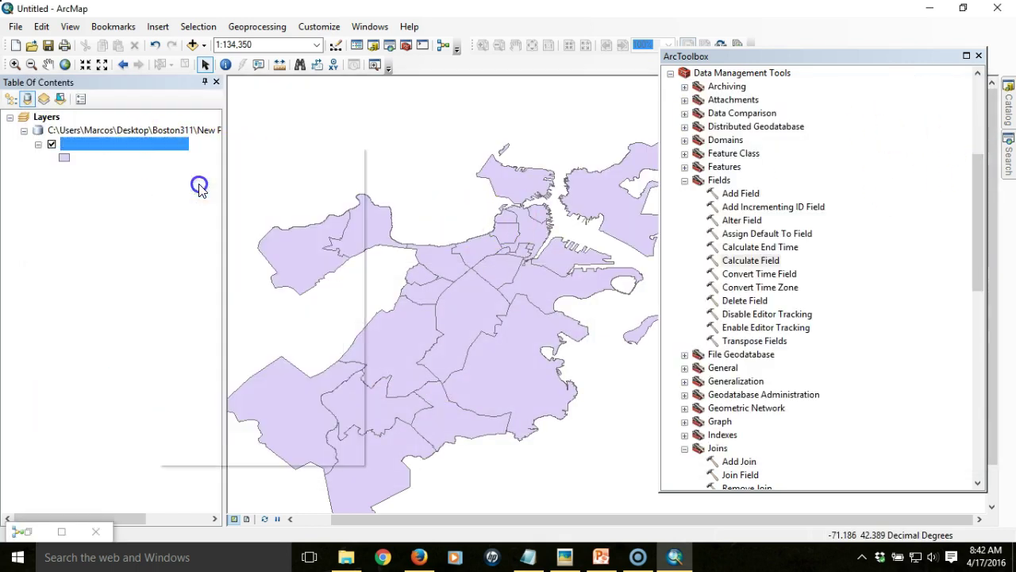
left_click_drag(273, 443, 635, 447)
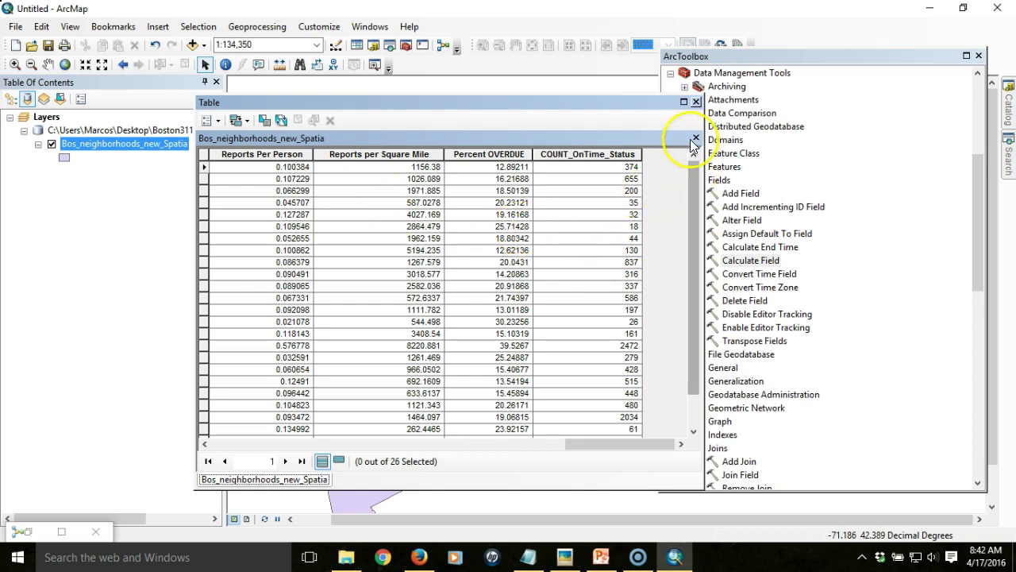
left_click(696, 102)
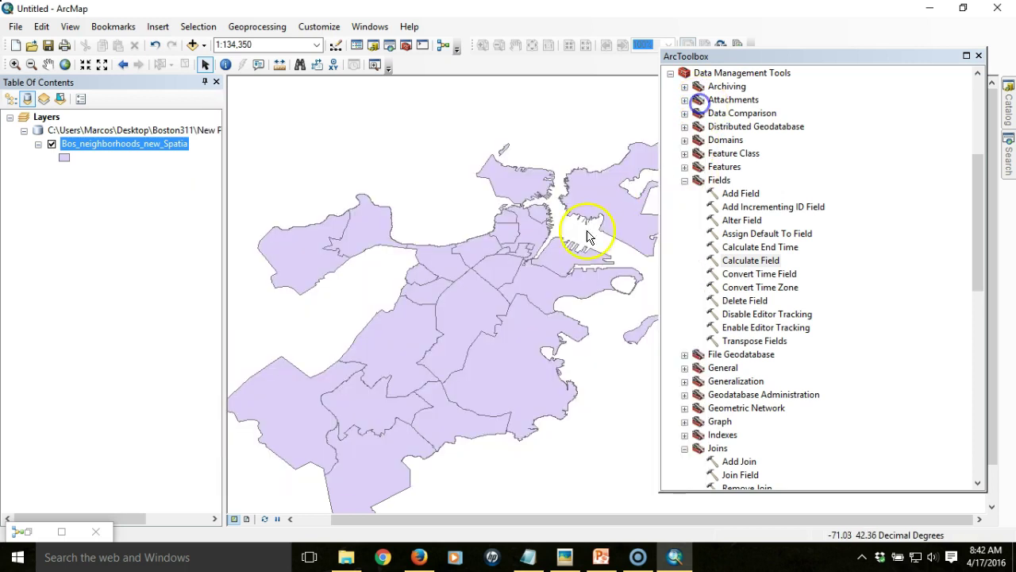